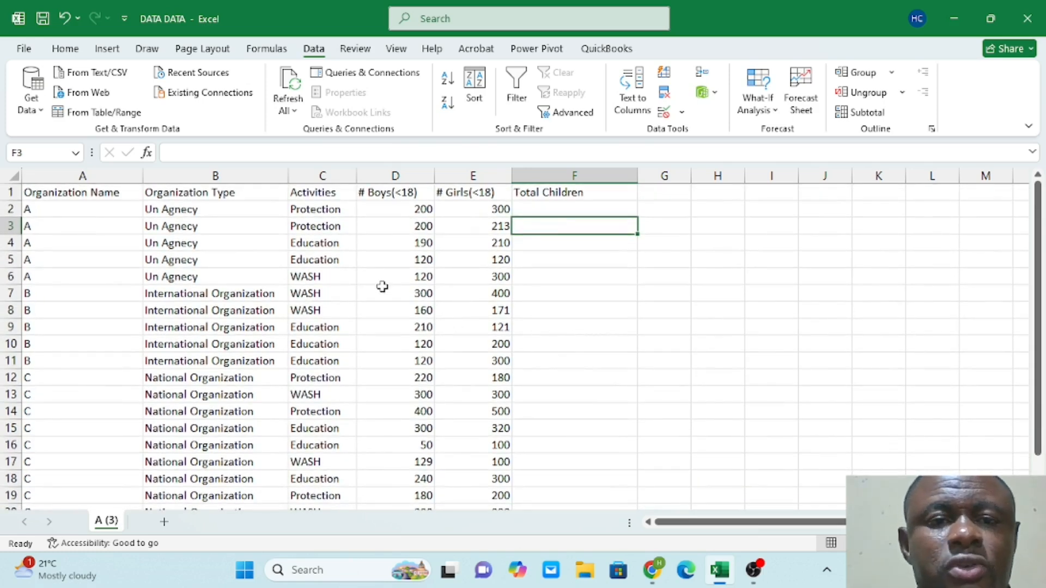
Examine the organization name, organization type, activities, boys and girls columns and the row records of the dataset
{"action": "scroll", "coordinate": [381, 286], "scroll_direction": "down", "scroll_amount": 1}
{"action": "scroll", "coordinate": [381, 286], "scroll_direction": "up", "scroll_amount": 1}
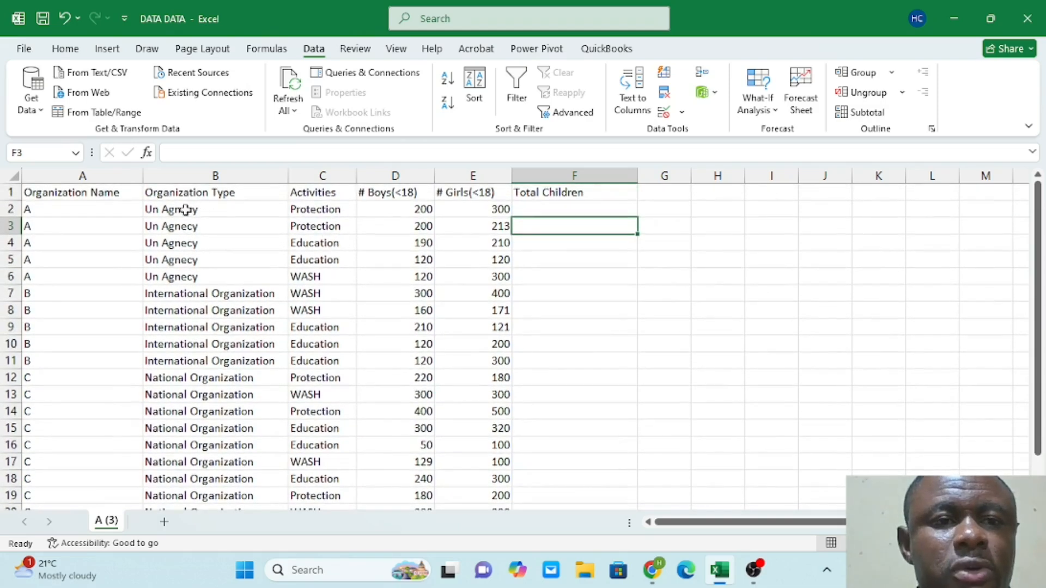
{"action": "left_click", "coordinate": [91, 176]}
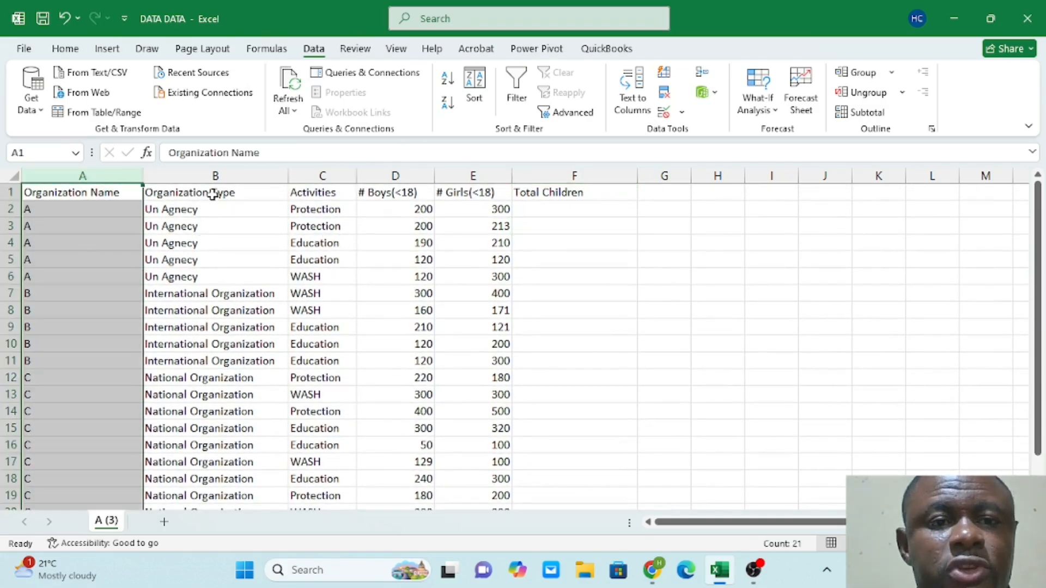
{"action": "left_click", "coordinate": [223, 174]}
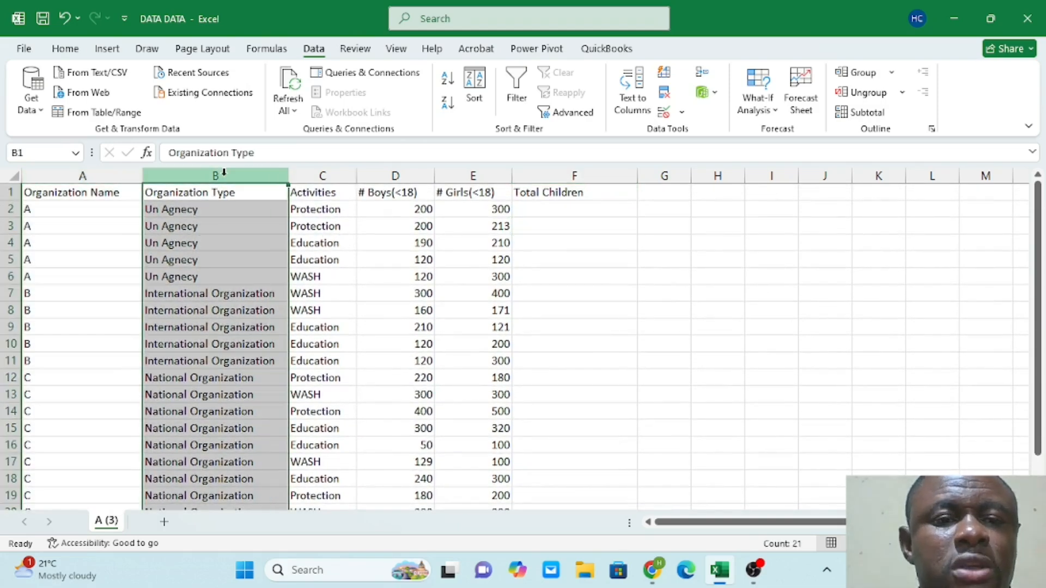
{"action": "left_click", "coordinate": [320, 174]}
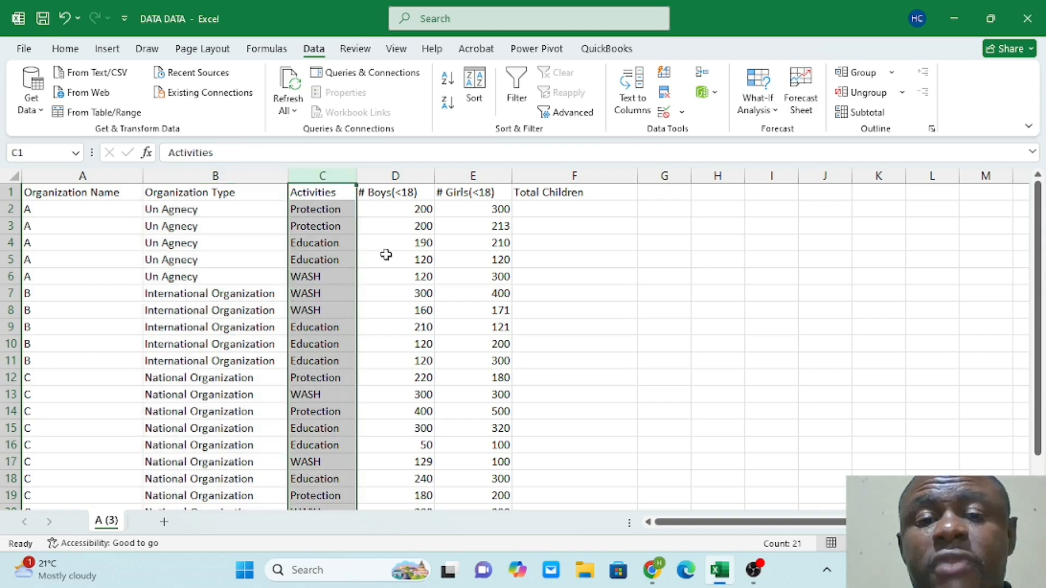
{"action": "left_click", "coordinate": [399, 173]}
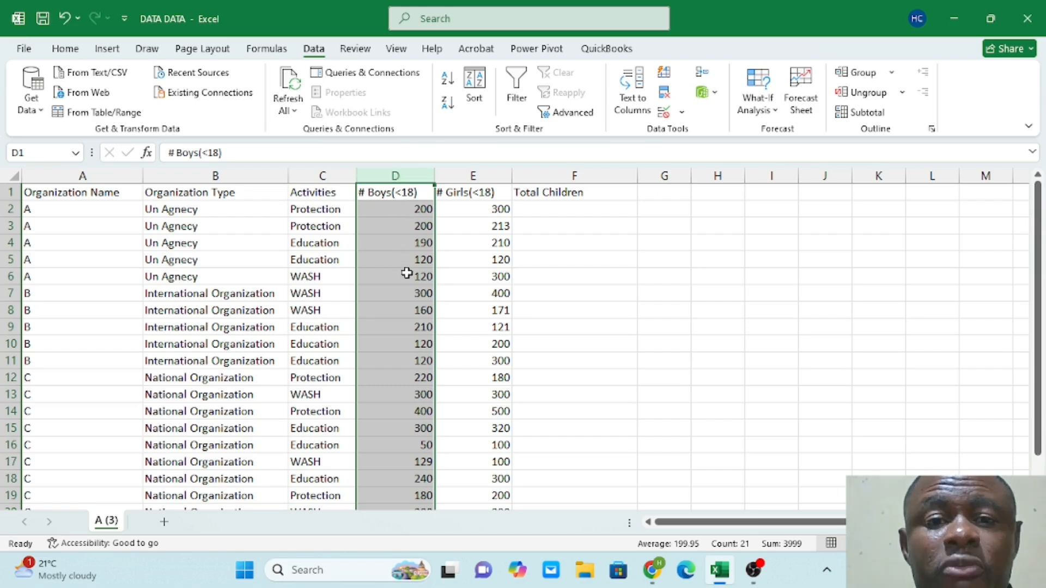
{"action": "left_click", "coordinate": [471, 176]}
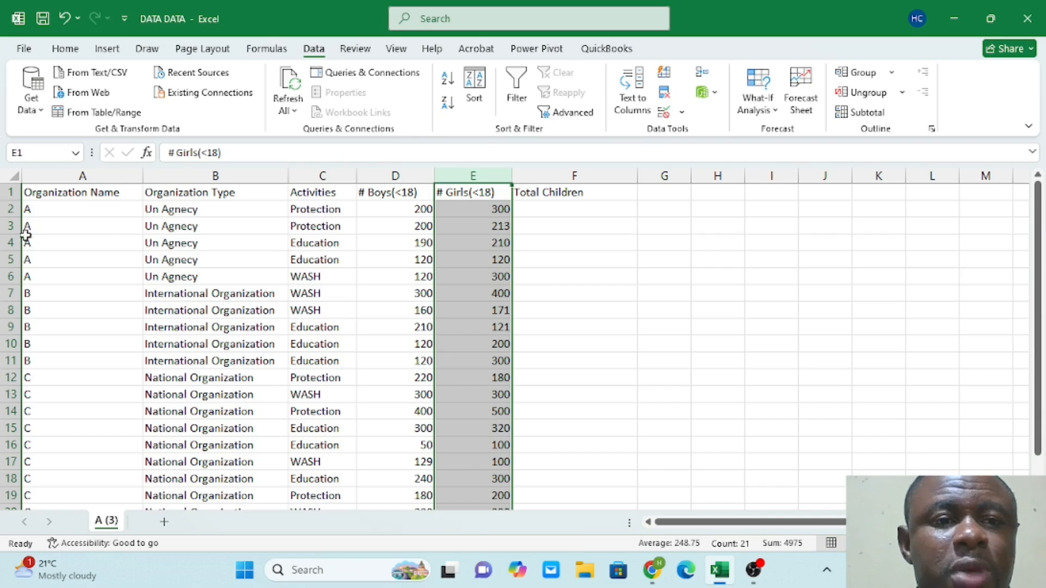
{"action": "left_click", "coordinate": [10, 225]}
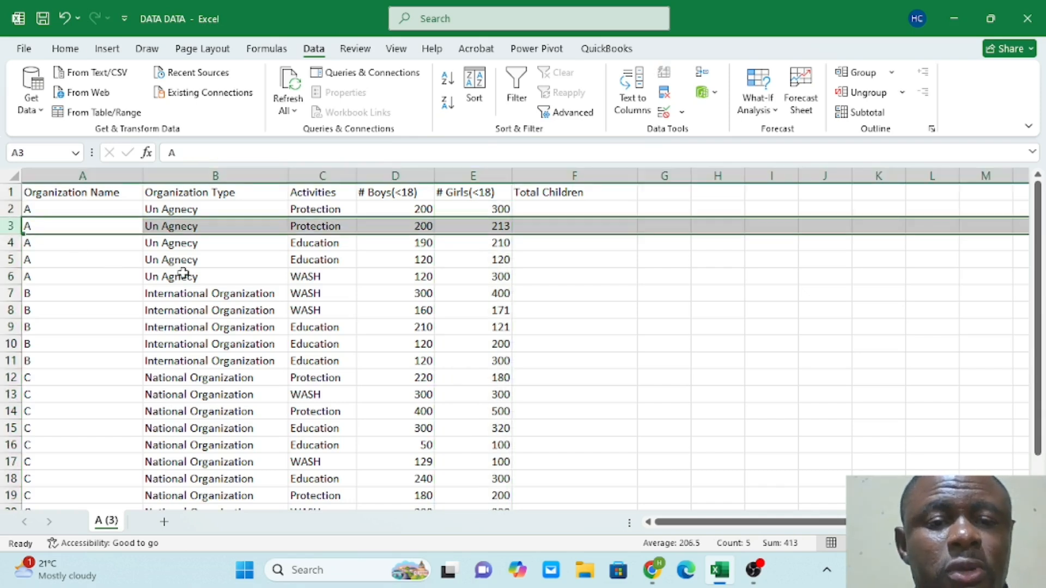
{"action": "left_click", "coordinate": [320, 228]}
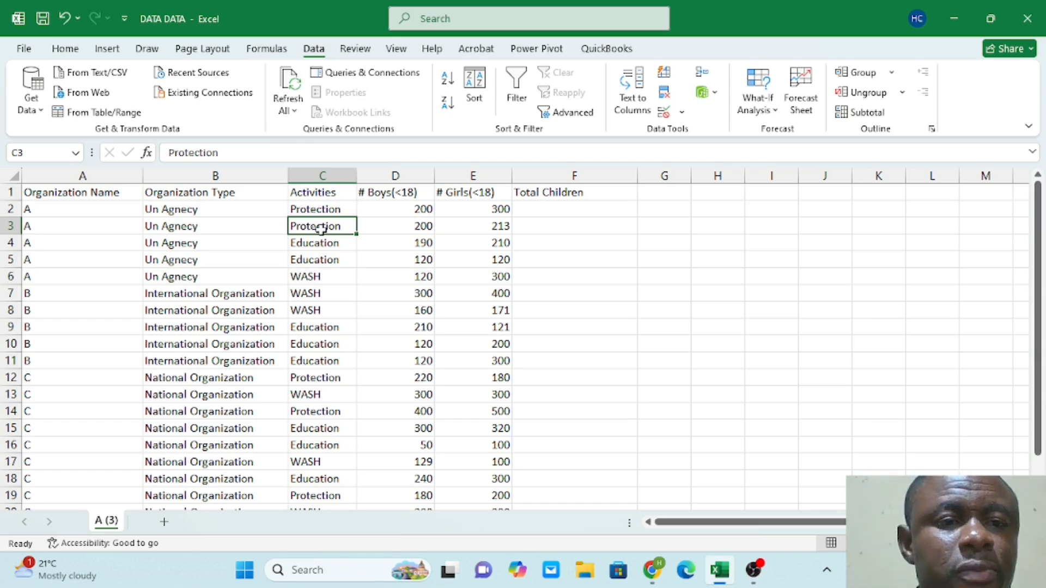
{"action": "scroll", "coordinate": [321, 229], "scroll_direction": "down", "scroll_amount": 14}
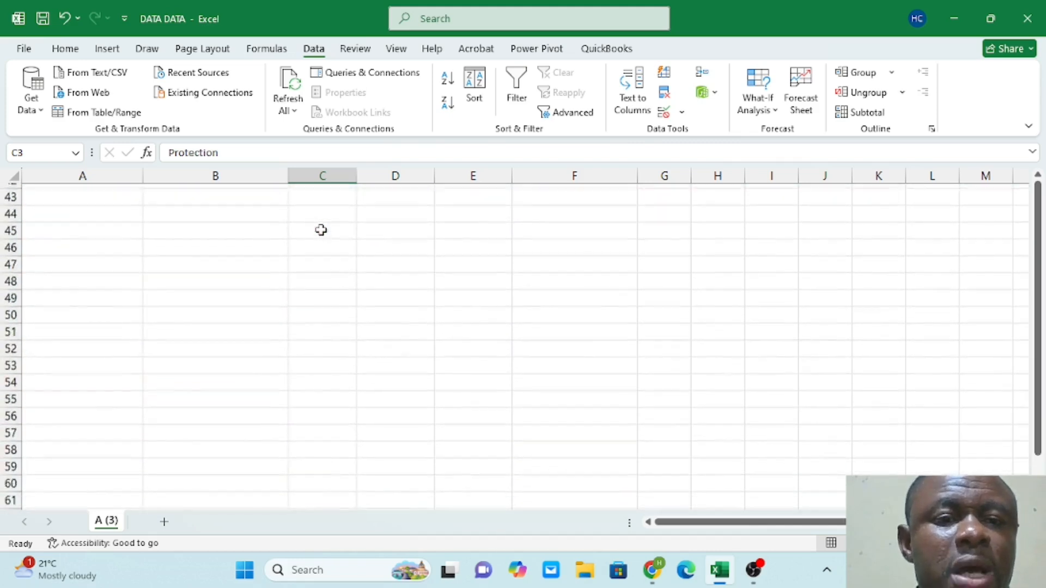
{"action": "scroll", "coordinate": [321, 230], "scroll_direction": "up", "scroll_amount": 14}
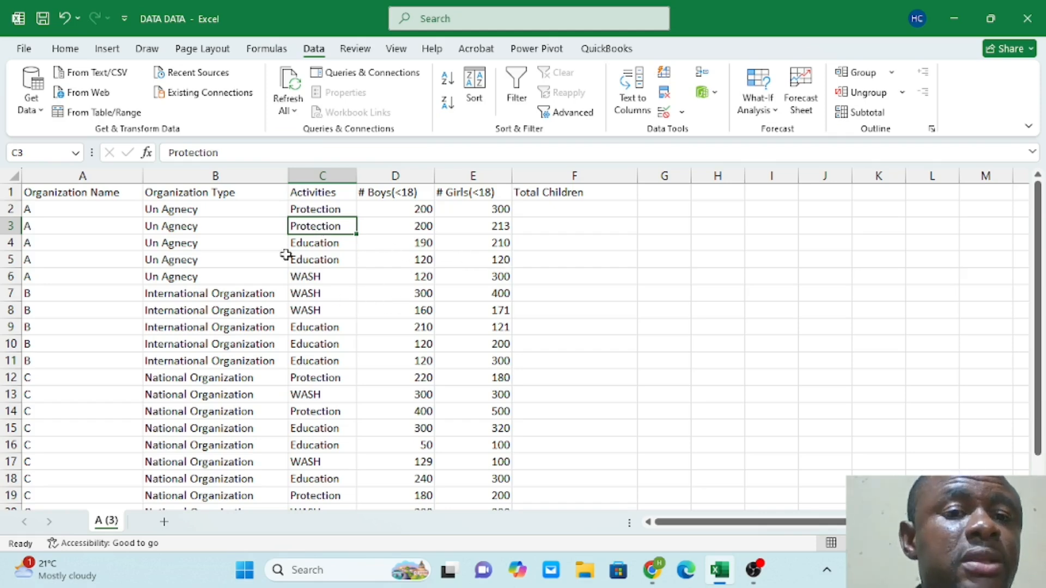
{"action": "scroll", "coordinate": [507, 265], "scroll_direction": "down", "scroll_amount": 1}
{"action": "scroll", "coordinate": [507, 265], "scroll_direction": "up", "scroll_amount": 1}
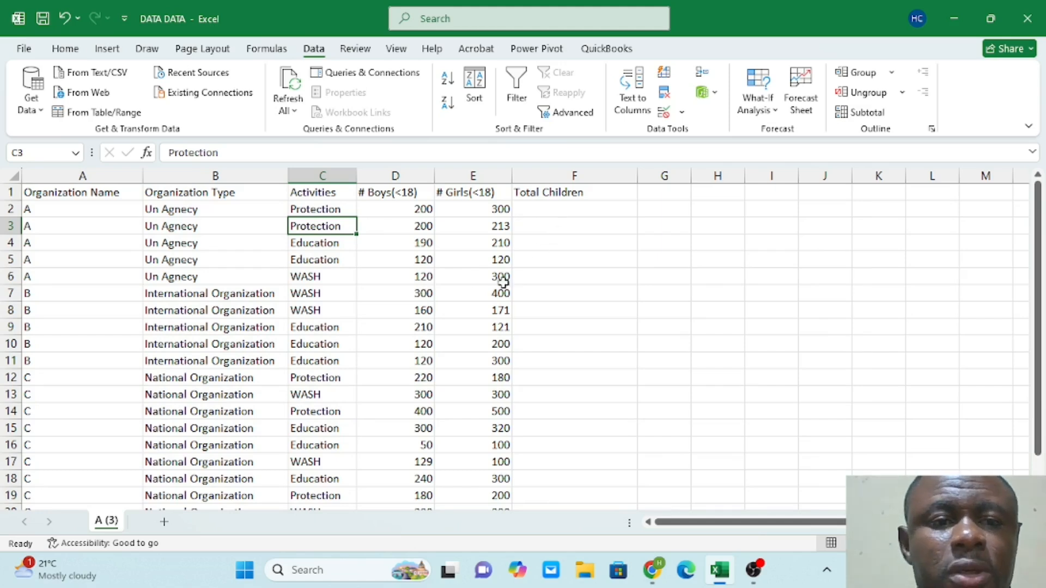
Enter the formula =D2+E2 in F2 under Total Children and check it against the boys and girls cells of that row
{"action": "left_click", "coordinate": [548, 208]}
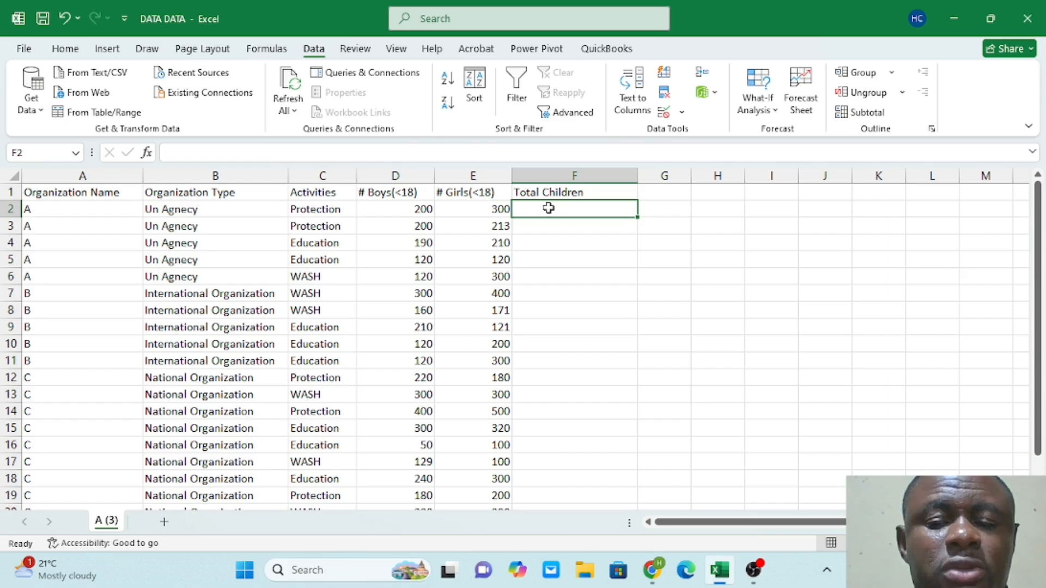
{"action": "type", "text": "="}
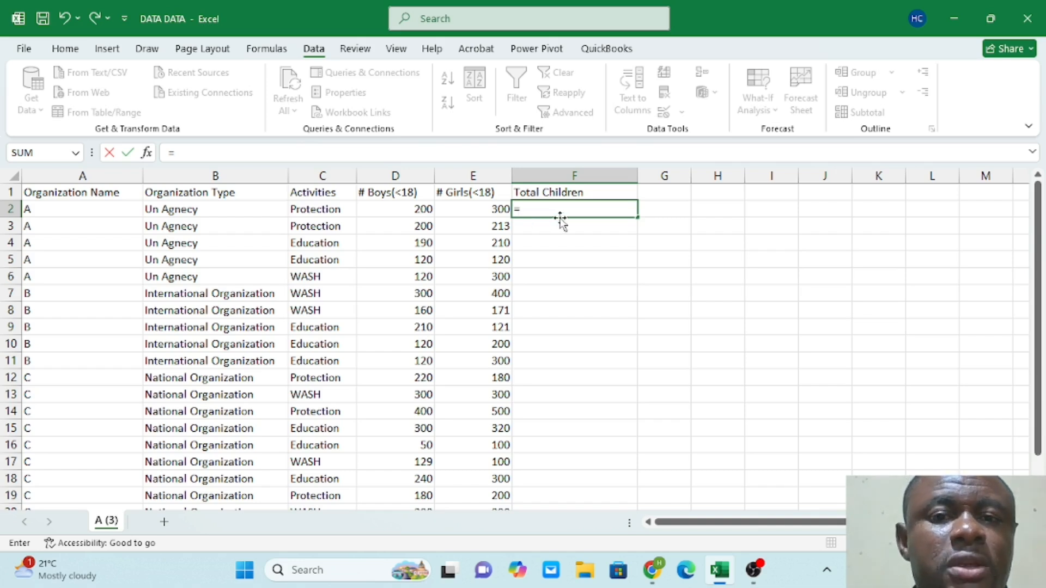
{"action": "left_click", "coordinate": [395, 207]}
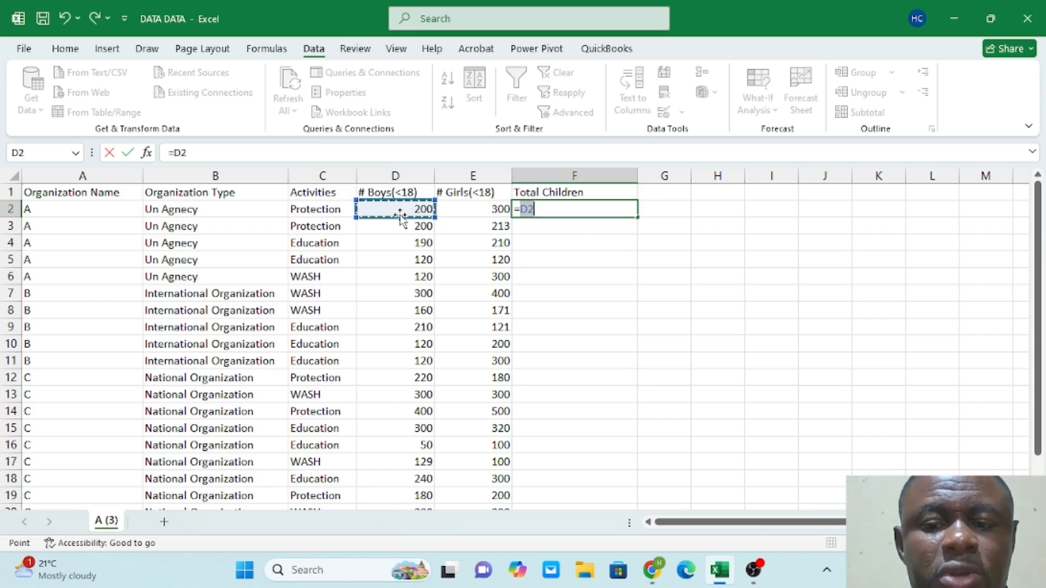
{"action": "type", "text": "+"}
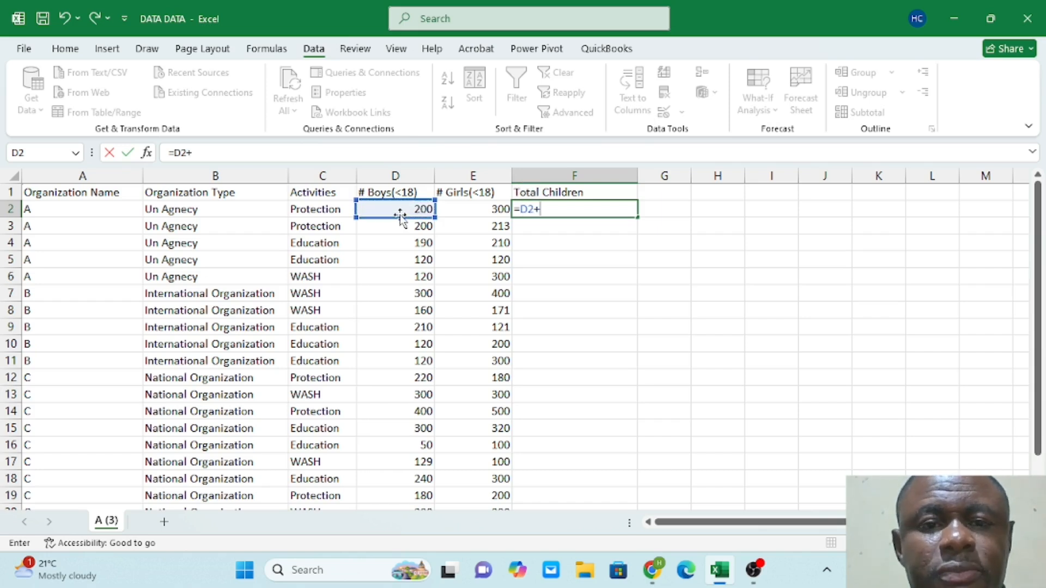
{"action": "left_click", "coordinate": [480, 210]}
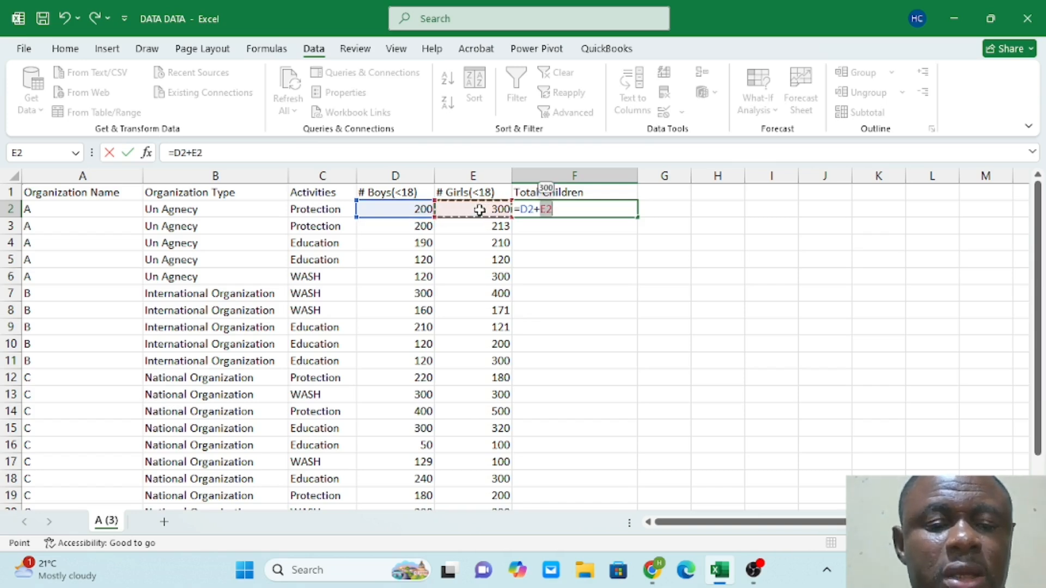
{"action": "key", "text": "Tab"}
{"action": "left_click", "coordinate": [479, 210]}
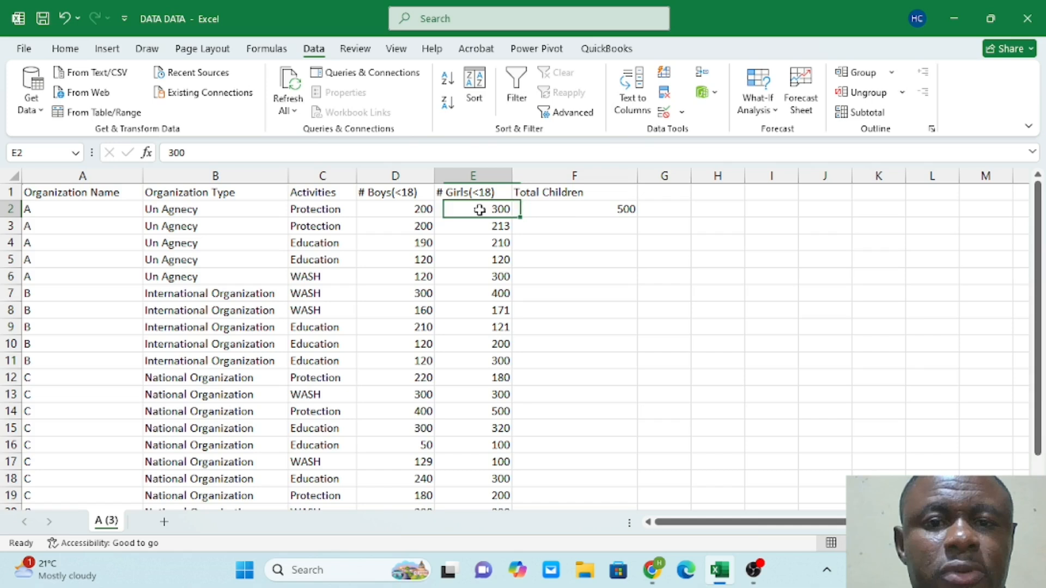
{"action": "left_click", "coordinate": [575, 210]}
{"action": "left_click", "coordinate": [423, 207]}
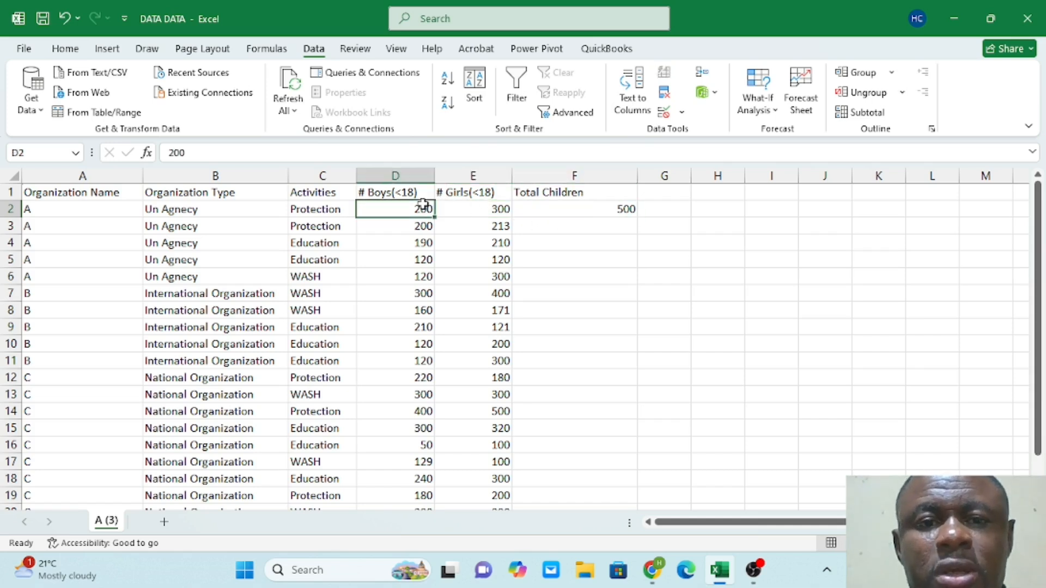
{"action": "left_click", "coordinate": [479, 210]}
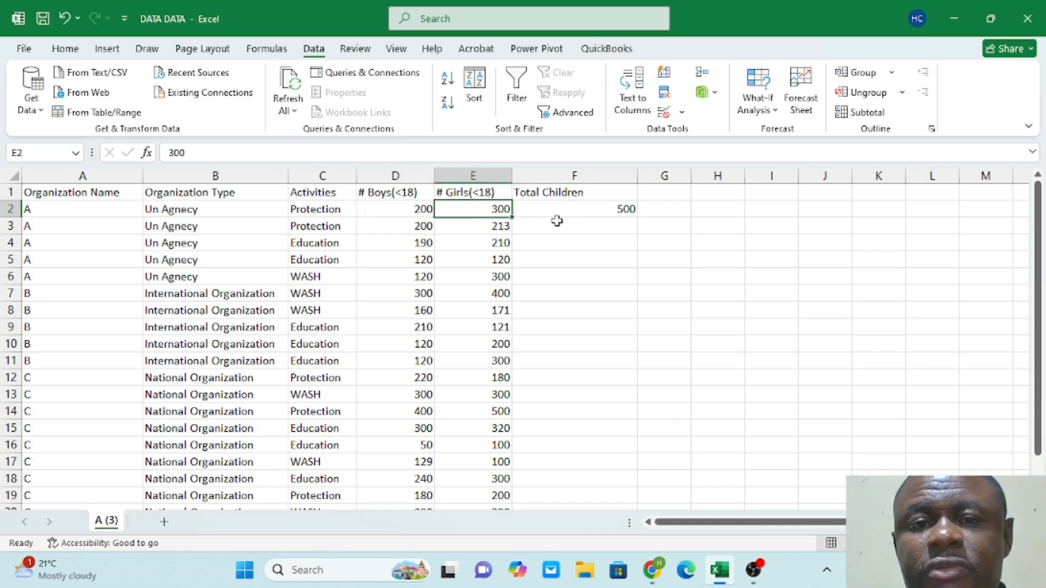
Fill the addition formula from F2 down the Total Children column, undo the fill once and repeat it
{"action": "left_click", "coordinate": [575, 210]}
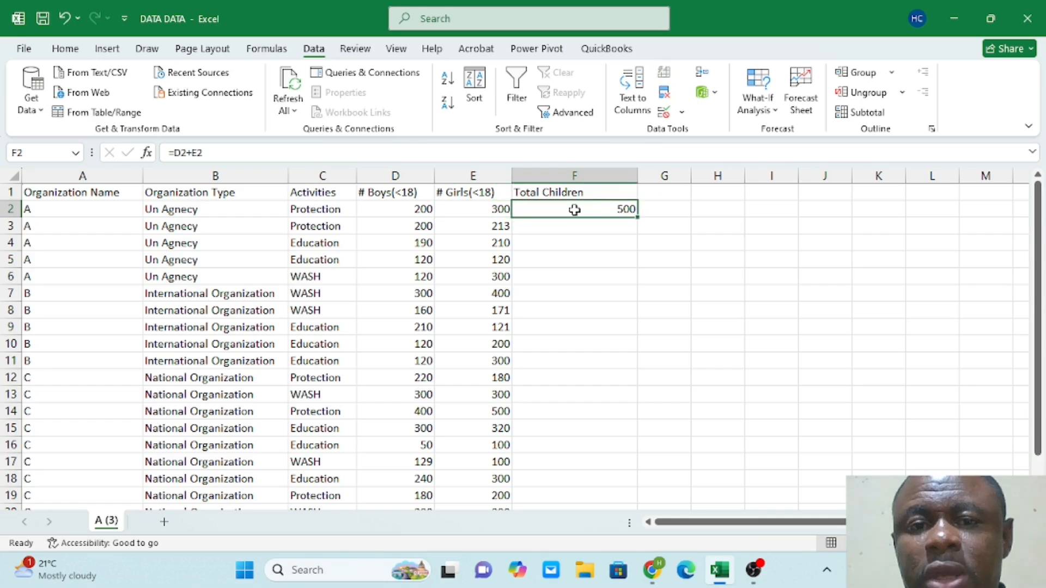
{"action": "double_click", "coordinate": [639, 219]}
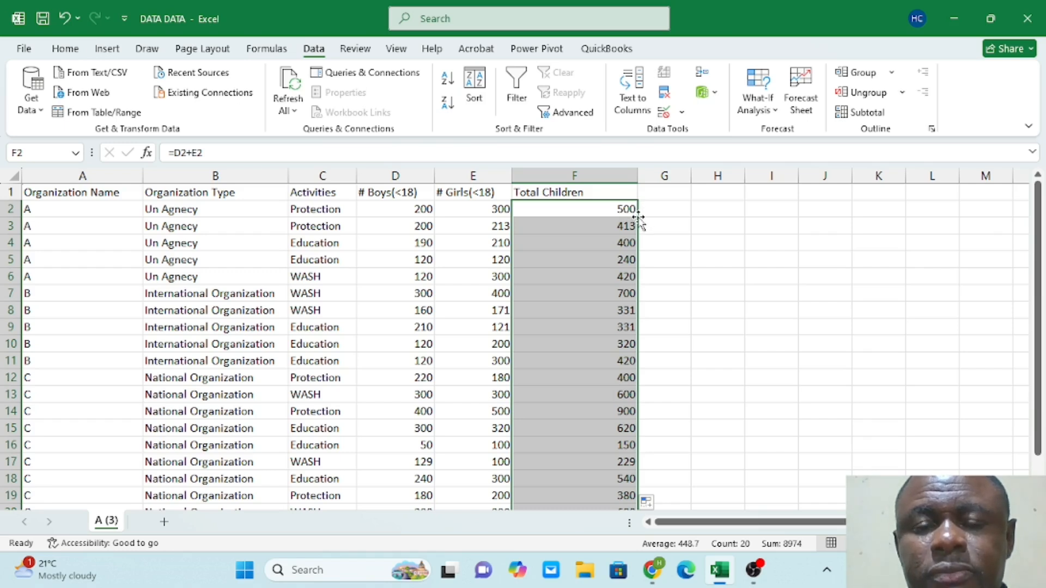
{"action": "left_click", "coordinate": [65, 19]}
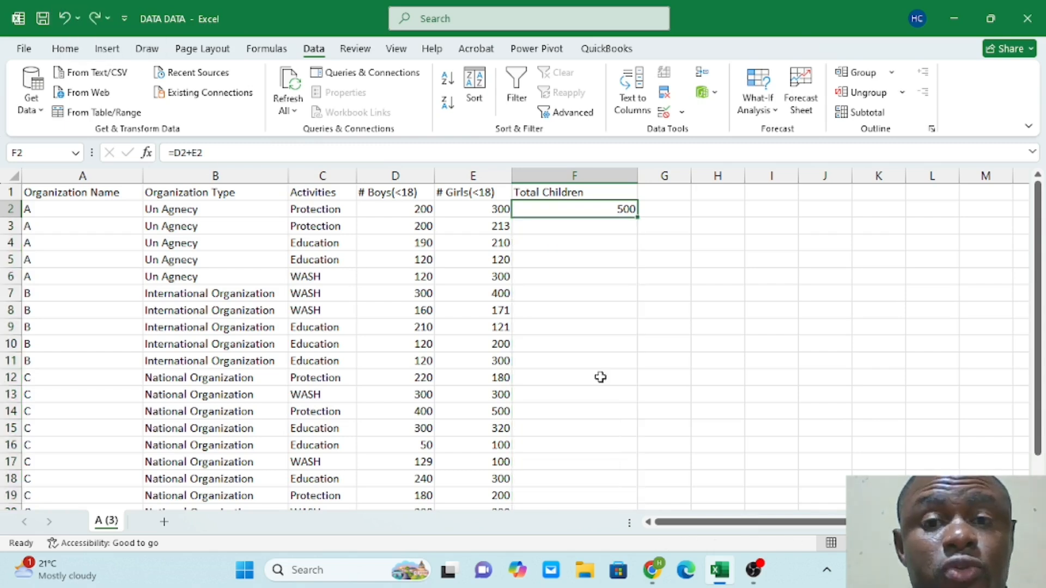
{"action": "double_click", "coordinate": [638, 215]}
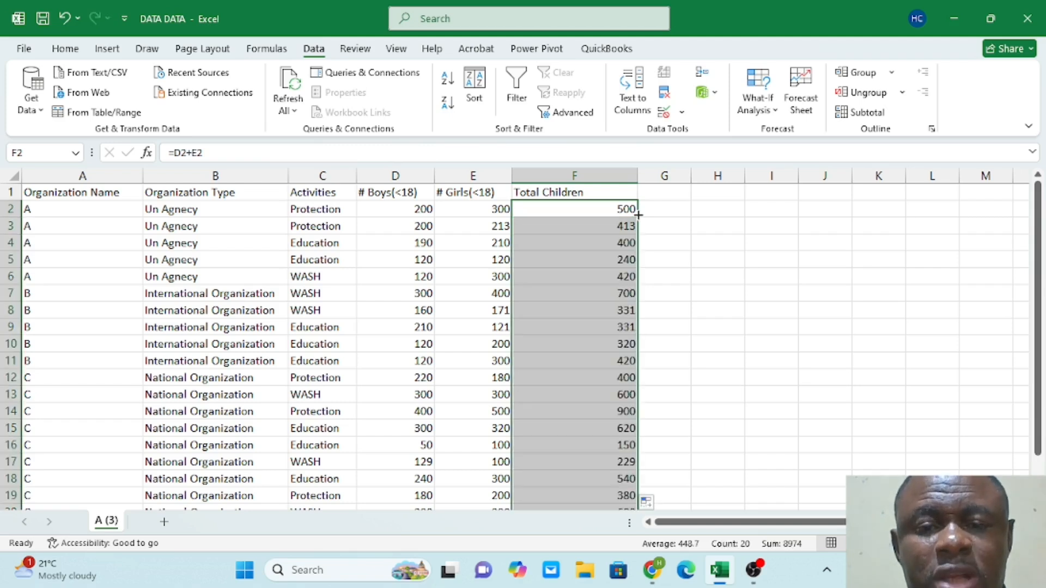
Check the copied formulas in the Total Children column, and undo both the fill and the addition formula in F2
{"action": "left_click", "coordinate": [599, 246]}
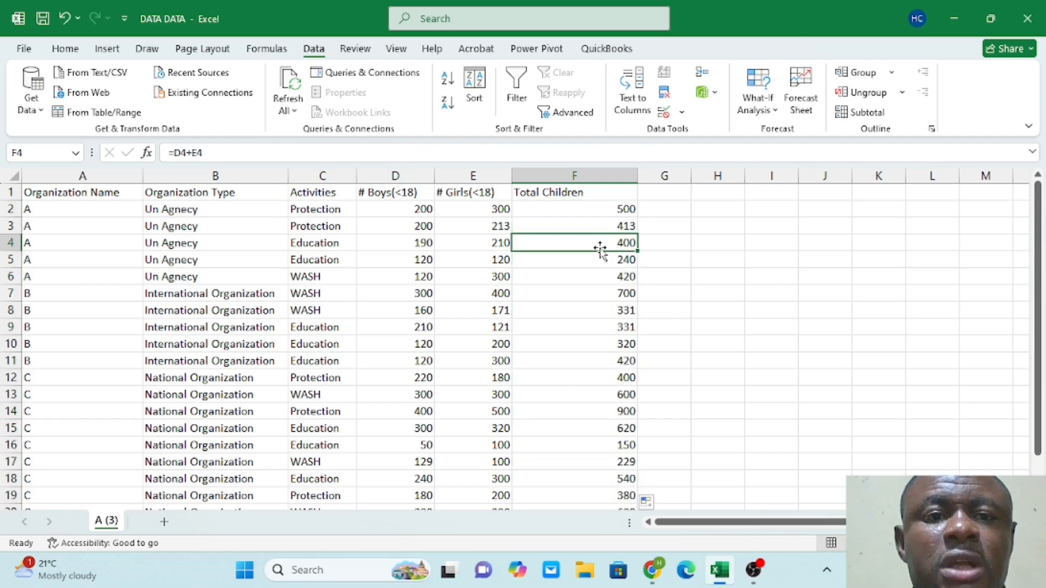
{"action": "left_click", "coordinate": [596, 264]}
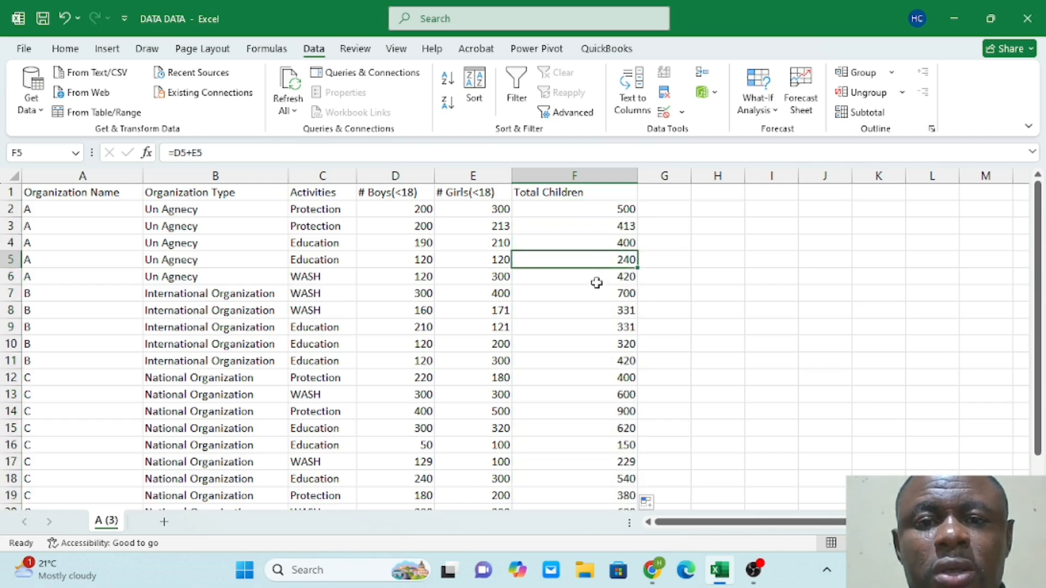
{"action": "left_click", "coordinate": [597, 279]}
{"action": "left_click", "coordinate": [593, 297]}
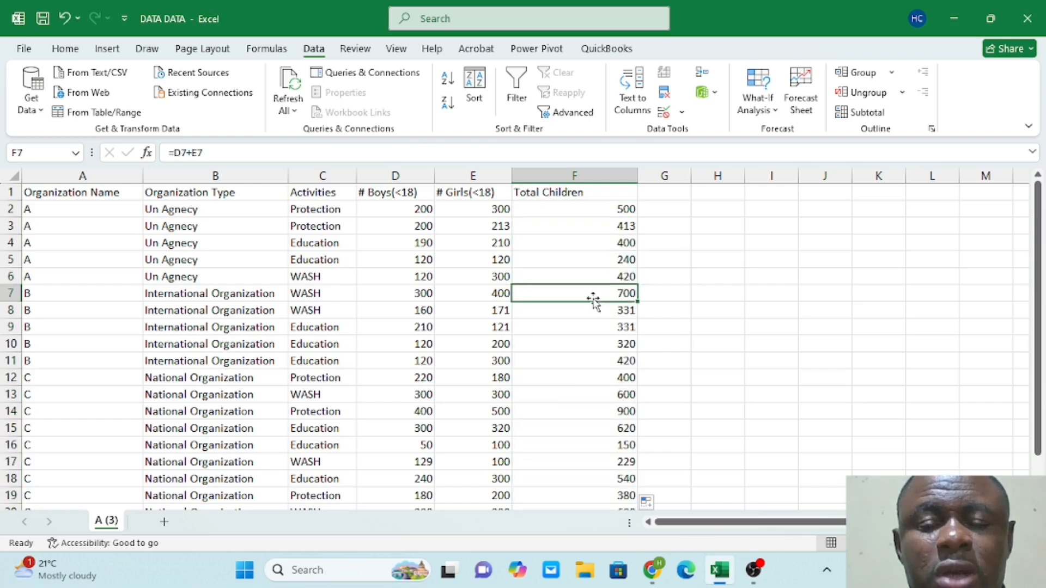
{"action": "left_click", "coordinate": [583, 309]}
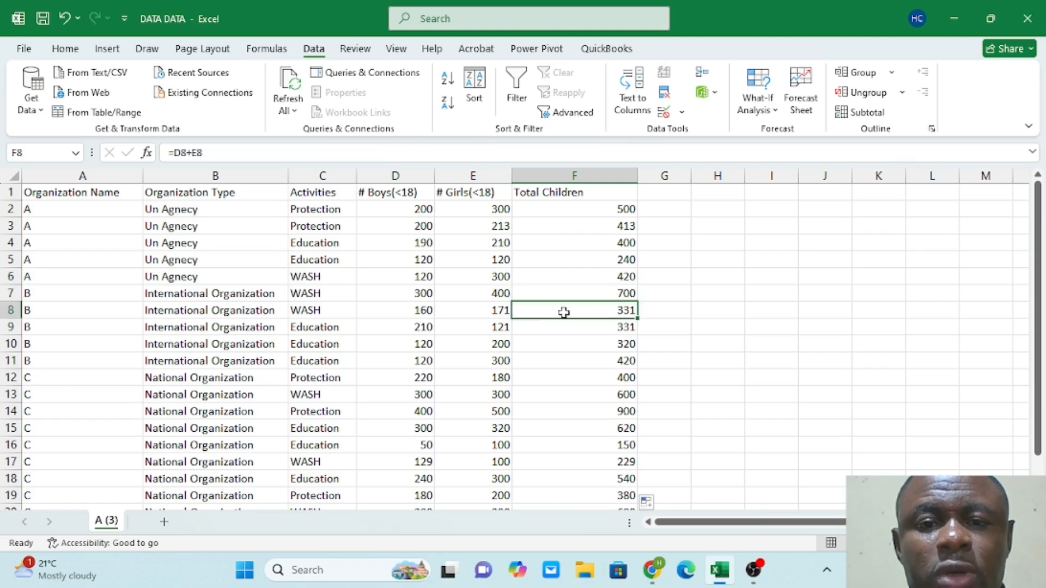
{"action": "left_click", "coordinate": [585, 279]}
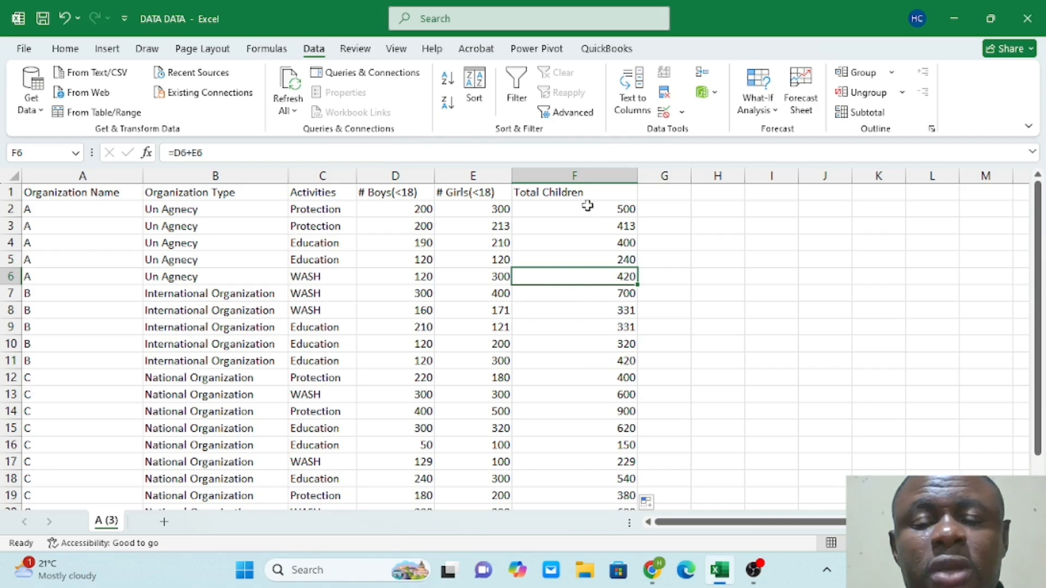
{"action": "left_click", "coordinate": [588, 206]}
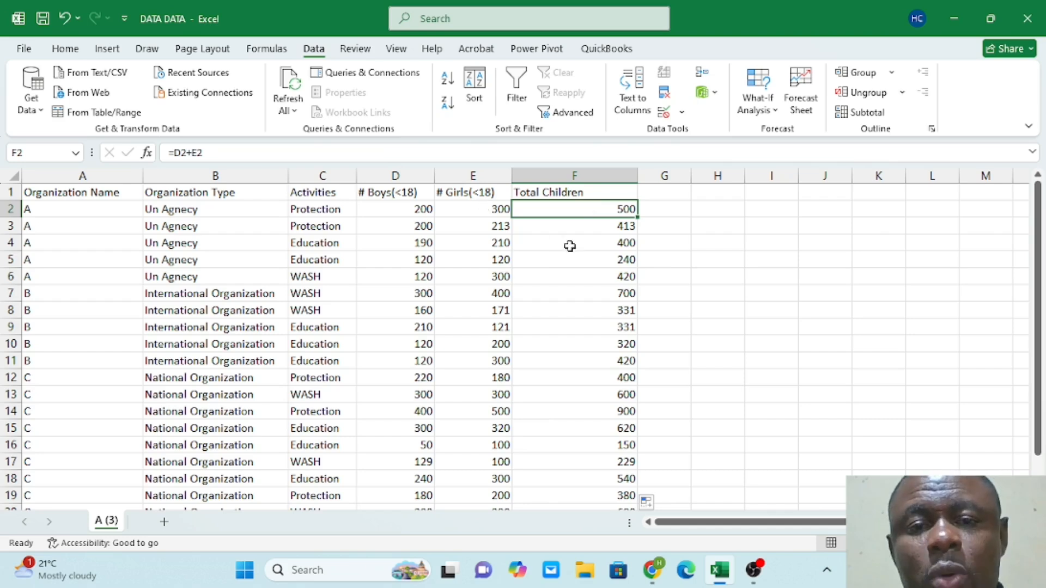
{"action": "left_click", "coordinate": [64, 19]}
{"action": "left_click", "coordinate": [63, 24]}
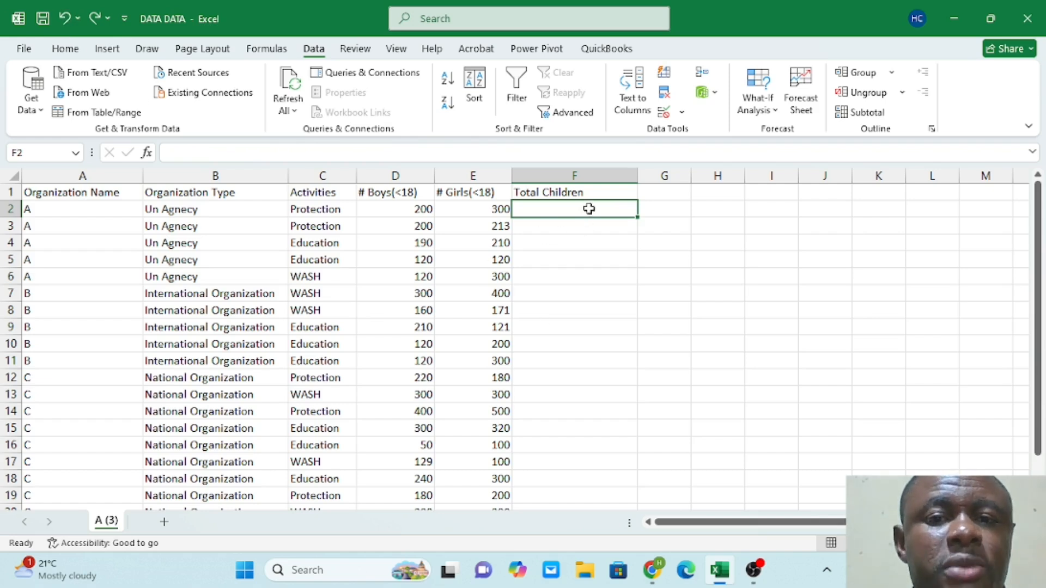
Enter the formula =SUM(D2:E2) in F2 to total the boys and girls of the first record, keeping F2 selected
{"action": "type", "text": "="}
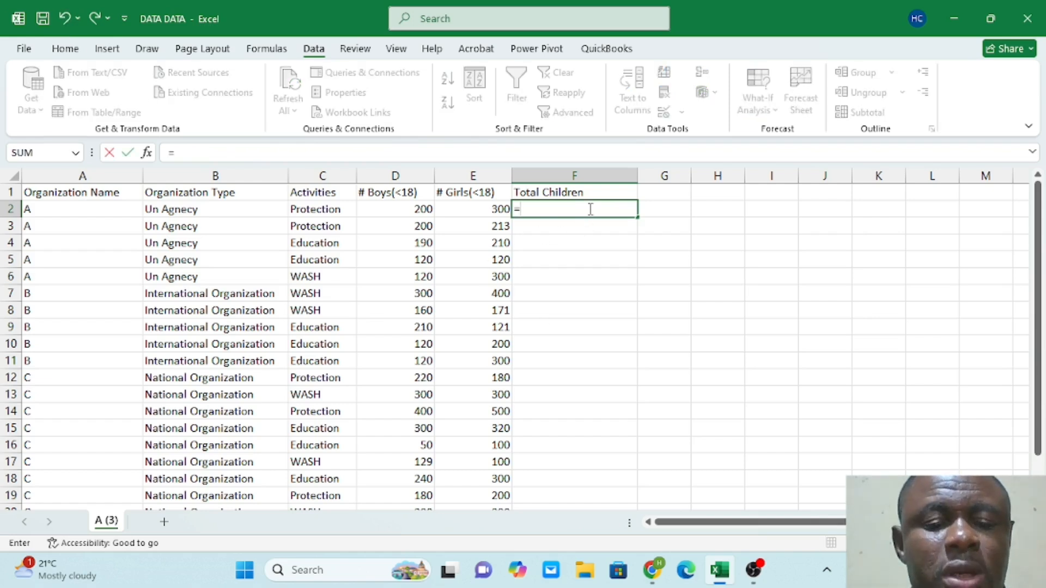
{"action": "type", "text": "sum"}
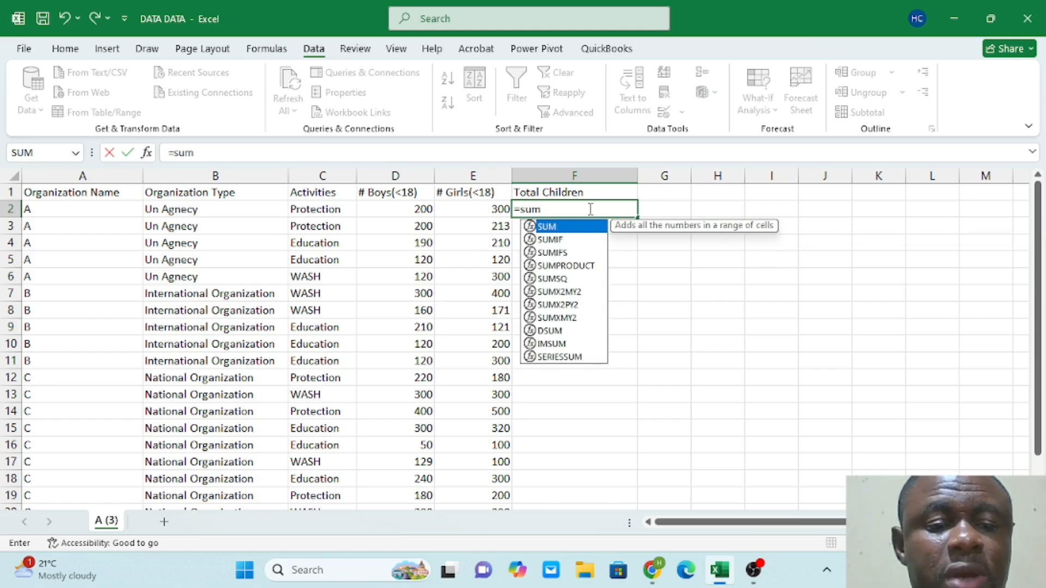
{"action": "key", "text": "Tab"}
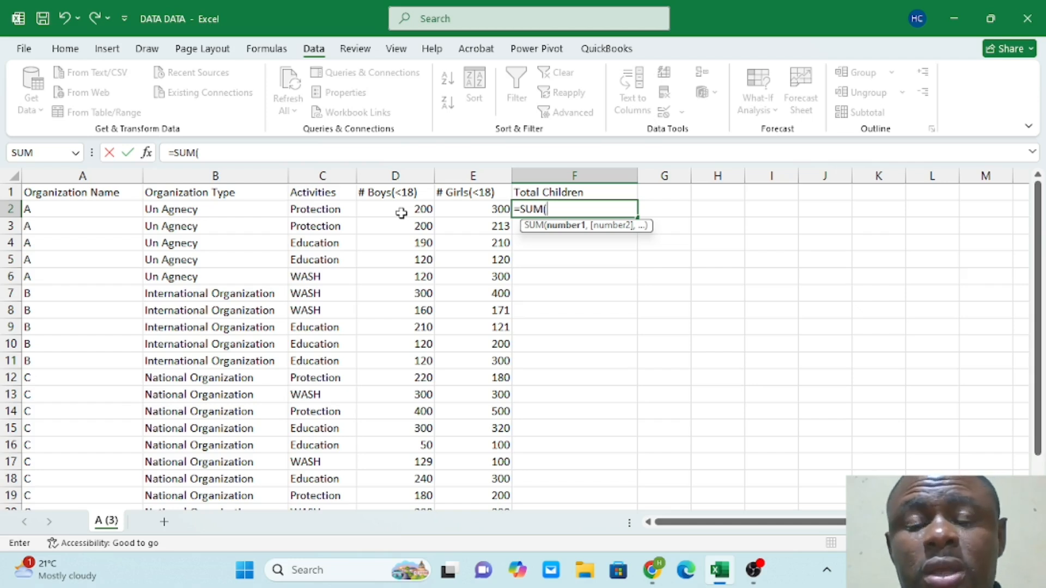
{"action": "left_click_drag", "start_coordinate": [402, 213], "coordinate": [461, 217]}
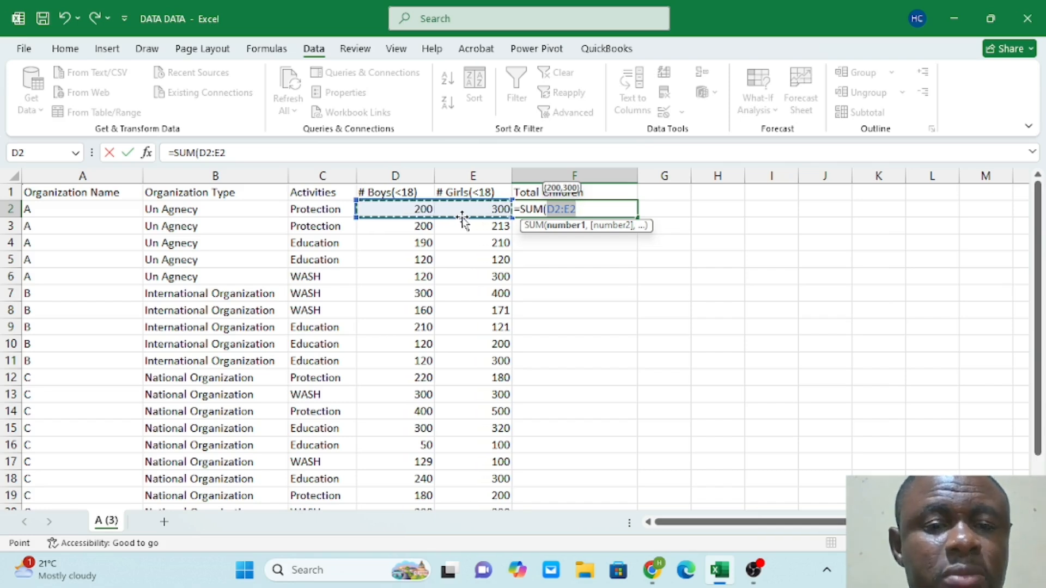
{"action": "key", "text": "Tab"}
{"action": "left_click", "coordinate": [541, 211]}
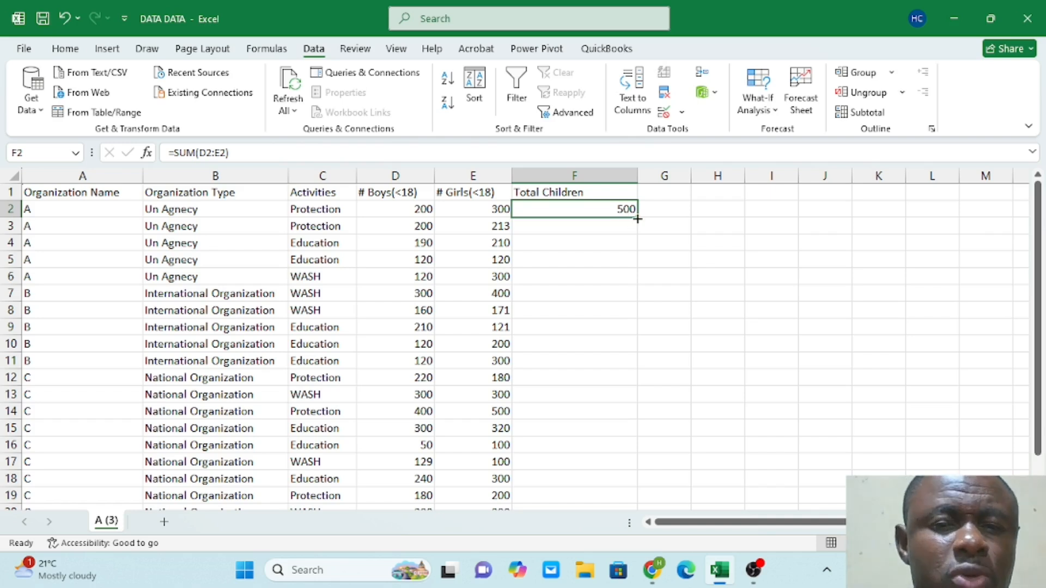
Fill the SUM formula from F2 down the Total Children column to the last record and look over the filled rows
{"action": "double_click", "coordinate": [638, 219]}
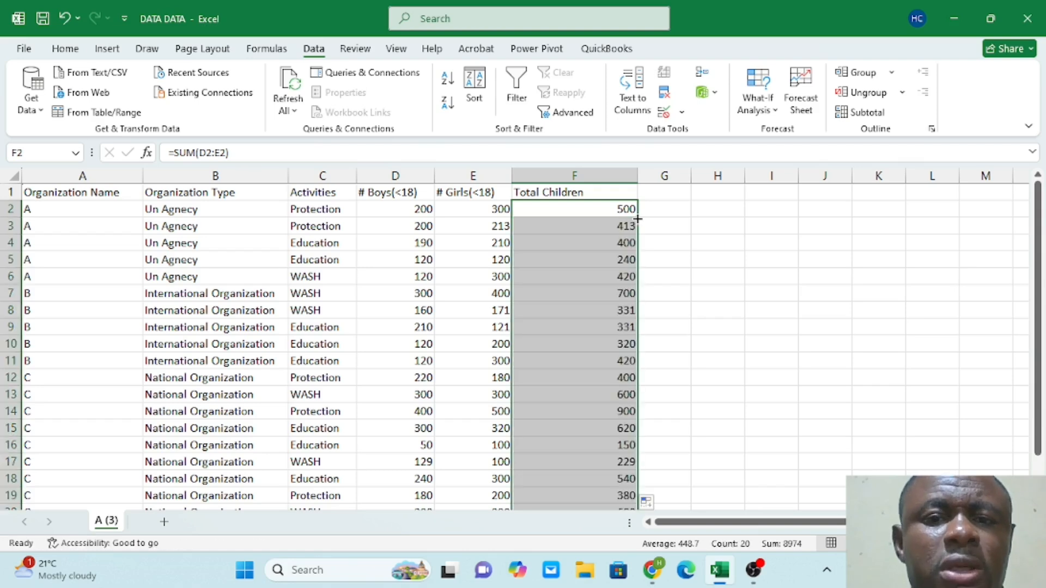
{"action": "scroll", "coordinate": [596, 354], "scroll_direction": "down", "scroll_amount": 3}
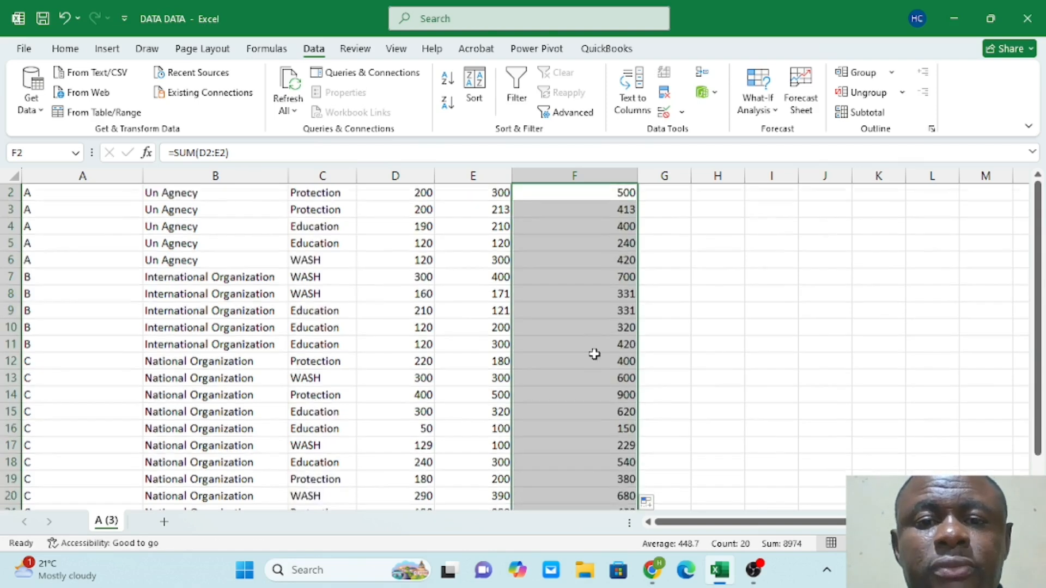
{"action": "scroll", "coordinate": [594, 354], "scroll_direction": "down", "scroll_amount": 1}
{"action": "scroll", "coordinate": [595, 354], "scroll_direction": "up", "scroll_amount": 3}
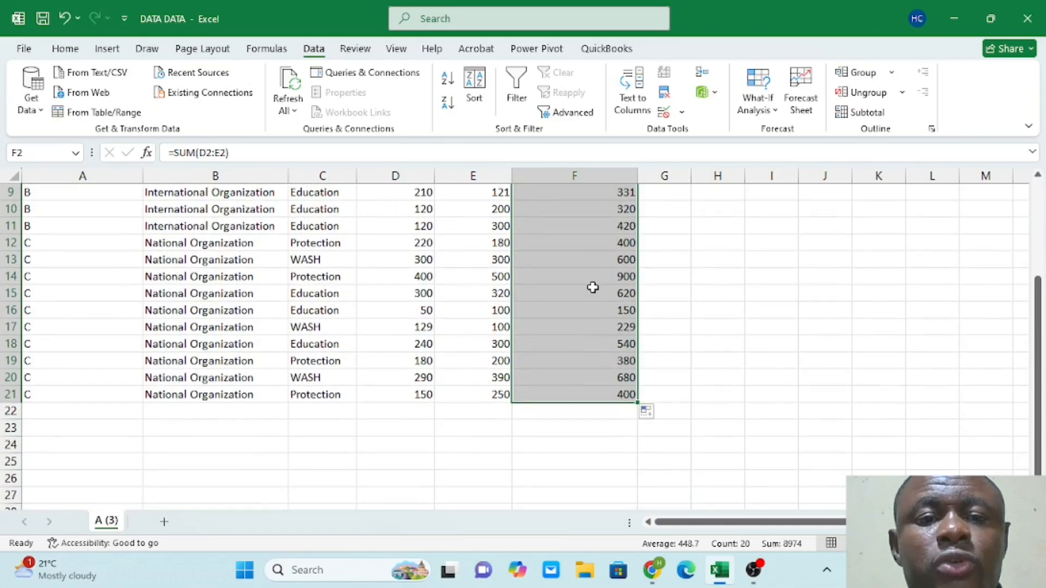
{"action": "scroll", "coordinate": [593, 287], "scroll_direction": "up", "scroll_amount": 4}
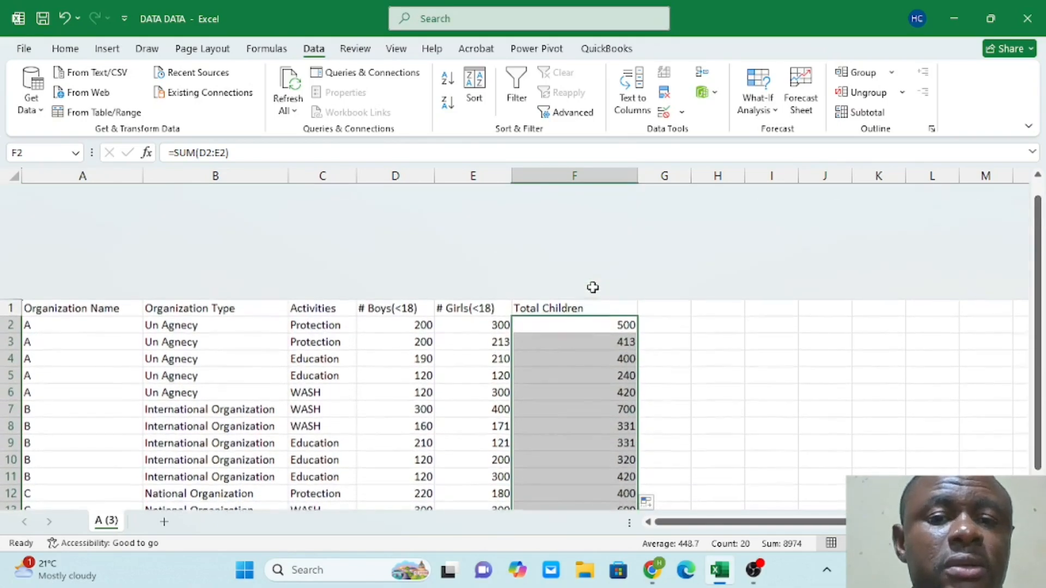
{"action": "scroll", "coordinate": [593, 287], "scroll_direction": "down", "scroll_amount": 3}
{"action": "scroll", "coordinate": [593, 287], "scroll_direction": "up", "scroll_amount": 1}
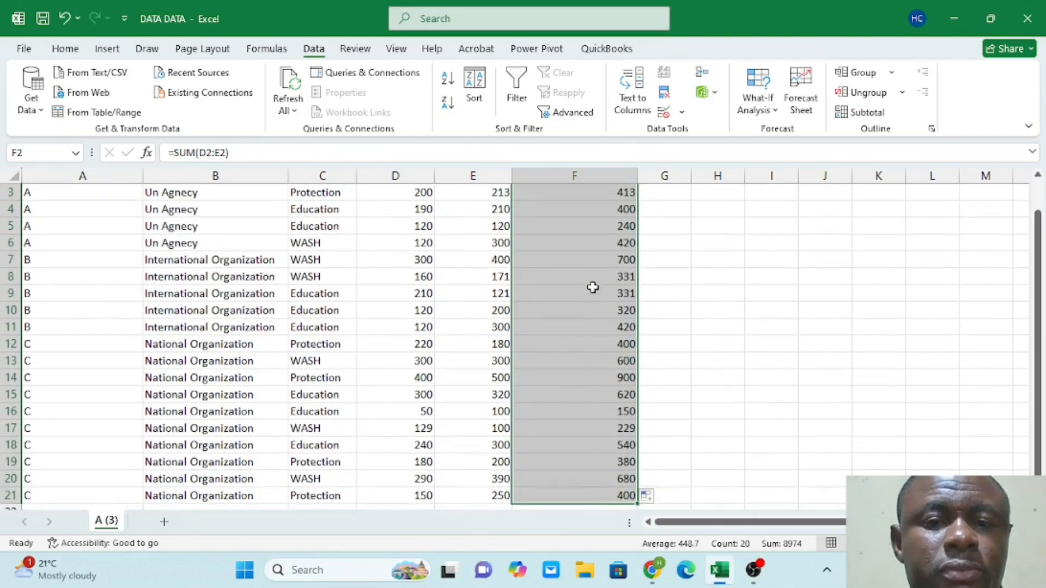
{"action": "scroll", "coordinate": [592, 287], "scroll_direction": "up", "scroll_amount": 2}
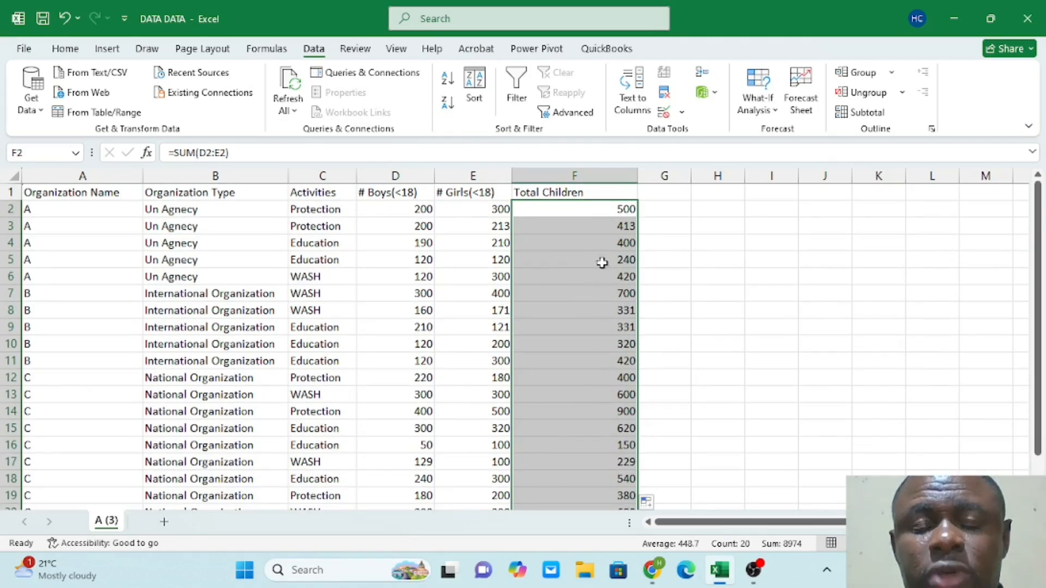
Enter the formula =SUM(F2:F21) in F22, below the last record, to total the Total Children column
{"action": "scroll", "coordinate": [590, 289], "scroll_direction": "down", "scroll_amount": 5}
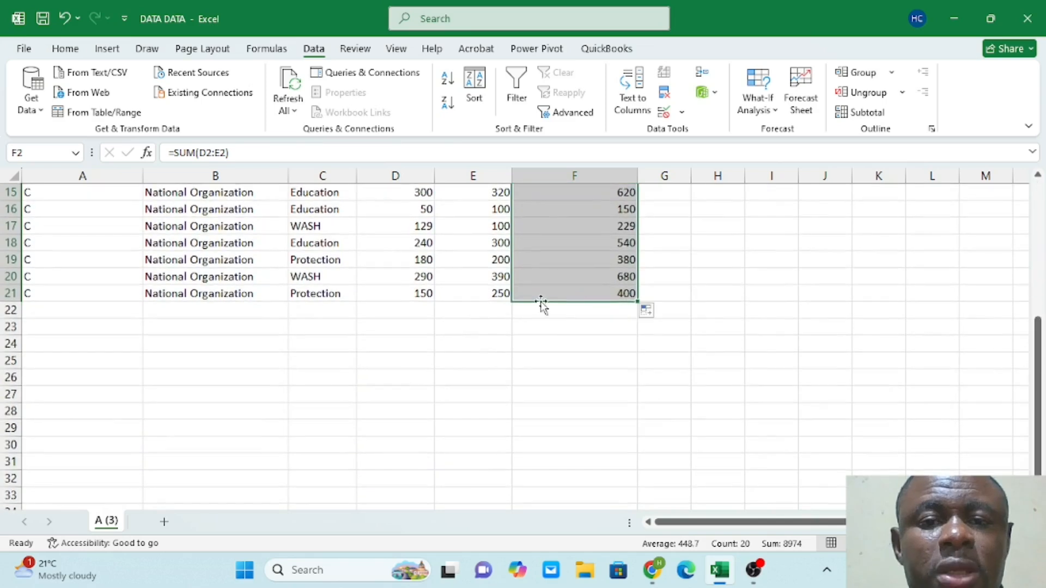
{"action": "left_click", "coordinate": [560, 314]}
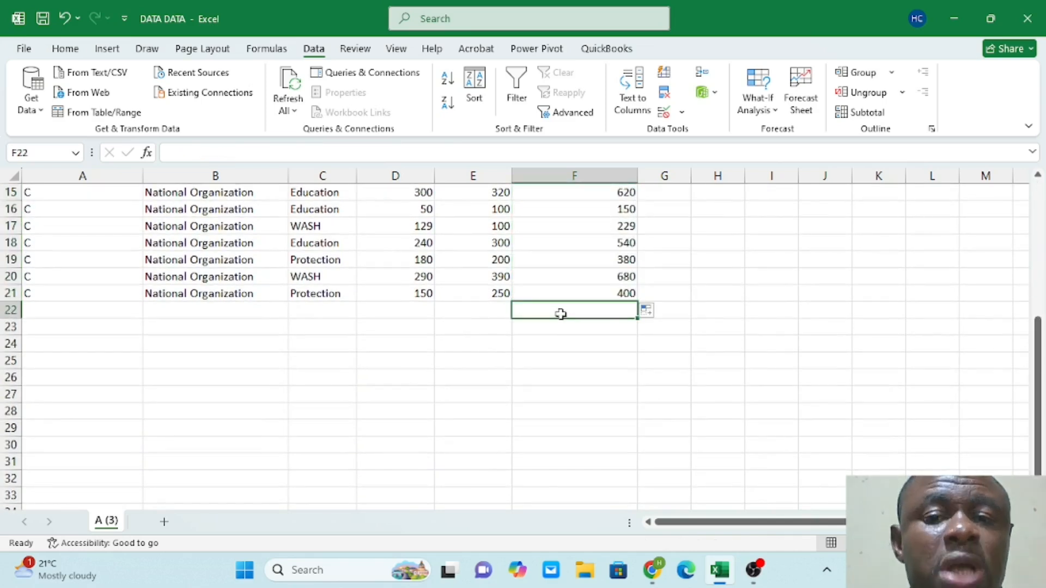
{"action": "type", "text": "="}
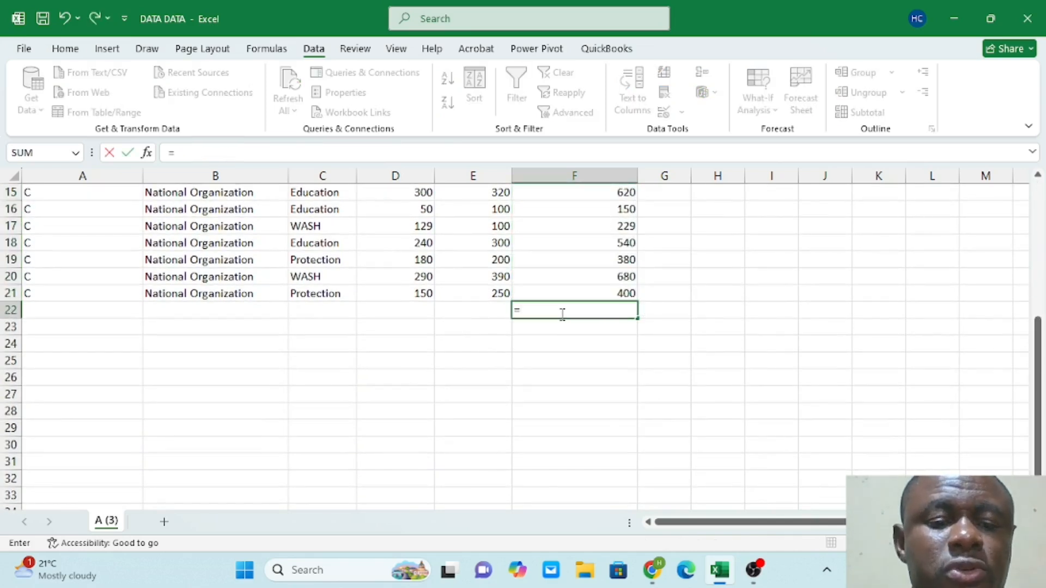
{"action": "type", "text": "sum"}
{"action": "key", "text": "Tab"}
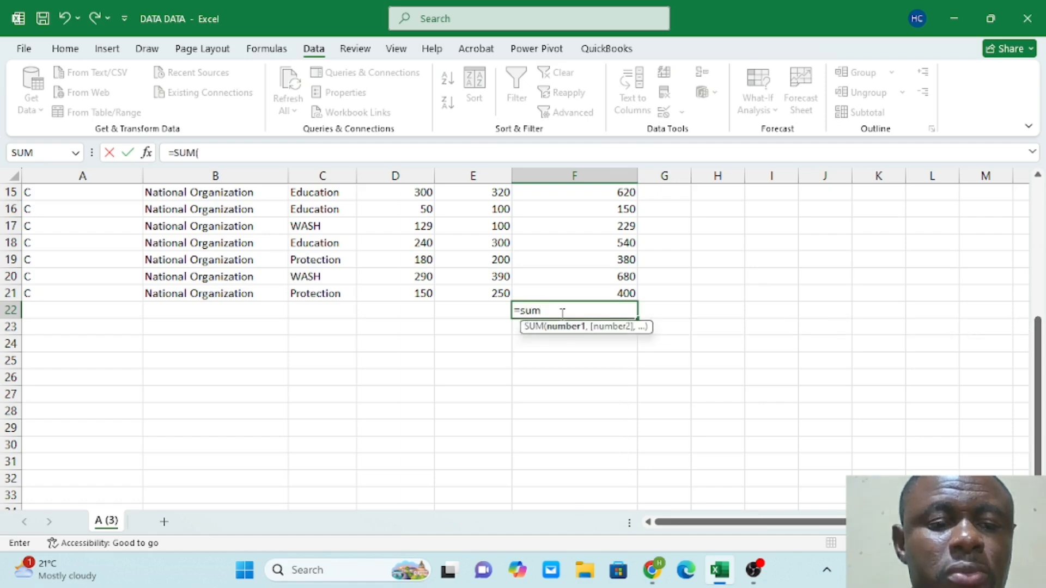
{"action": "scroll", "coordinate": [561, 314], "scroll_direction": "up", "scroll_amount": 5}
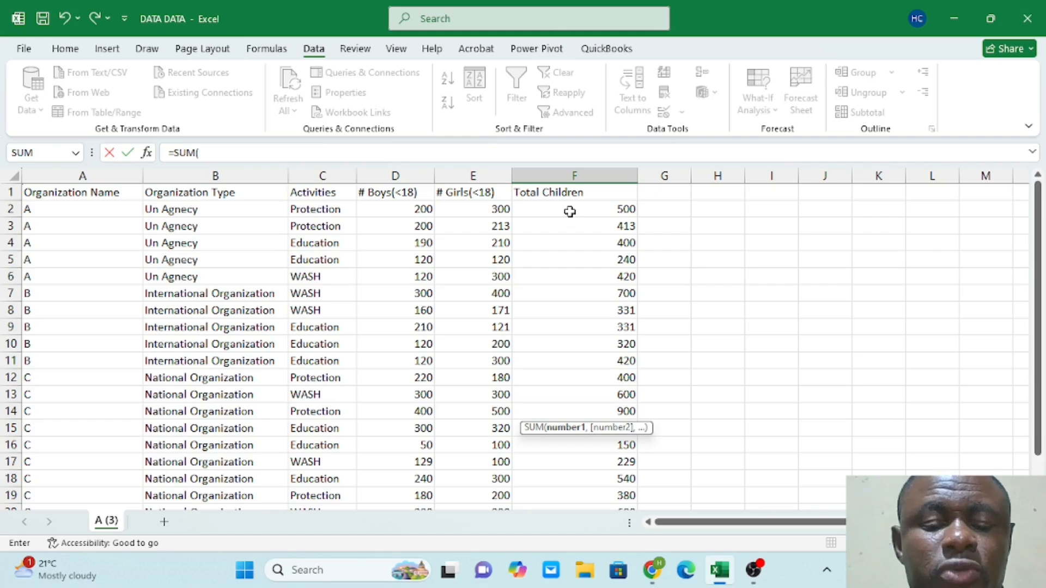
{"action": "left_click_drag", "start_coordinate": [569, 211], "coordinate": [581, 477]}
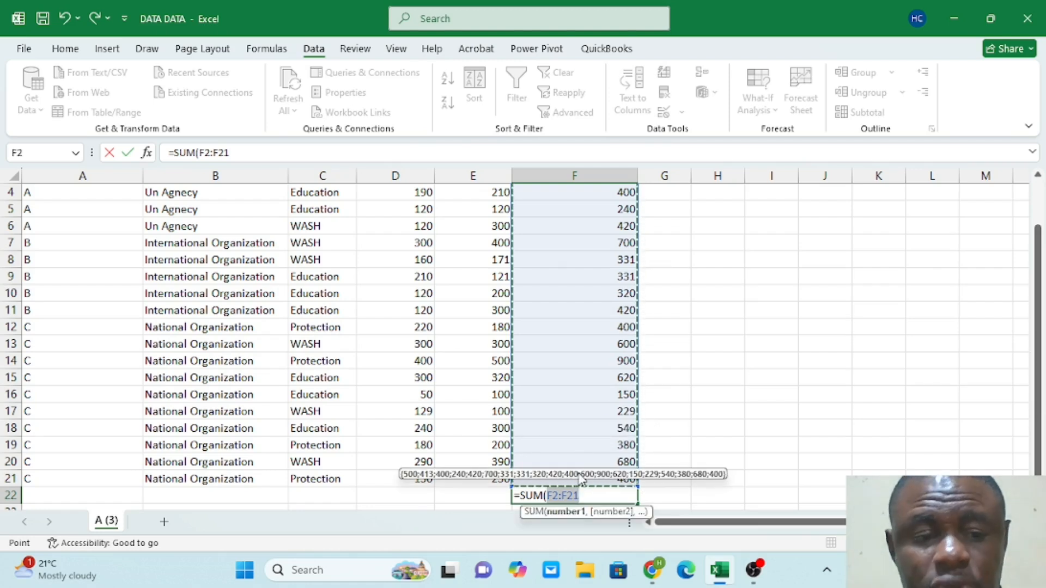
{"action": "key", "text": "Tab"}
{"action": "scroll", "coordinate": [578, 473], "scroll_direction": "down", "scroll_amount": 5}
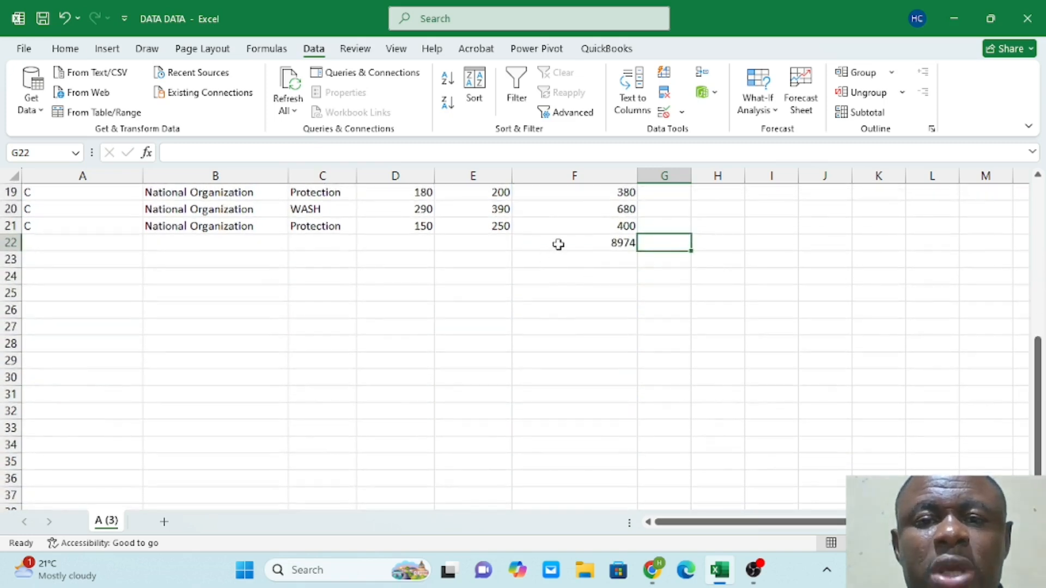
Copy the total formula from F22 across to E22 and D22, and check the formulas in the three total cells
{"action": "left_click", "coordinate": [556, 244]}
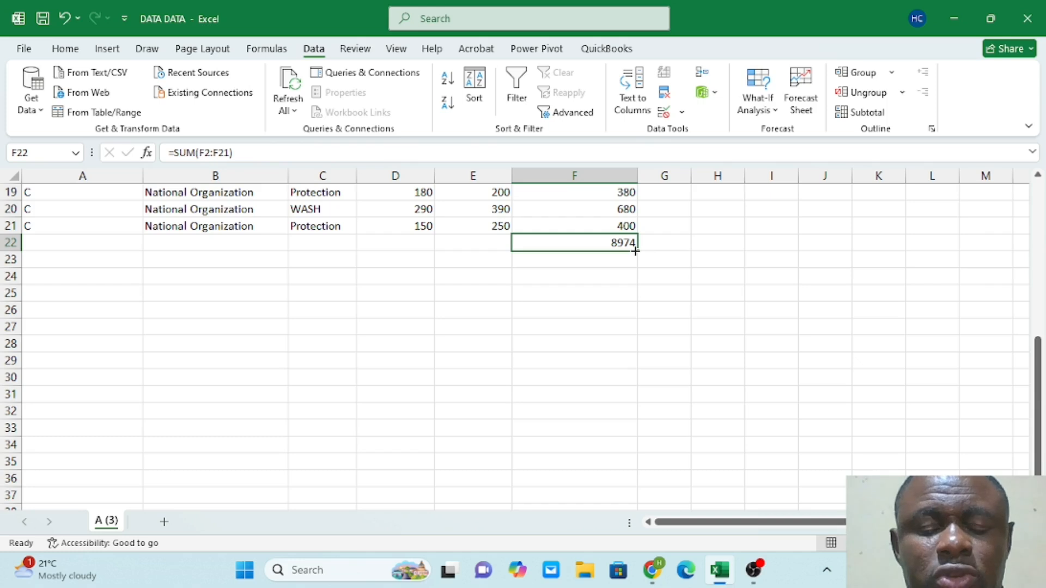
{"action": "left_click_drag", "start_coordinate": [635, 251], "coordinate": [386, 245]}
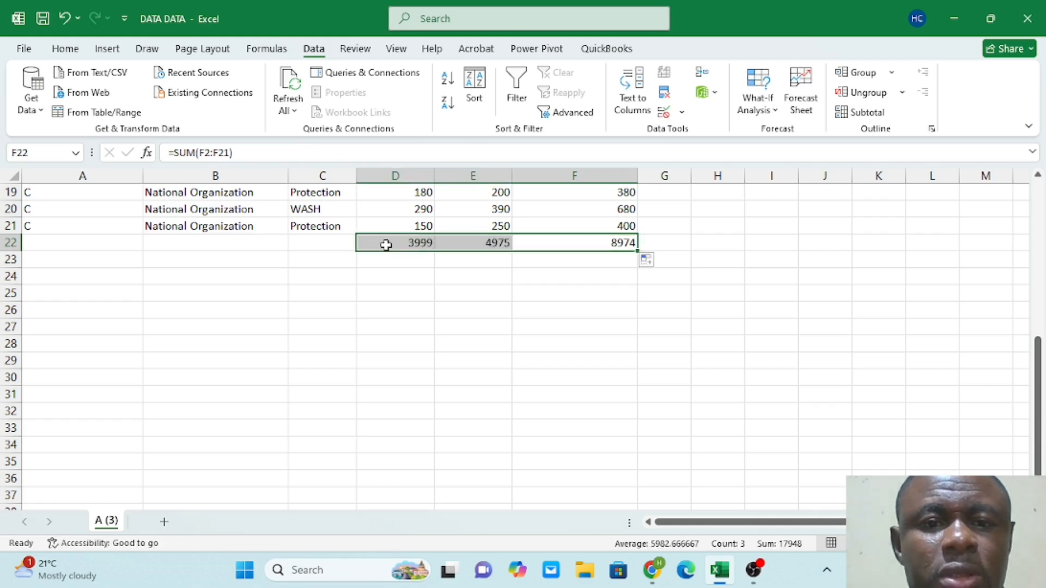
{"action": "left_click", "coordinate": [466, 243]}
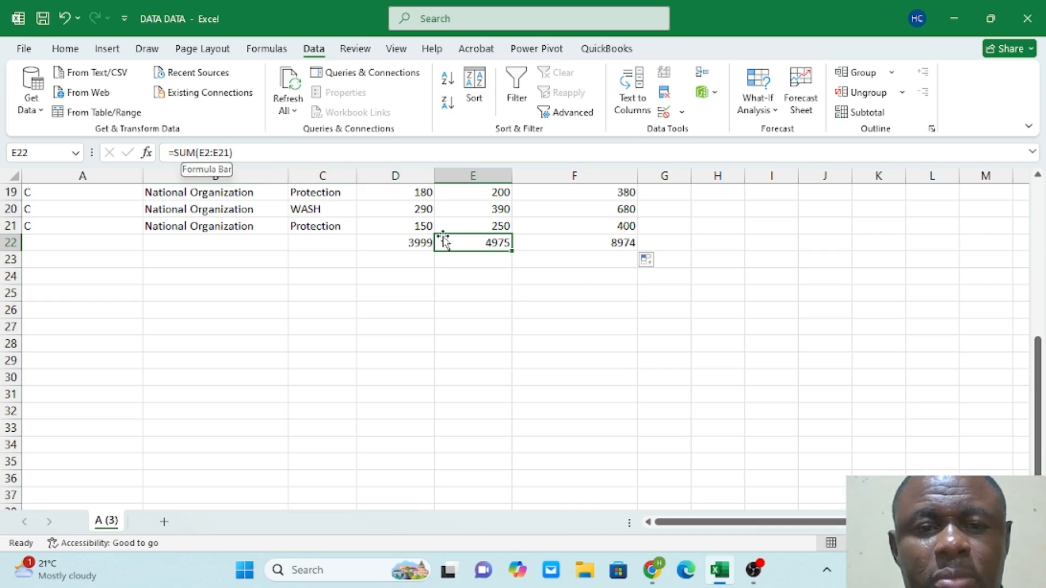
{"action": "left_click", "coordinate": [400, 241]}
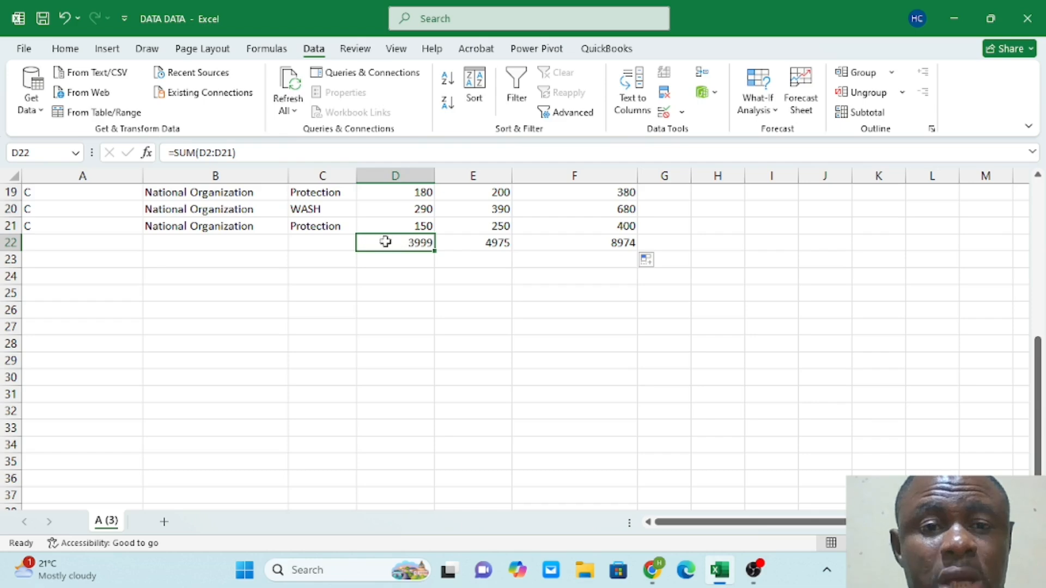
{"action": "left_click", "coordinate": [493, 242]}
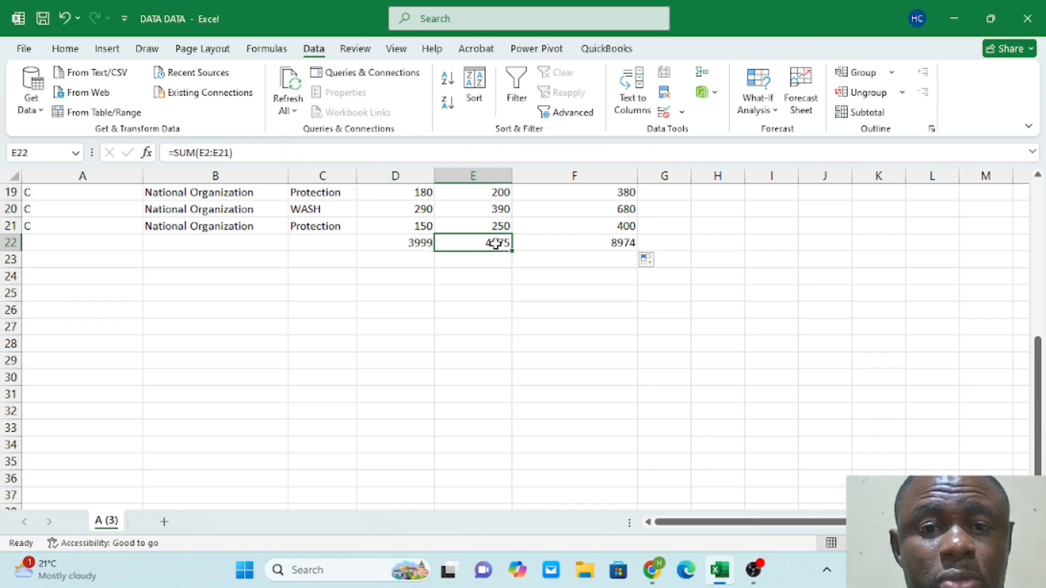
{"action": "left_click", "coordinate": [625, 243]}
Review the records and the boys, girls and total children sums in D22, E22 and F22
{"action": "scroll", "coordinate": [626, 243], "scroll_direction": "up", "scroll_amount": 5}
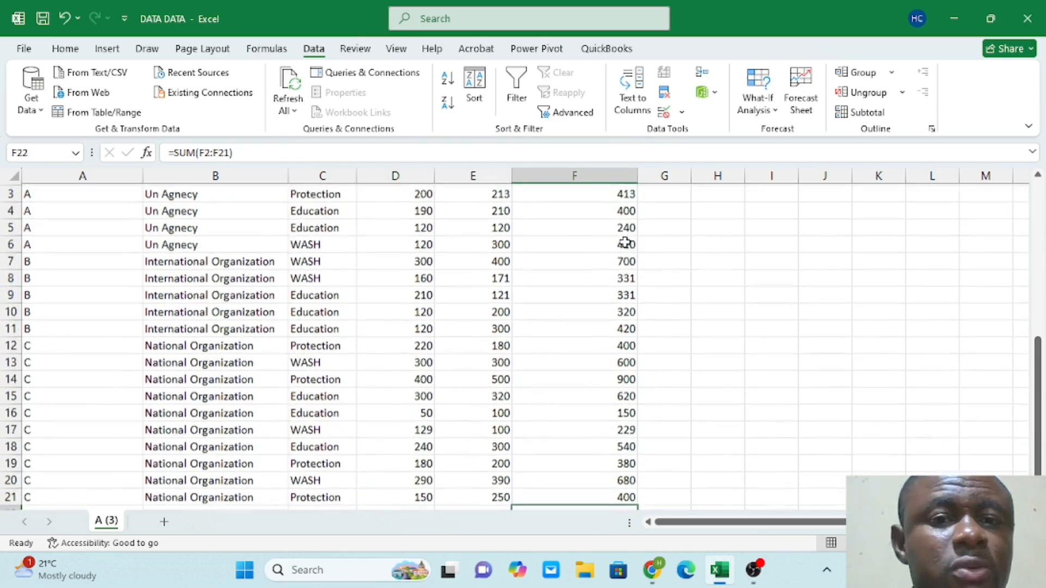
{"action": "scroll", "coordinate": [625, 243], "scroll_direction": "up", "scroll_amount": 1}
{"action": "scroll", "coordinate": [435, 298], "scroll_direction": "down", "scroll_amount": 7}
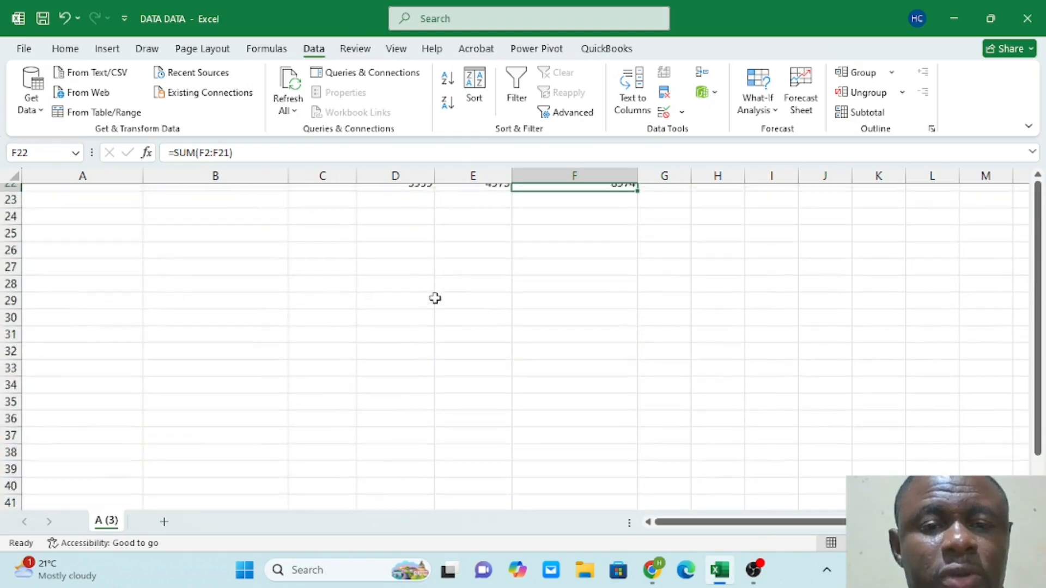
{"action": "scroll", "coordinate": [435, 298], "scroll_direction": "up", "scroll_amount": 2}
{"action": "left_click", "coordinate": [409, 278]}
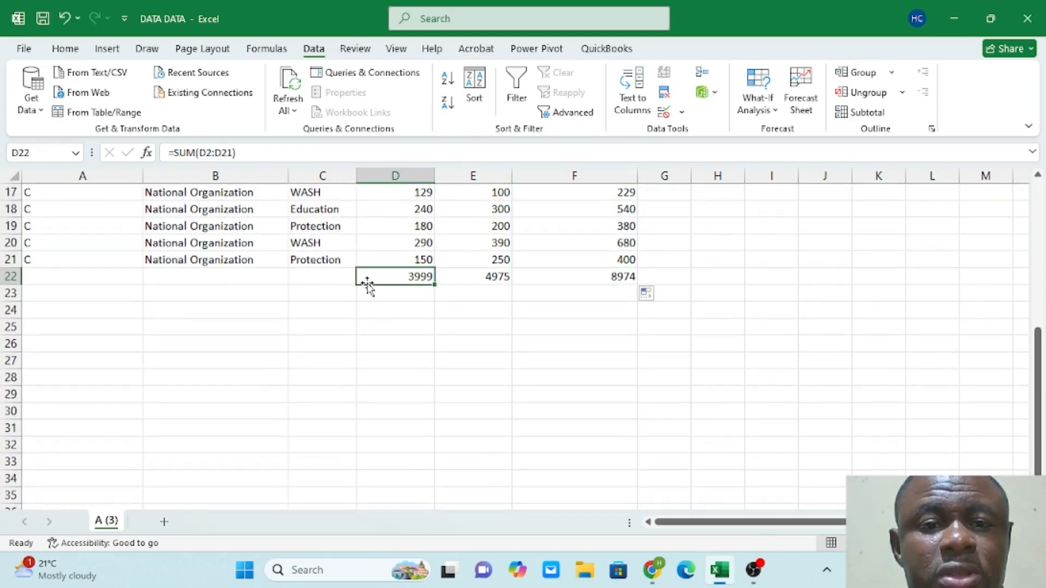
{"action": "left_click", "coordinate": [472, 278]}
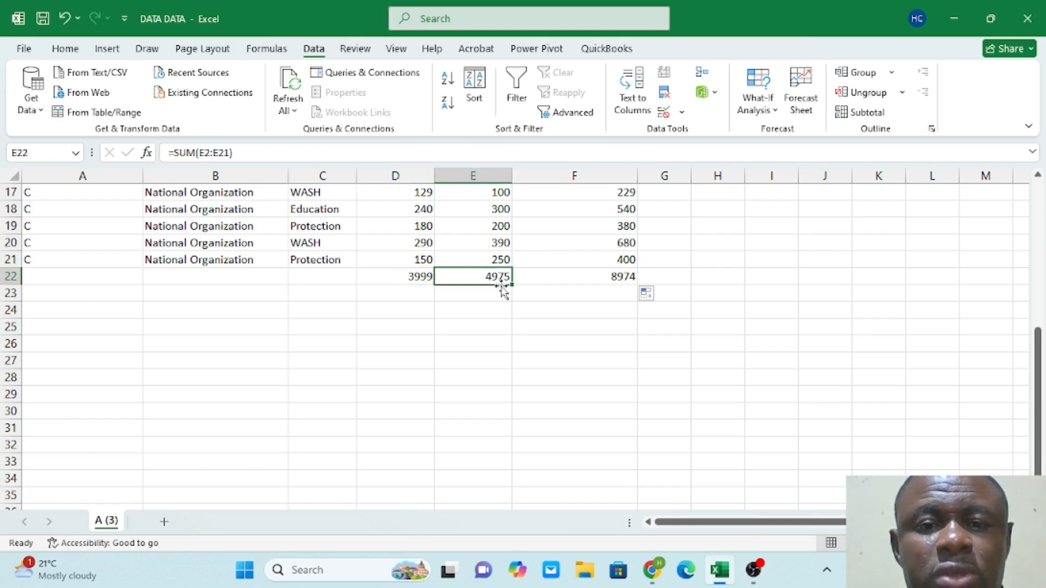
{"action": "left_click", "coordinate": [584, 275]}
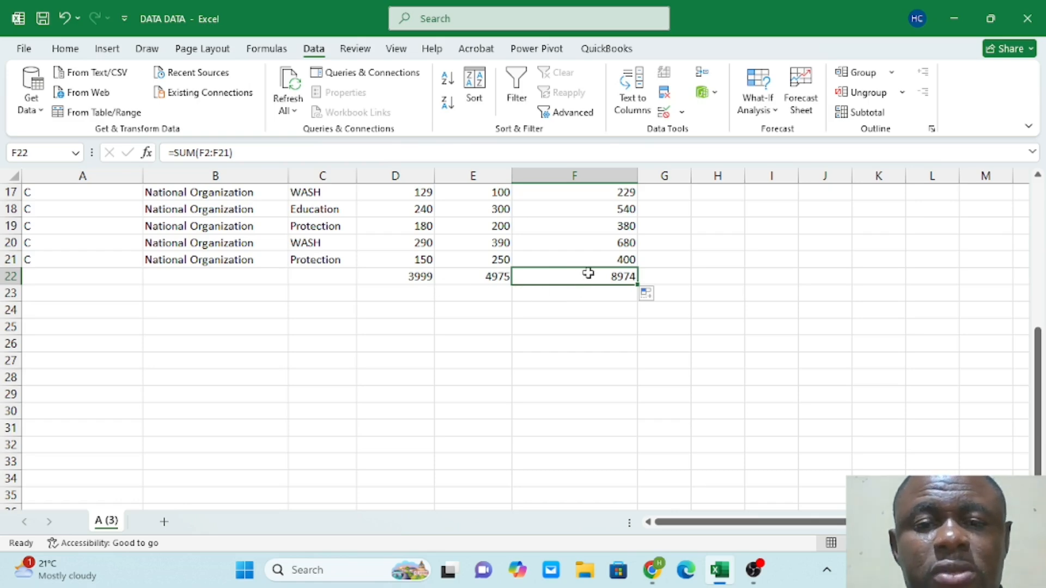
{"action": "scroll", "coordinate": [588, 274], "scroll_direction": "up", "scroll_amount": 5}
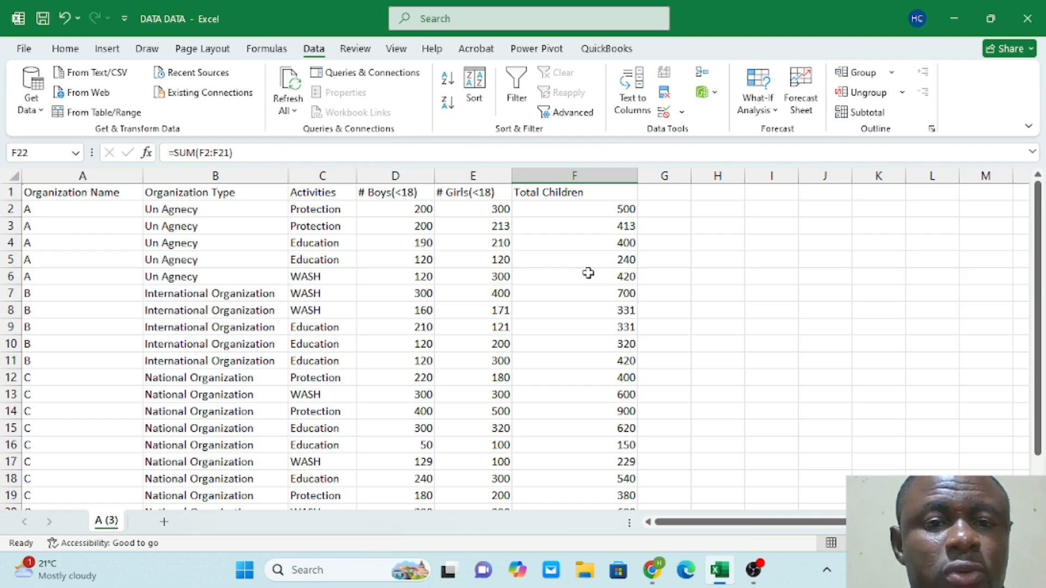
{"action": "scroll", "coordinate": [588, 274], "scroll_direction": "down", "scroll_amount": 2}
{"action": "scroll", "coordinate": [590, 259], "scroll_direction": "up", "scroll_amount": 2}
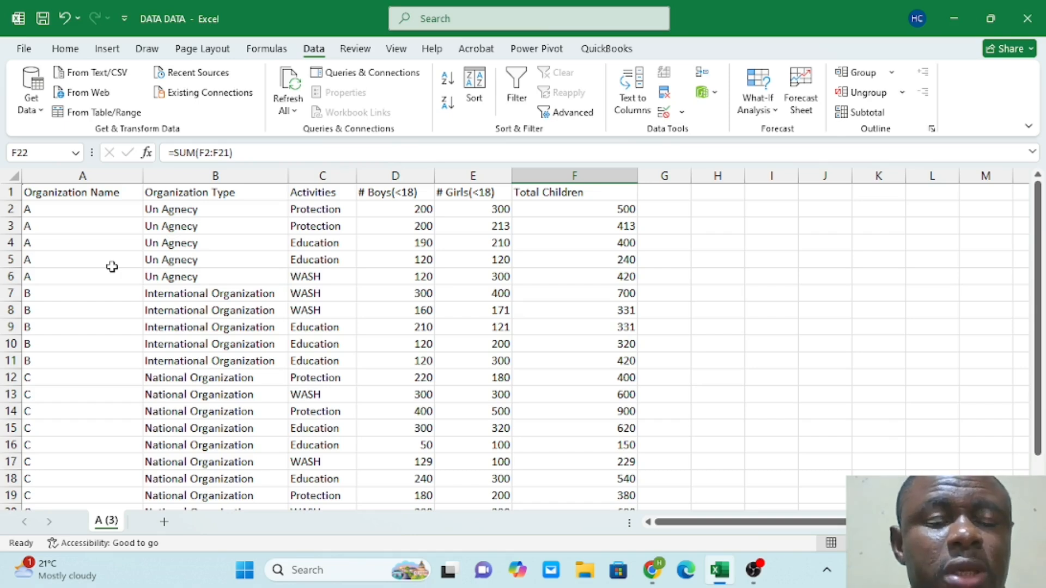
{"action": "left_click", "coordinate": [62, 274]}
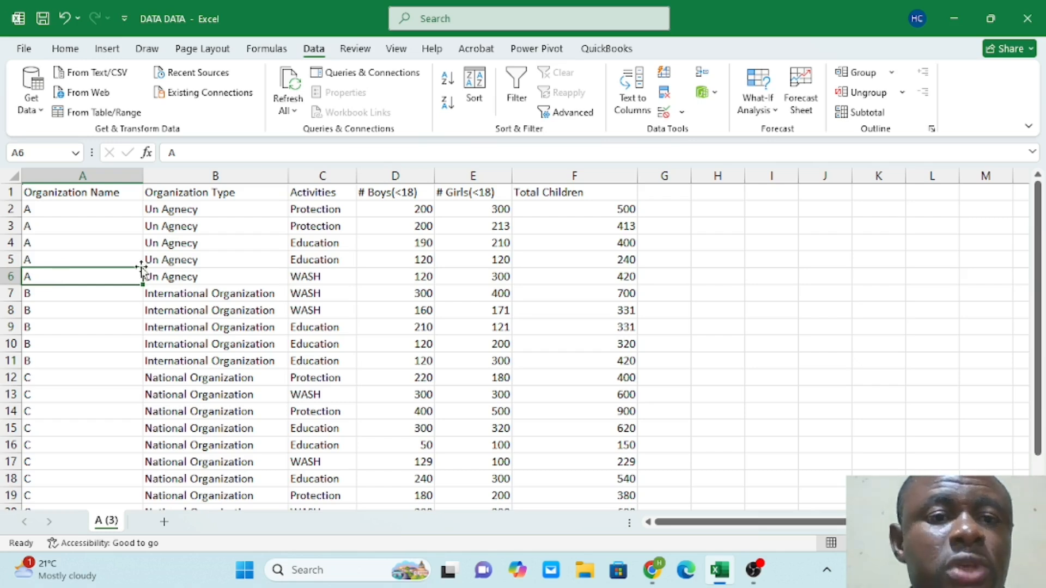
{"action": "left_click", "coordinate": [218, 264]}
{"action": "left_click", "coordinate": [386, 296]}
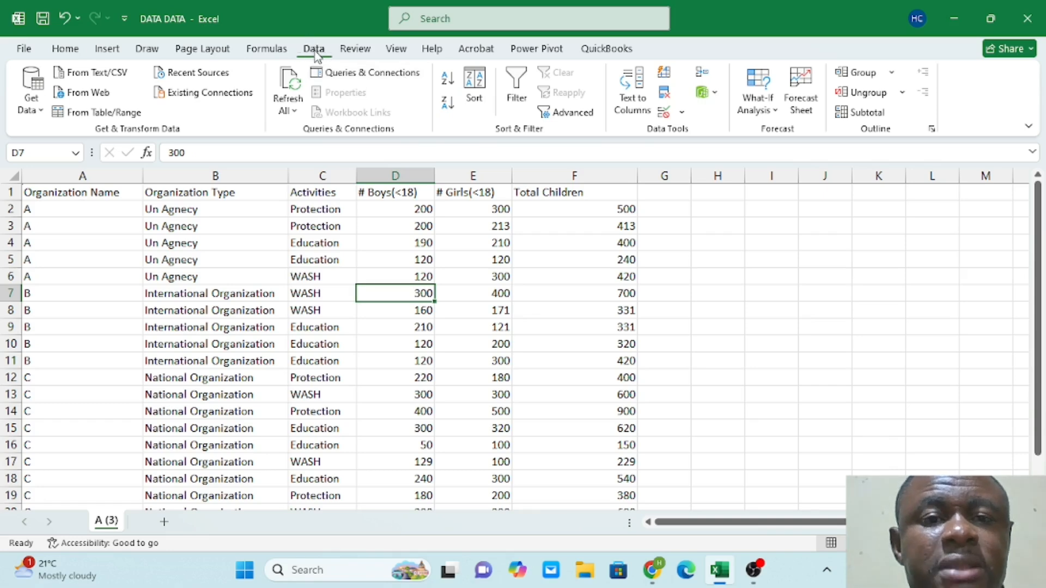
{"action": "left_click", "coordinate": [65, 49]}
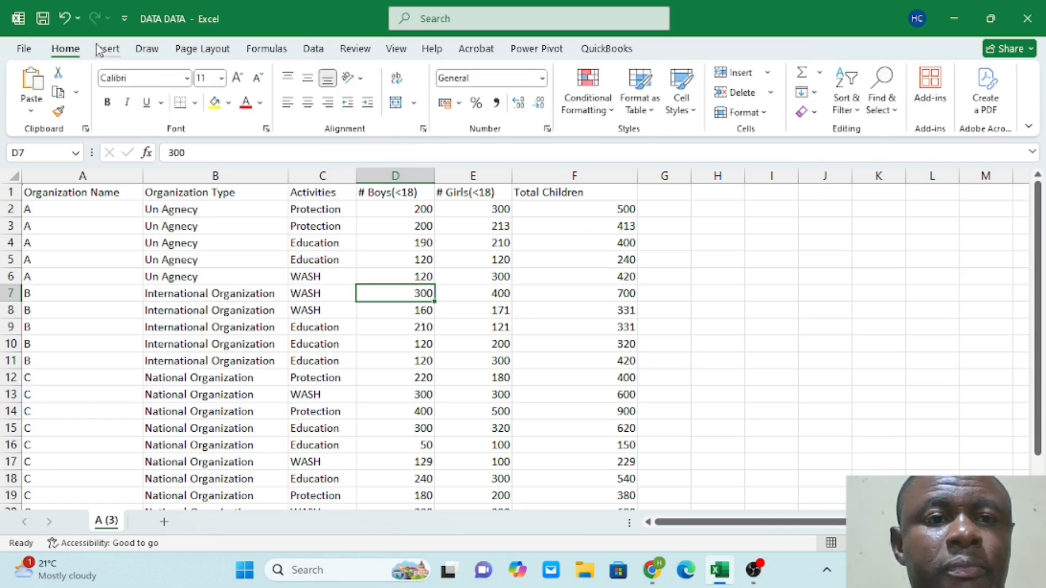
{"action": "left_click", "coordinate": [105, 49]}
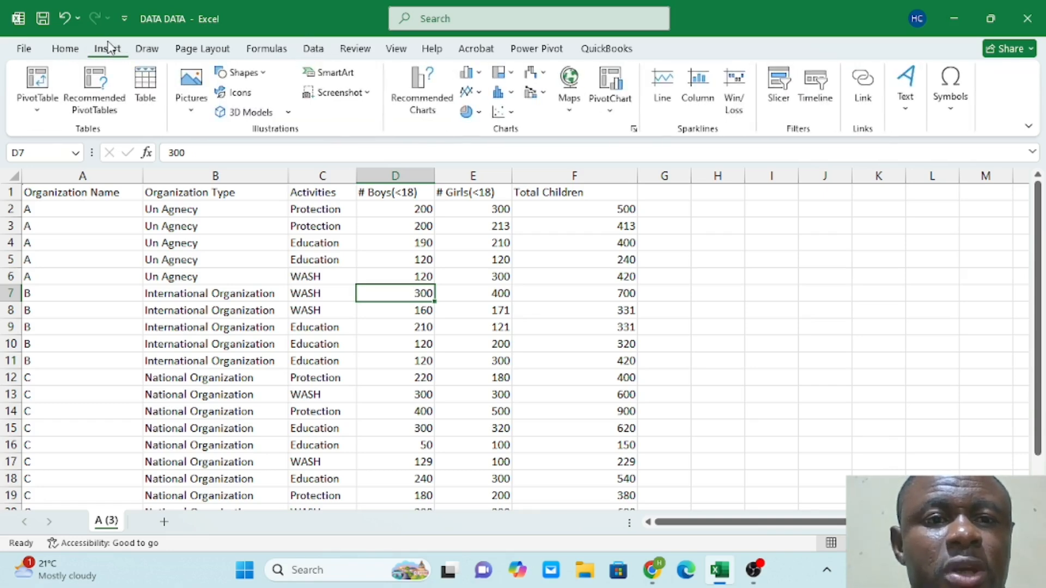
{"action": "left_click", "coordinate": [314, 50]}
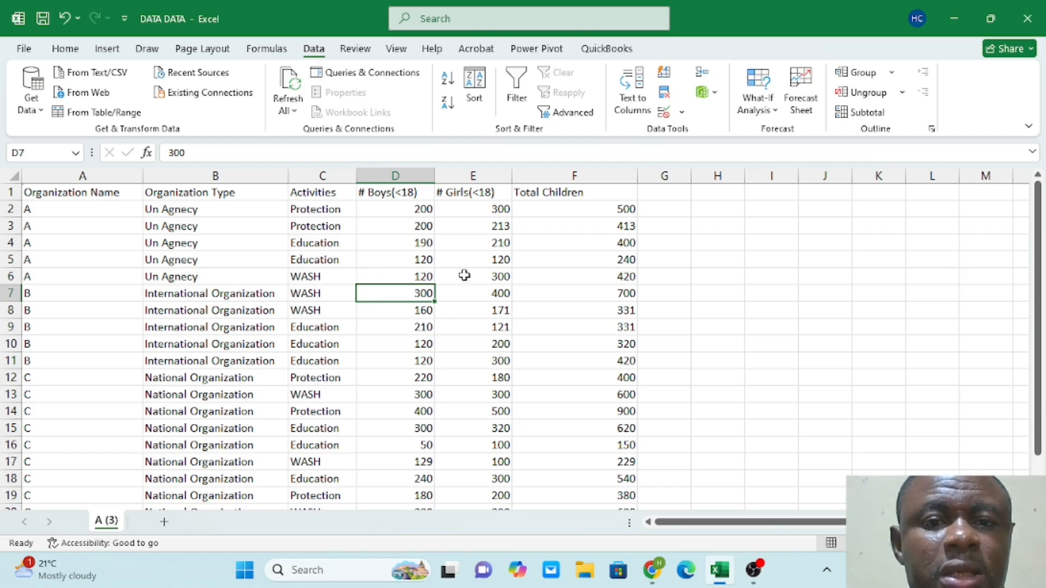
{"action": "left_click", "coordinate": [567, 295]}
{"action": "left_click", "coordinate": [361, 274]}
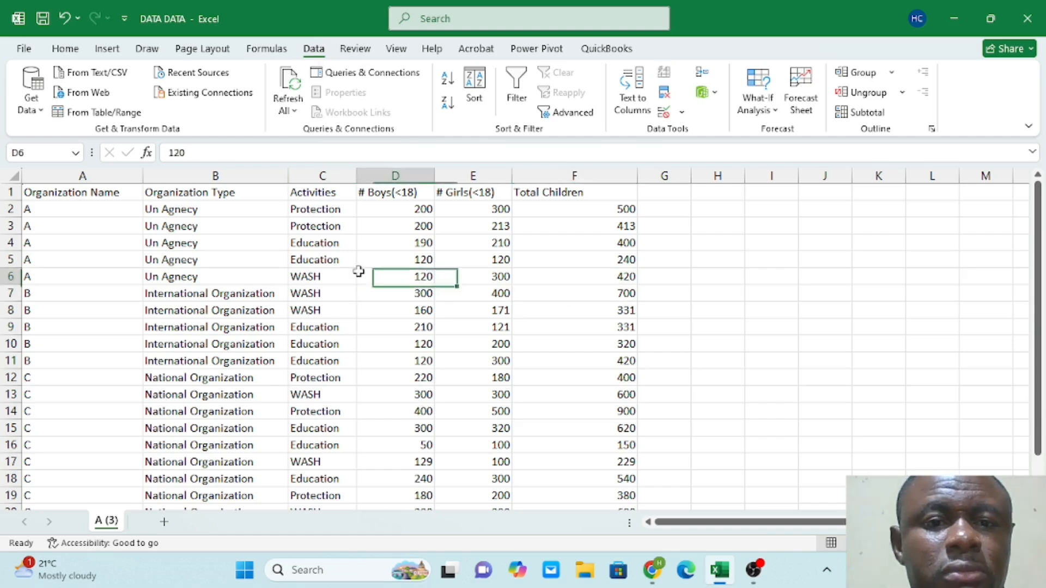
{"action": "left_click", "coordinate": [188, 246]}
{"action": "left_click", "coordinate": [806, 281]}
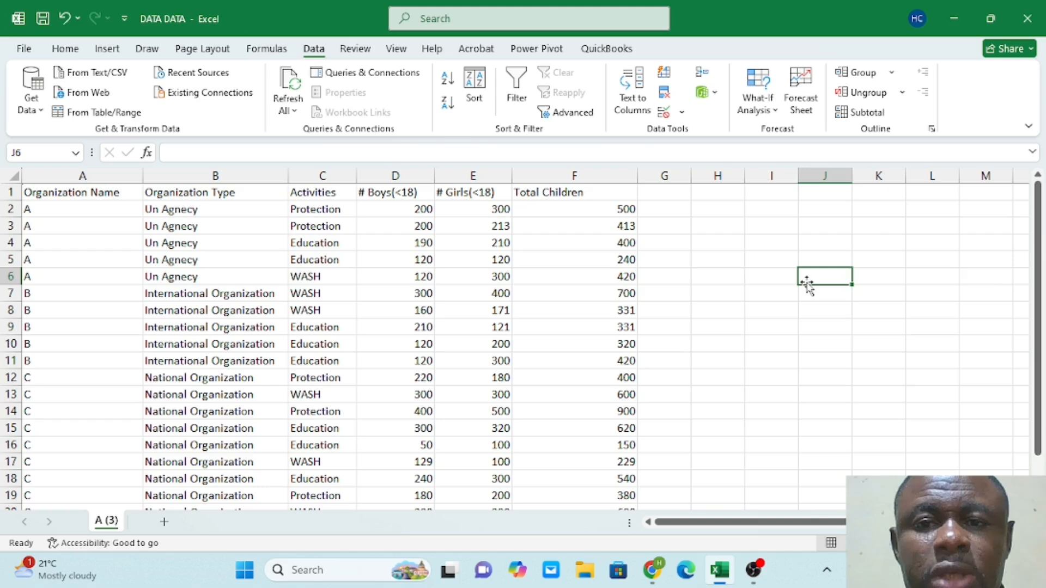
{"action": "left_click", "coordinate": [541, 282]}
{"action": "left_click", "coordinate": [242, 273]}
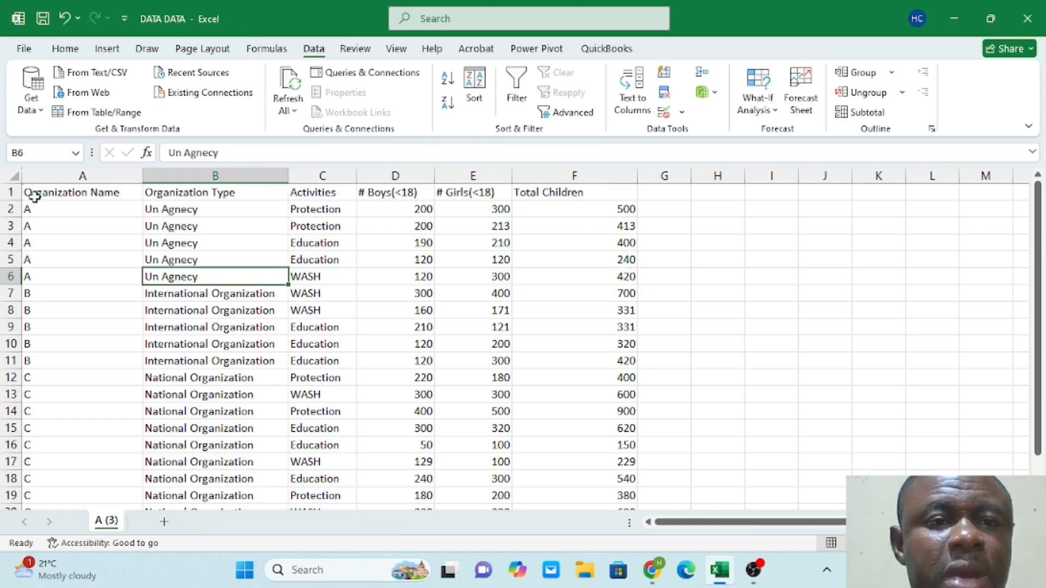
{"action": "left_click", "coordinate": [58, 172]}
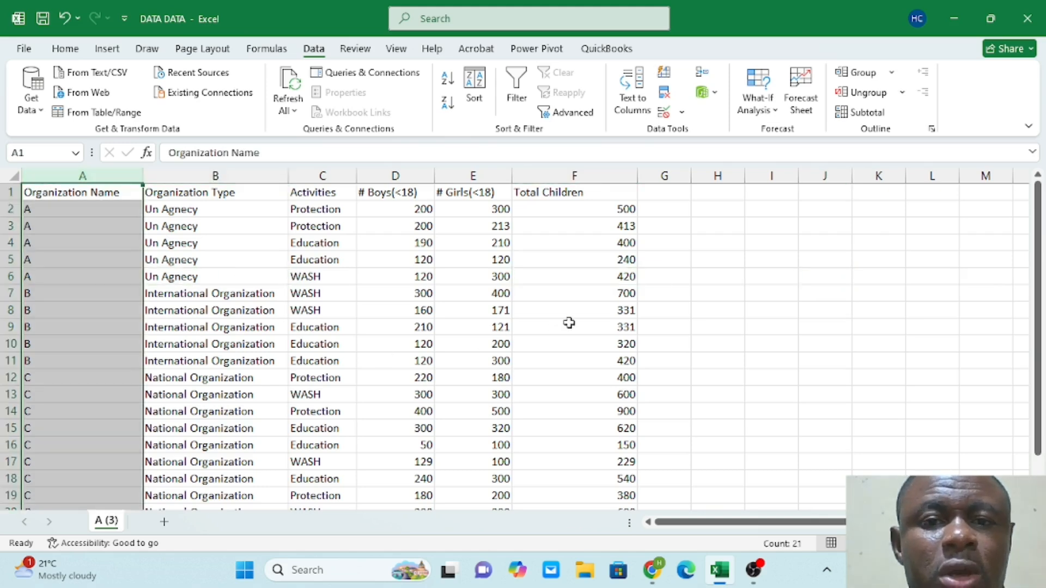
{"action": "left_click", "coordinate": [594, 174]}
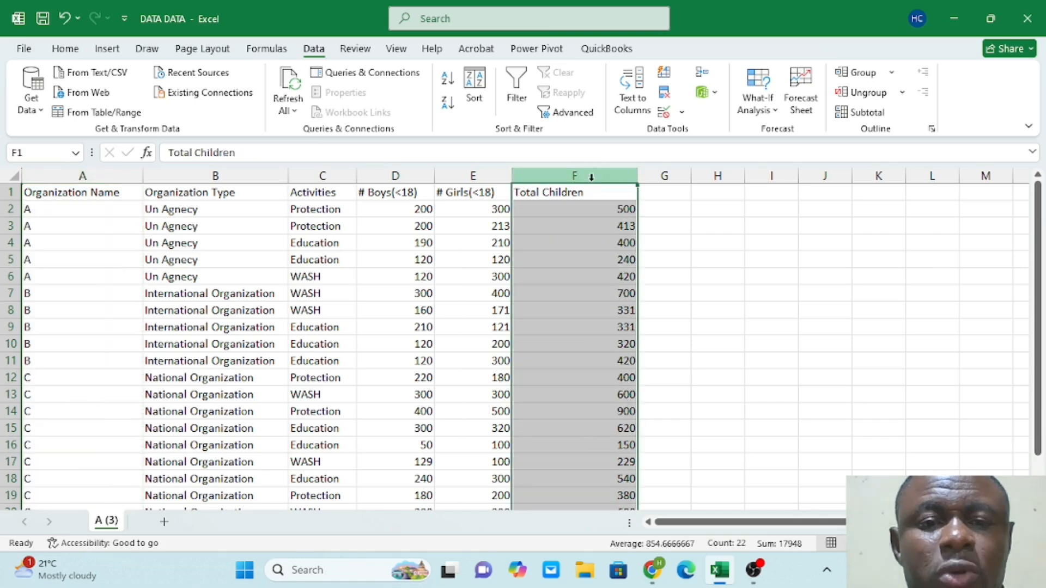
Turn on filtering for the header row of the children data, from Organization Name to Total Children
{"action": "left_click", "coordinate": [460, 261]}
{"action": "left_click", "coordinate": [374, 281]}
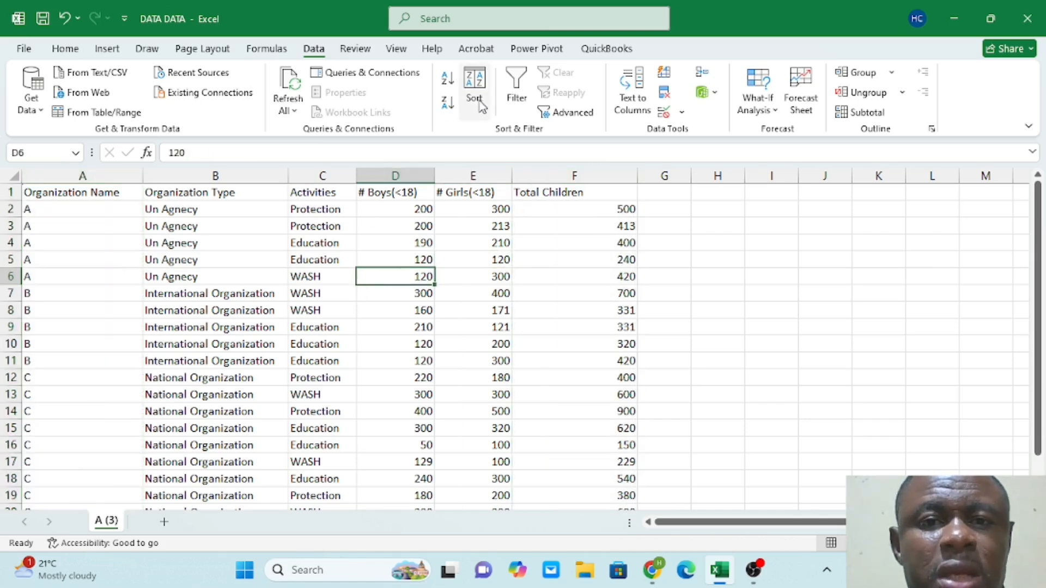
{"action": "left_click", "coordinate": [522, 83]}
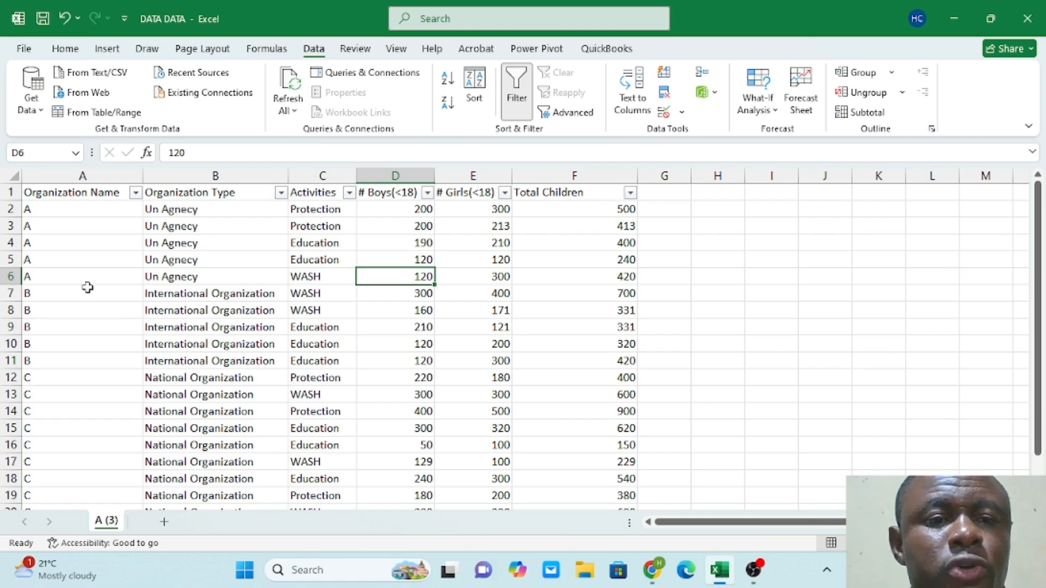
{"action": "left_click", "coordinate": [102, 176]}
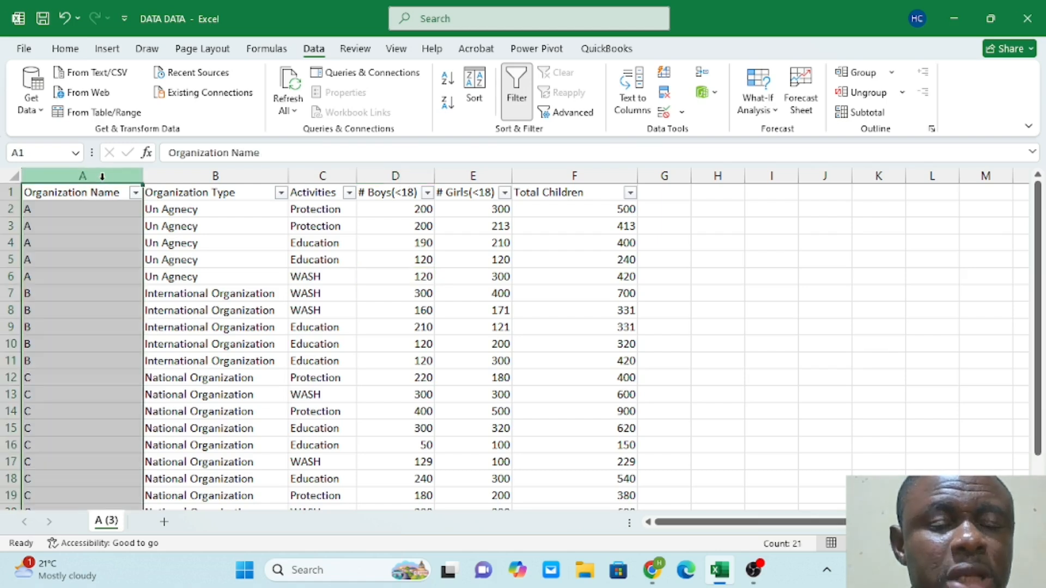
{"action": "left_click", "coordinate": [90, 259]}
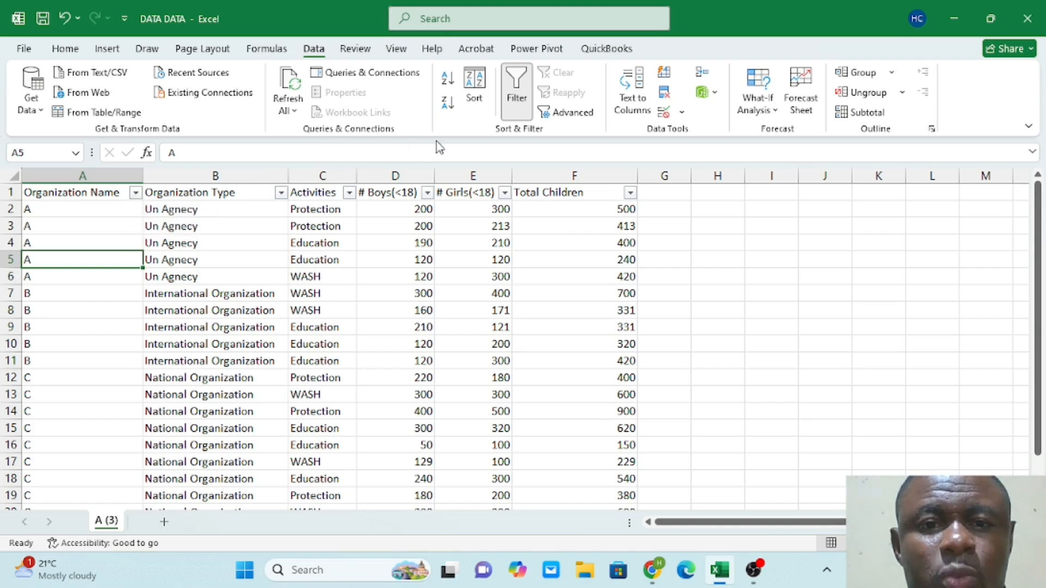
{"action": "left_click", "coordinate": [513, 106]}
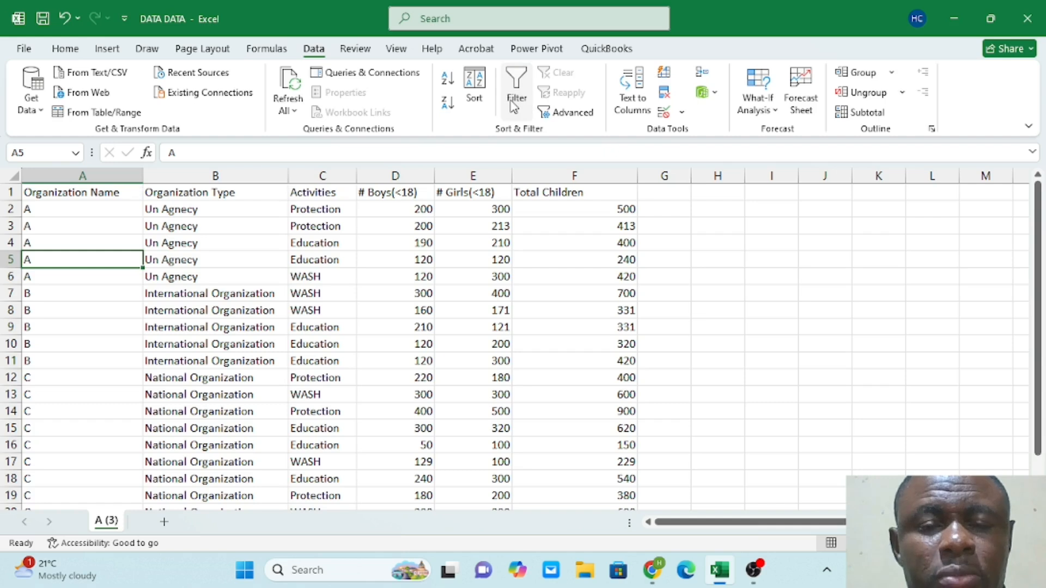
{"action": "left_click", "coordinate": [514, 107]}
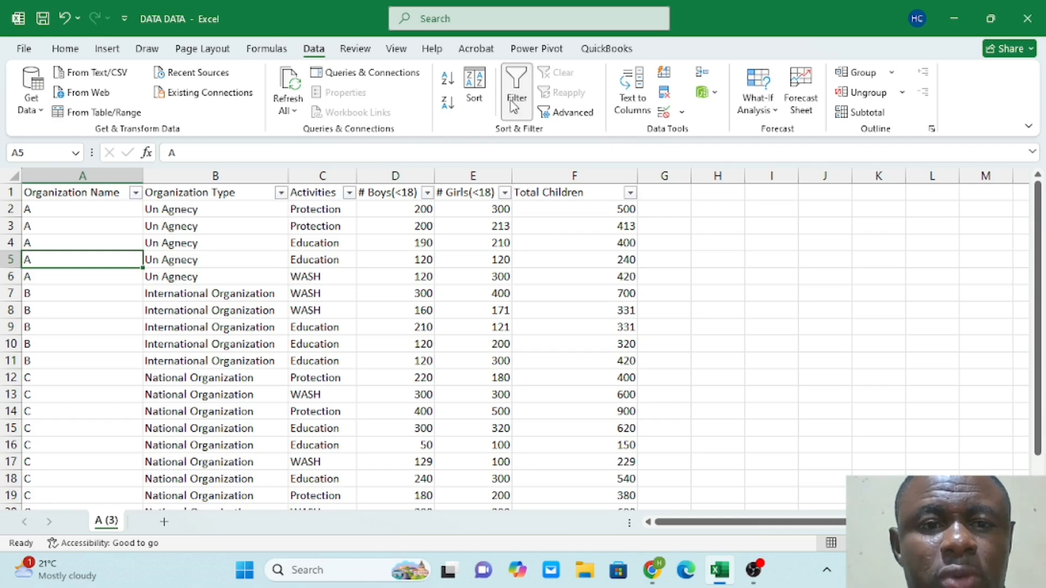
Filter the Organization Name column to show only organization A
{"action": "left_click", "coordinate": [135, 193]}
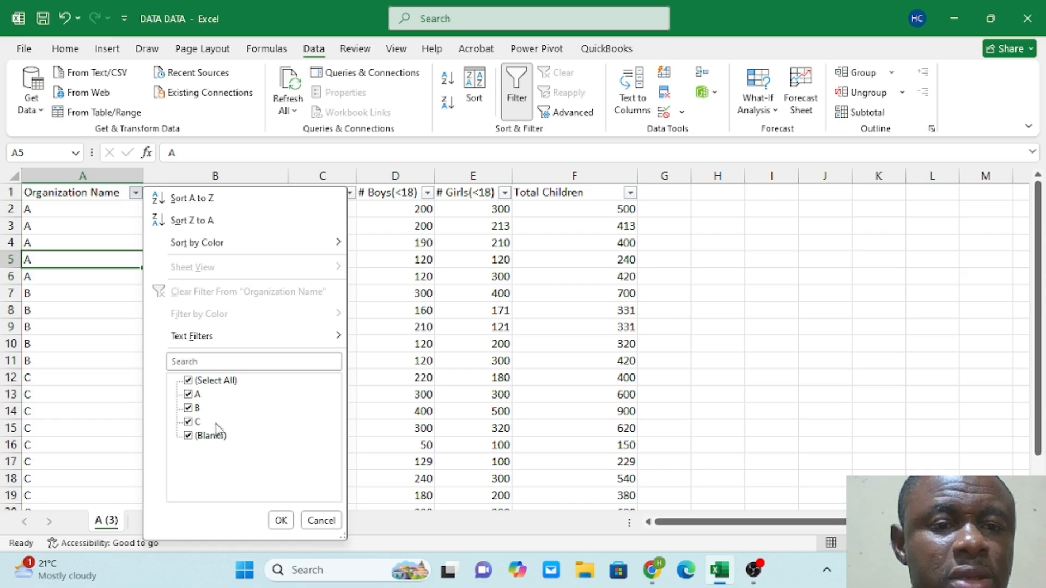
{"action": "left_click", "coordinate": [188, 381]}
{"action": "left_click", "coordinate": [188, 394]}
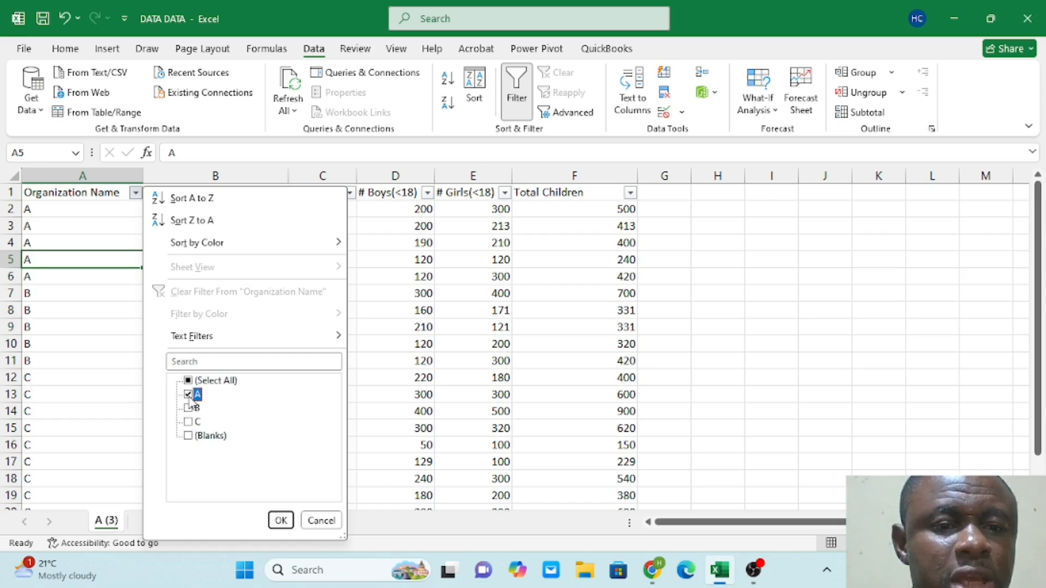
{"action": "left_click", "coordinate": [280, 521]}
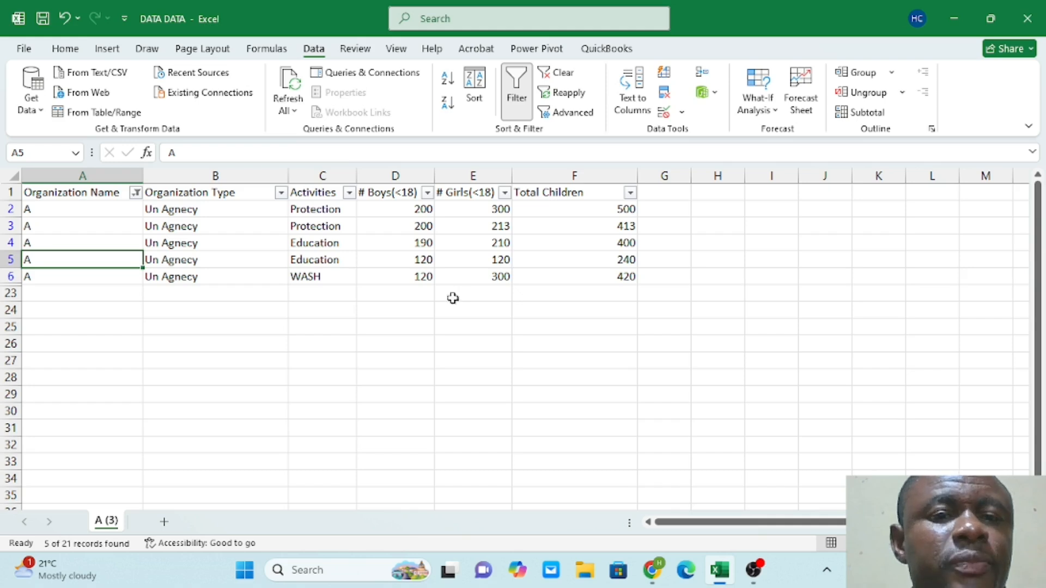
Filter the Activities column to show only WASH within organization A and check the record's boys and girls figures
{"action": "left_click", "coordinate": [330, 174]}
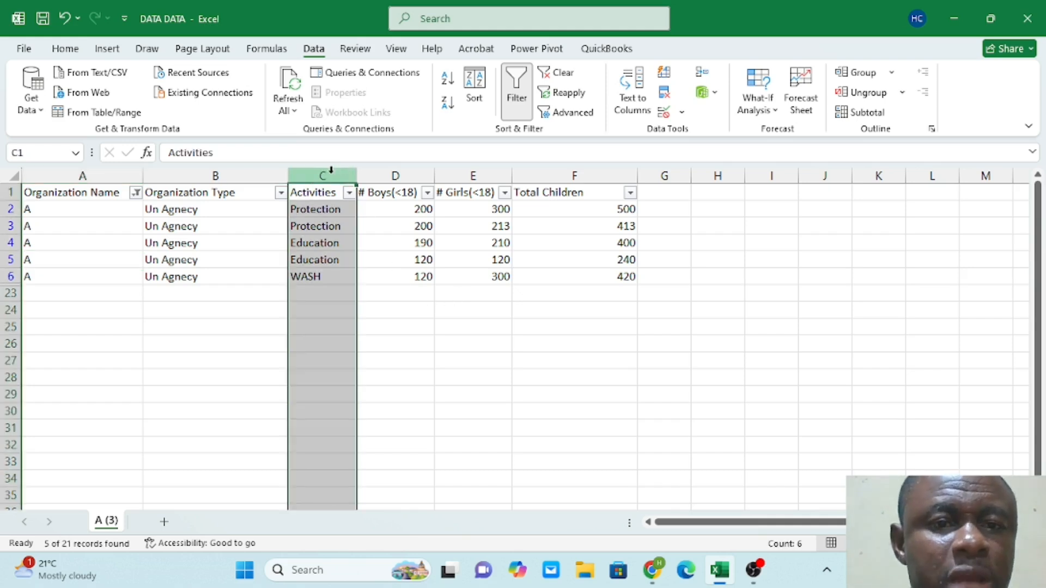
{"action": "left_click", "coordinate": [350, 195]}
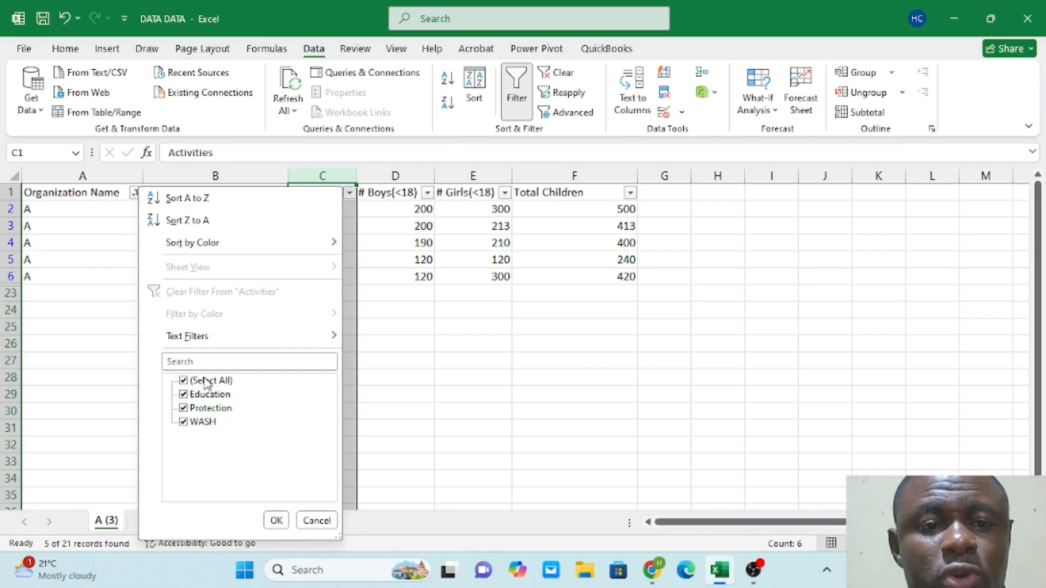
{"action": "left_click", "coordinate": [184, 381]}
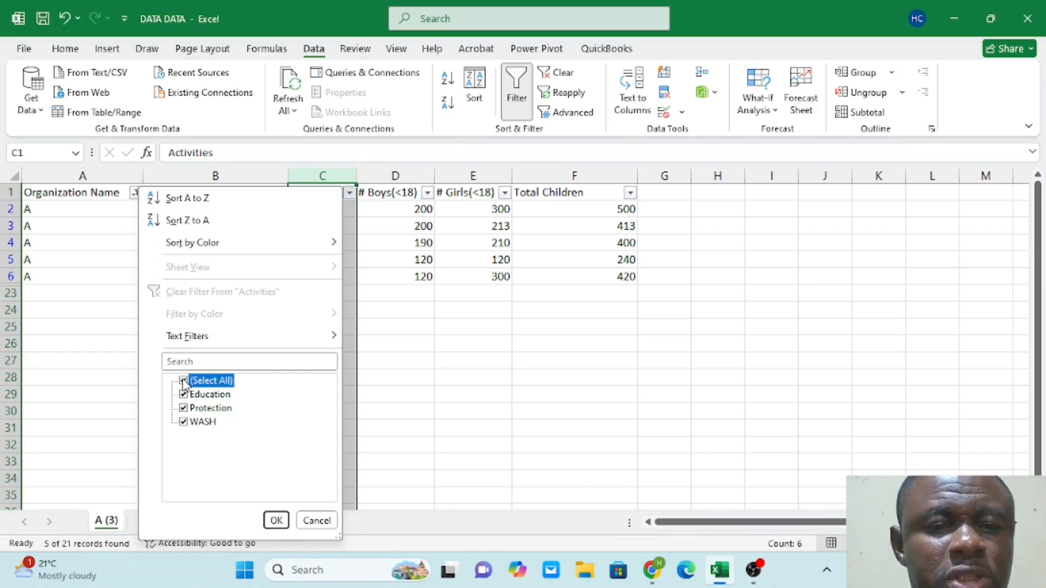
{"action": "left_click", "coordinate": [184, 423]}
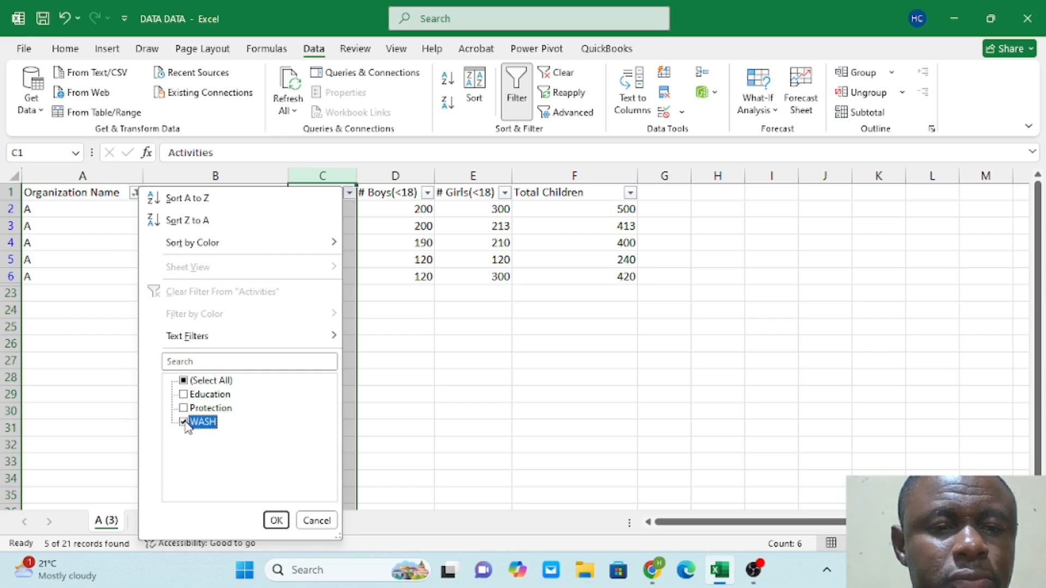
{"action": "left_click", "coordinate": [276, 521]}
{"action": "left_click", "coordinate": [410, 247]}
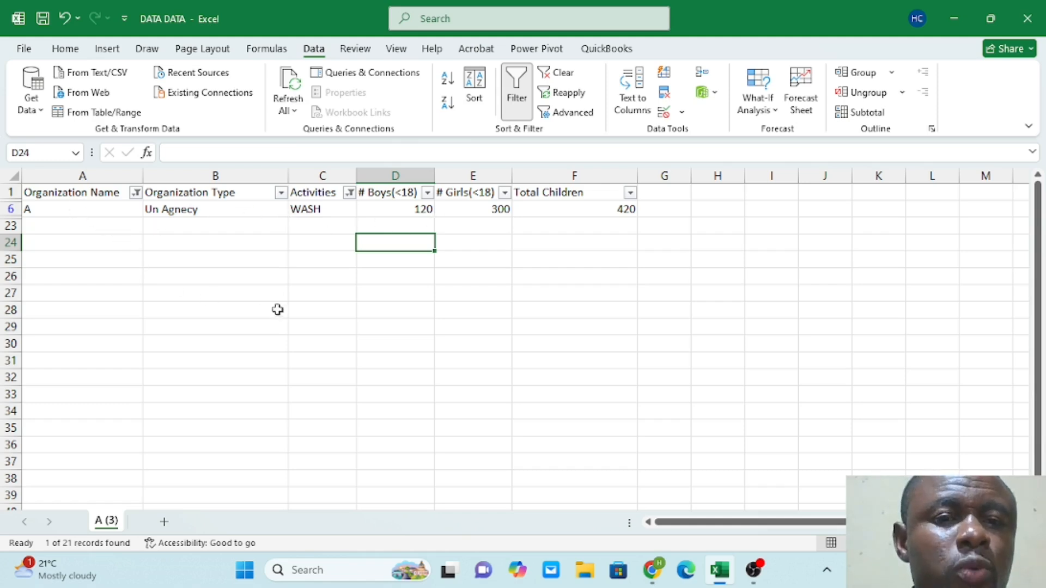
{"action": "left_click", "coordinate": [313, 209]}
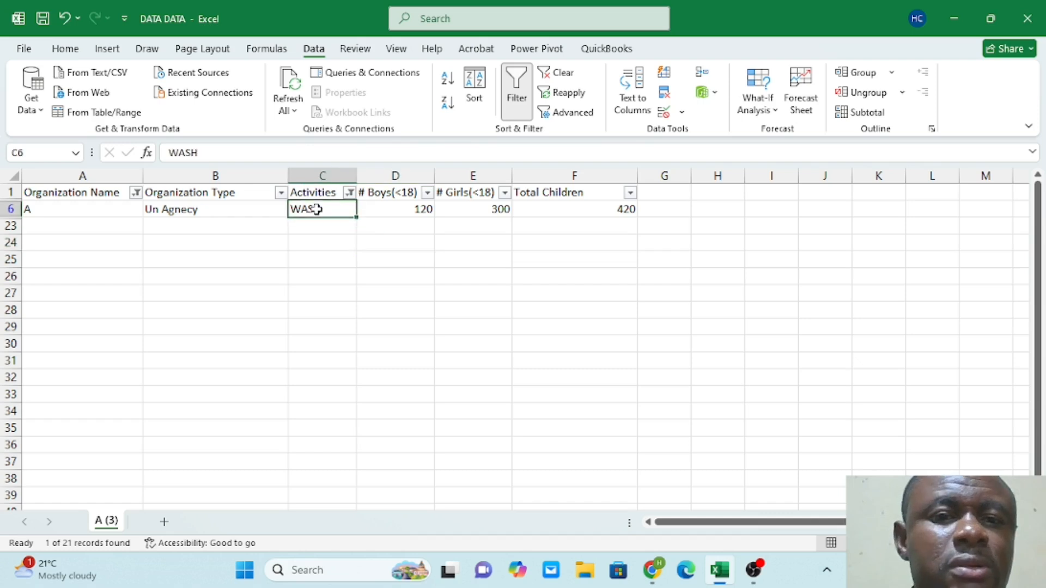
{"action": "left_click", "coordinate": [476, 213]}
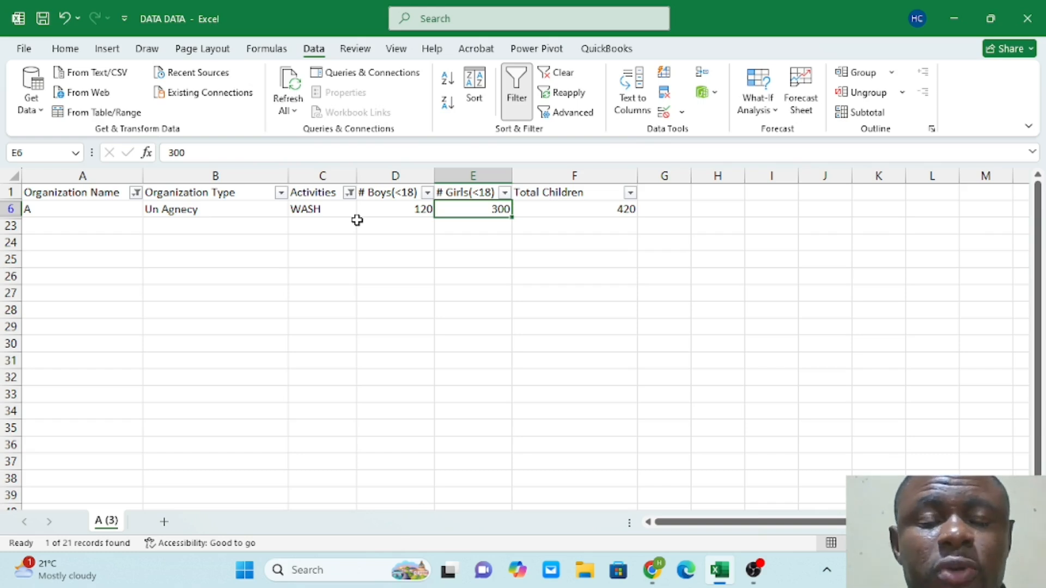
Reset the Activities and Organization Name filters to include all values and look over the full list down to the totals row
{"action": "left_click", "coordinate": [350, 194]}
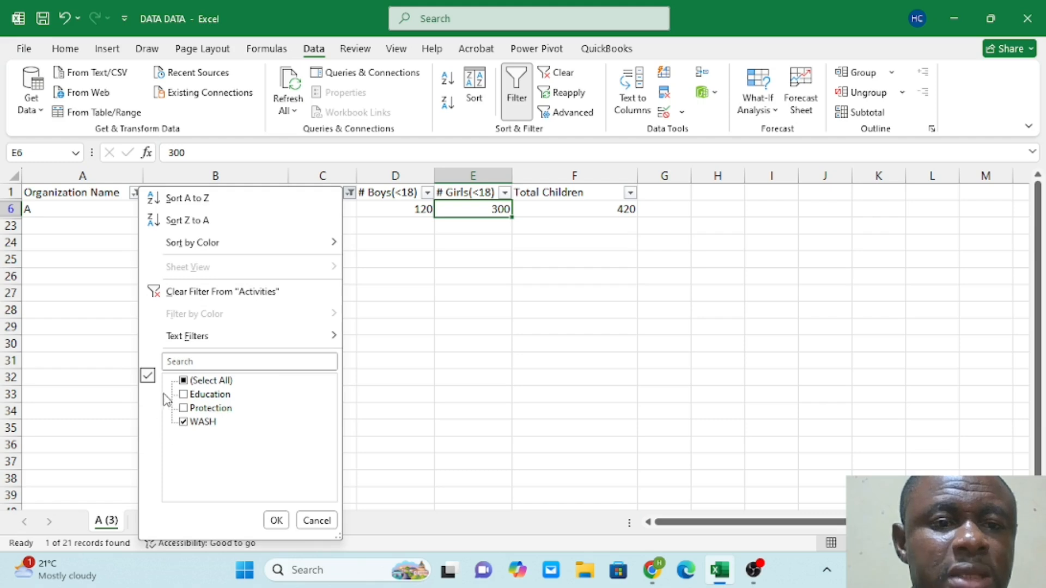
{"action": "left_click", "coordinate": [183, 381]}
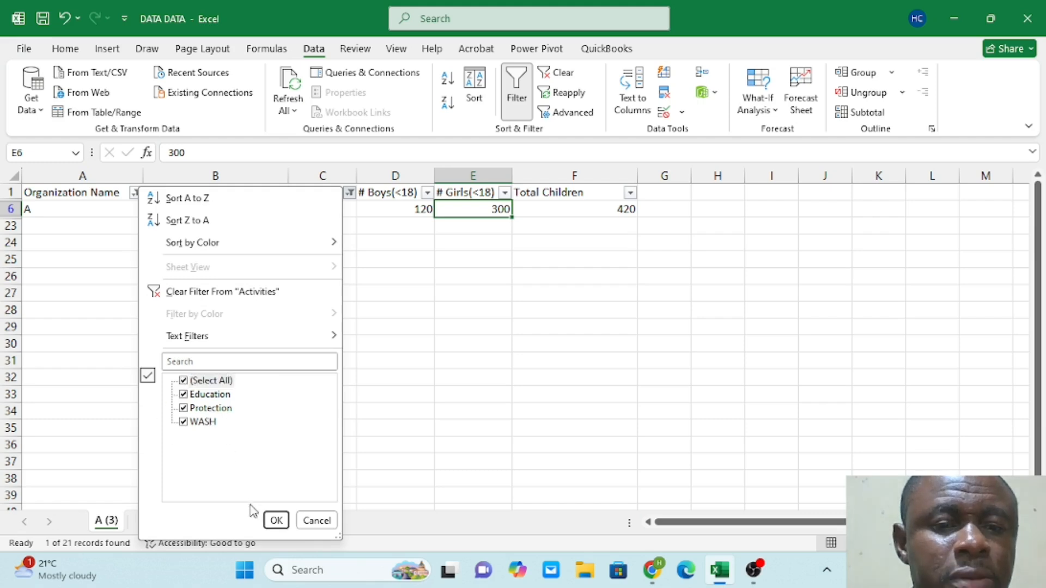
{"action": "left_click", "coordinate": [276, 520]}
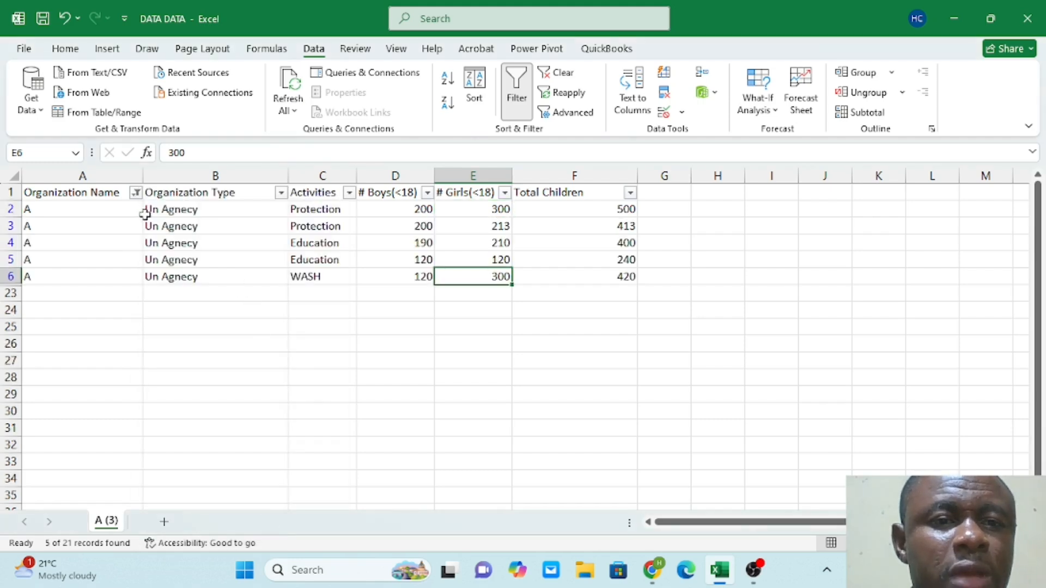
{"action": "left_click", "coordinate": [136, 194]}
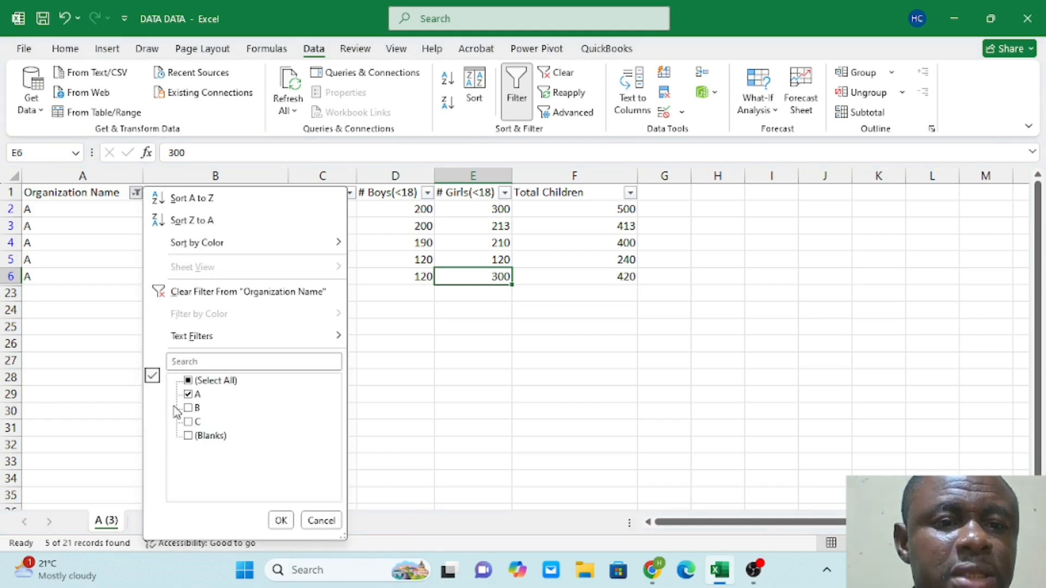
{"action": "left_click", "coordinate": [188, 381]}
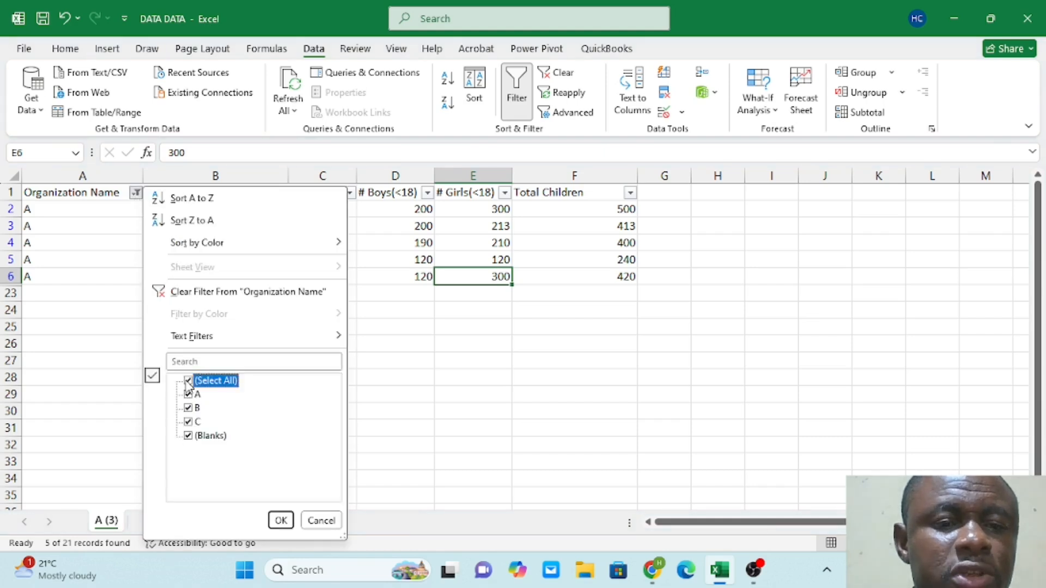
{"action": "left_click", "coordinate": [280, 521]}
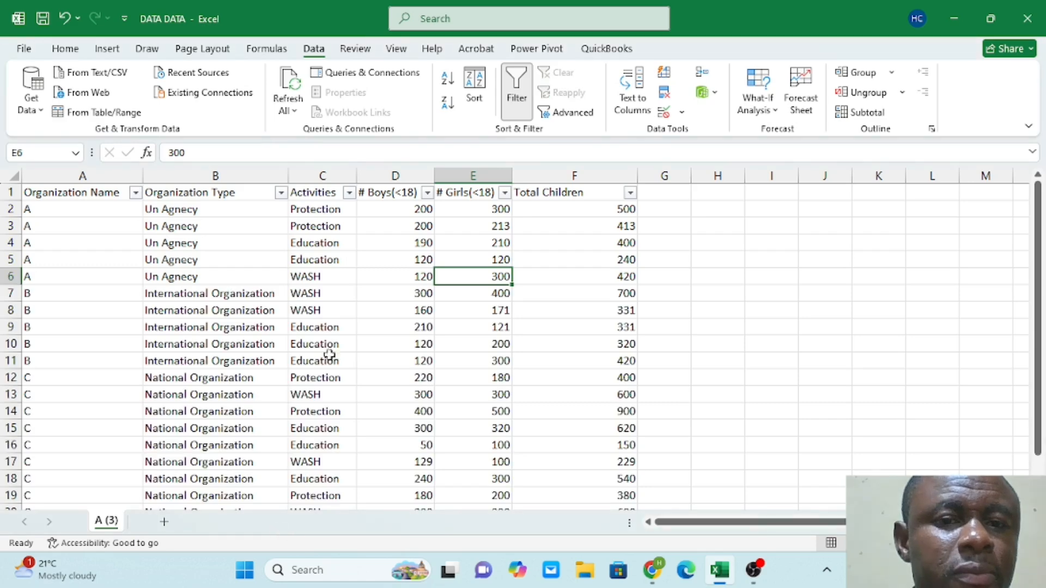
{"action": "scroll", "coordinate": [410, 351], "scroll_direction": "down", "scroll_amount": 2}
{"action": "scroll", "coordinate": [409, 350], "scroll_direction": "down", "scroll_amount": 2}
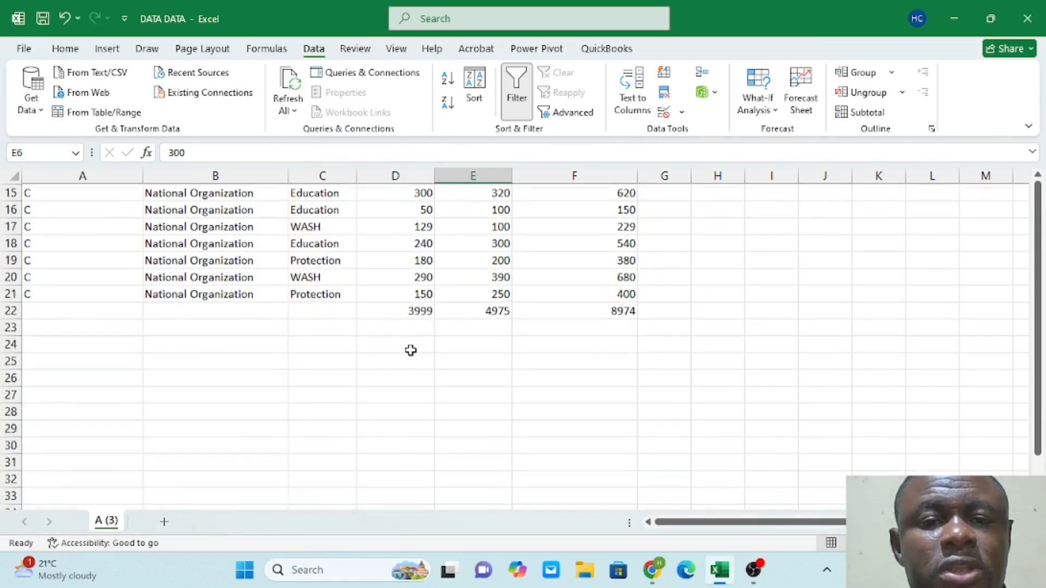
{"action": "scroll", "coordinate": [408, 346], "scroll_direction": "up", "scroll_amount": 5}
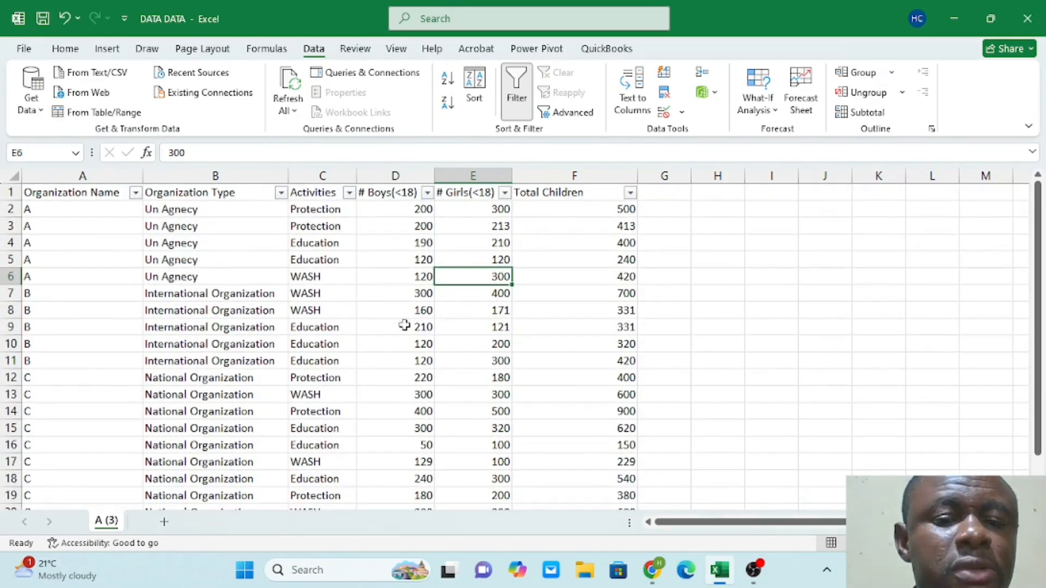
{"action": "scroll", "coordinate": [553, 361], "scroll_direction": "down", "scroll_amount": 2}
{"action": "scroll", "coordinate": [552, 361], "scroll_direction": "up", "scroll_amount": 2}
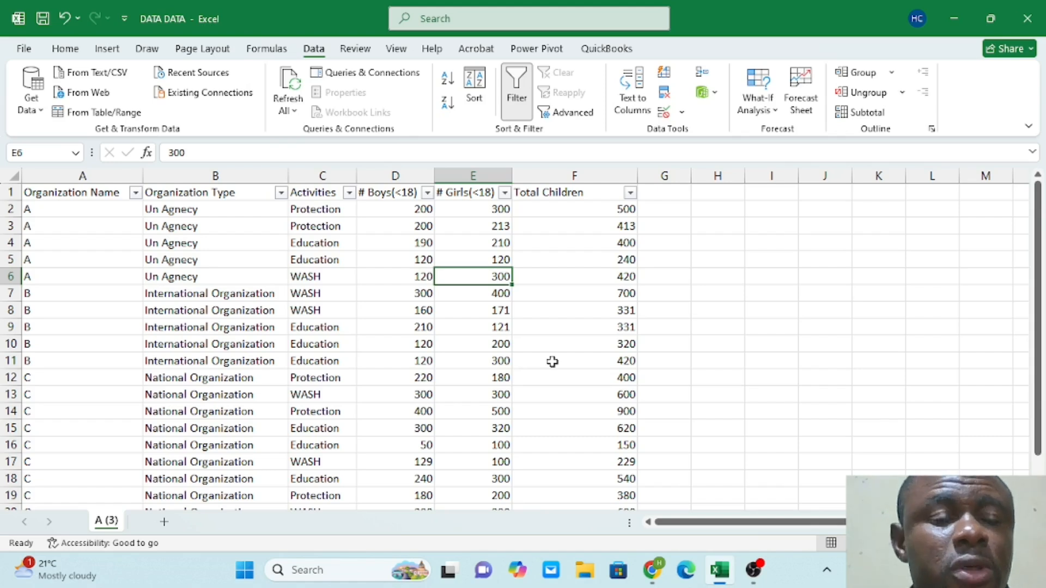
Try the formula =D2/E2 in G2 to divide the first record's boys by its girls
{"action": "left_click", "coordinate": [676, 212]}
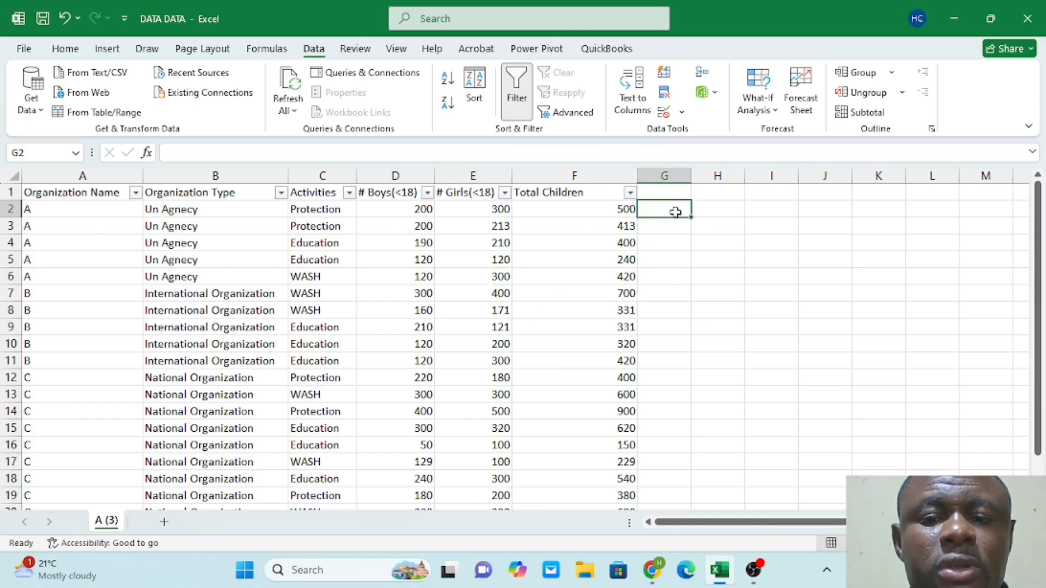
{"action": "type", "text": "="}
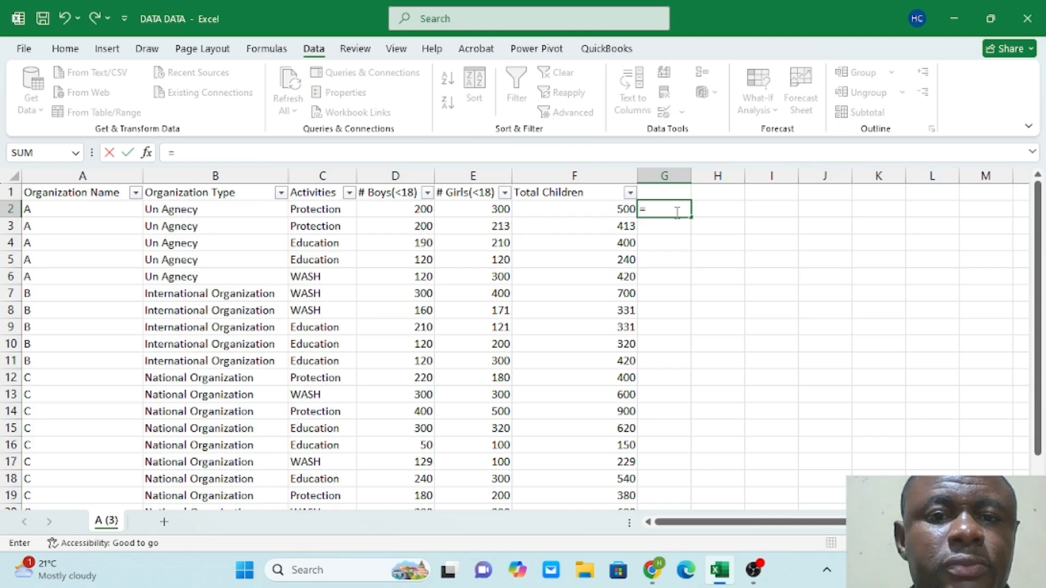
{"action": "left_click", "coordinate": [395, 208]}
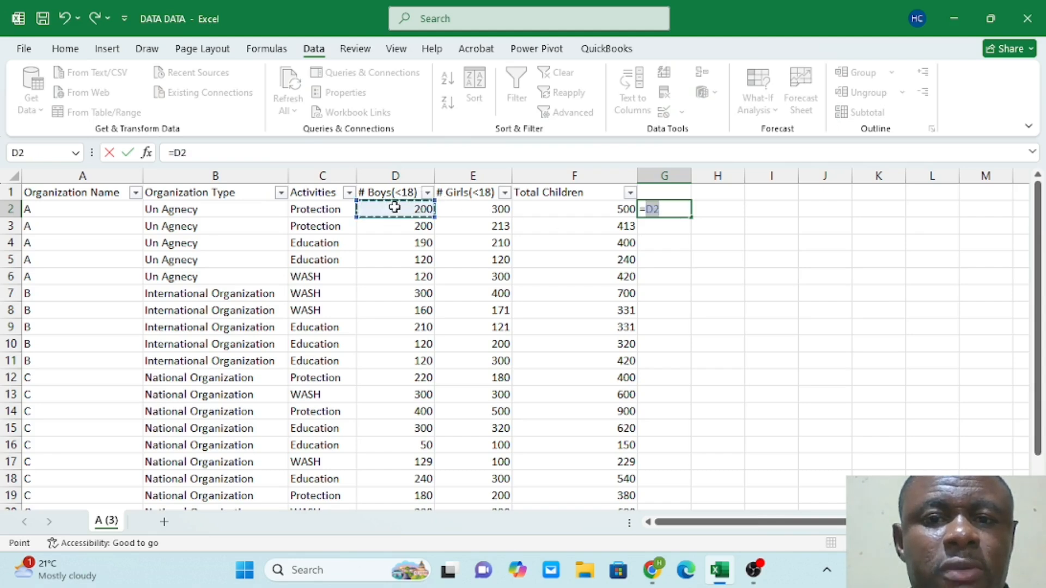
{"action": "type", "text": "/"}
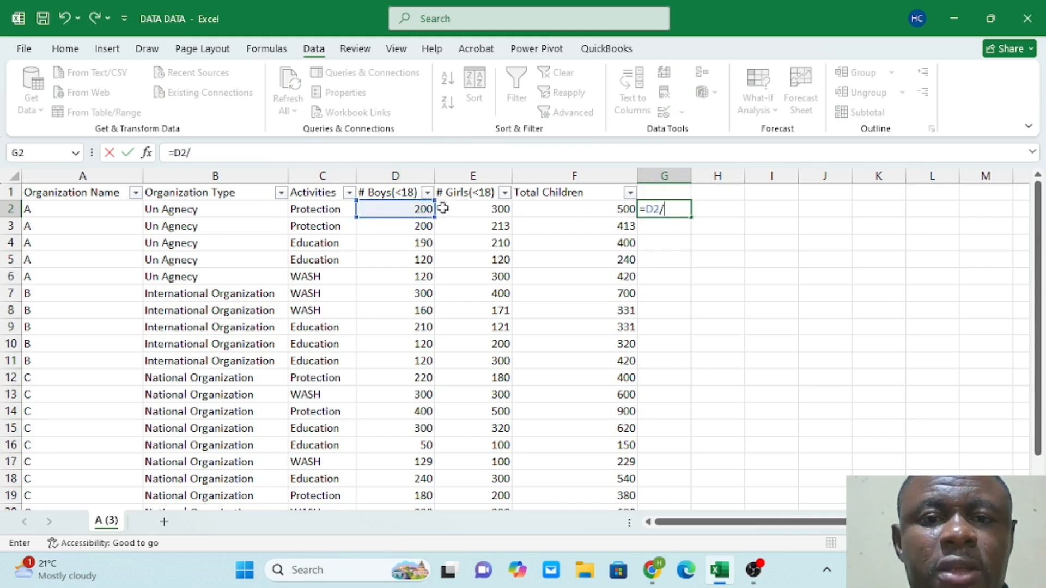
{"action": "left_click", "coordinate": [462, 208]}
{"action": "key", "text": "Tab"}
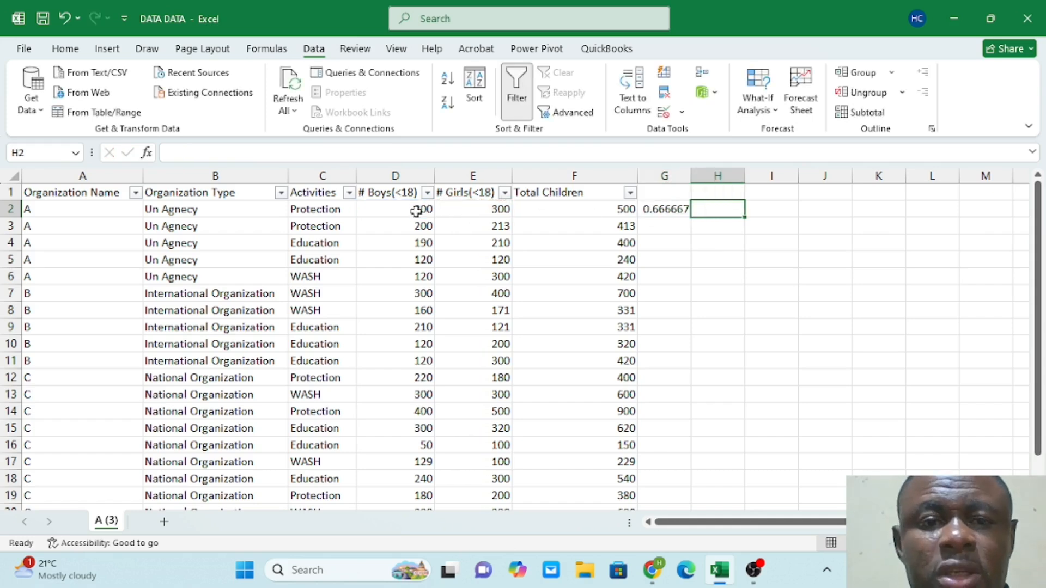
Replace the formula in G2 with =E2-D2 to subtract the first record's boys from its girls
{"action": "left_click", "coordinate": [655, 208]}
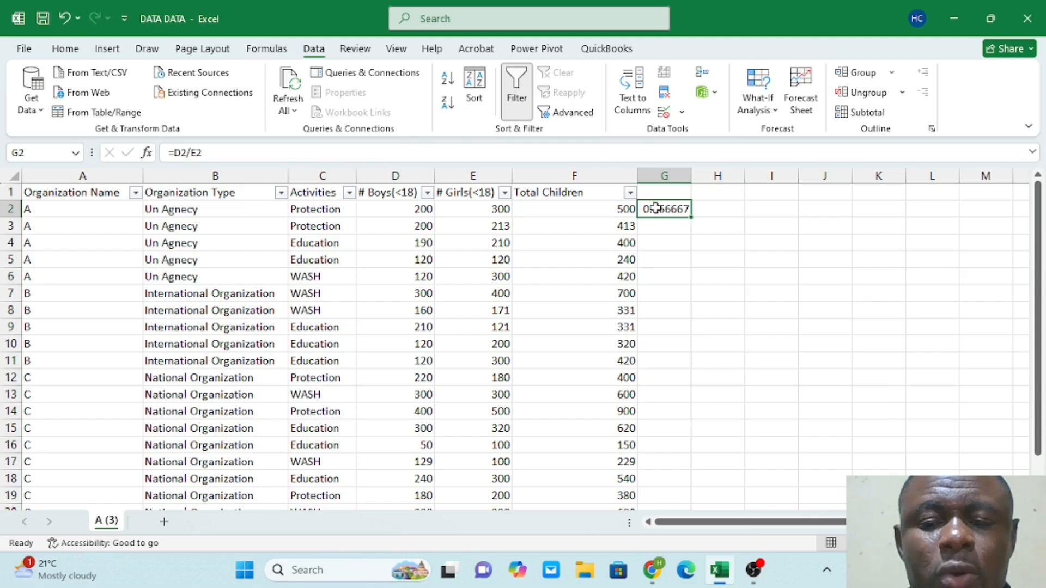
{"action": "double_click", "coordinate": [656, 208]}
{"action": "type", "text": "="}
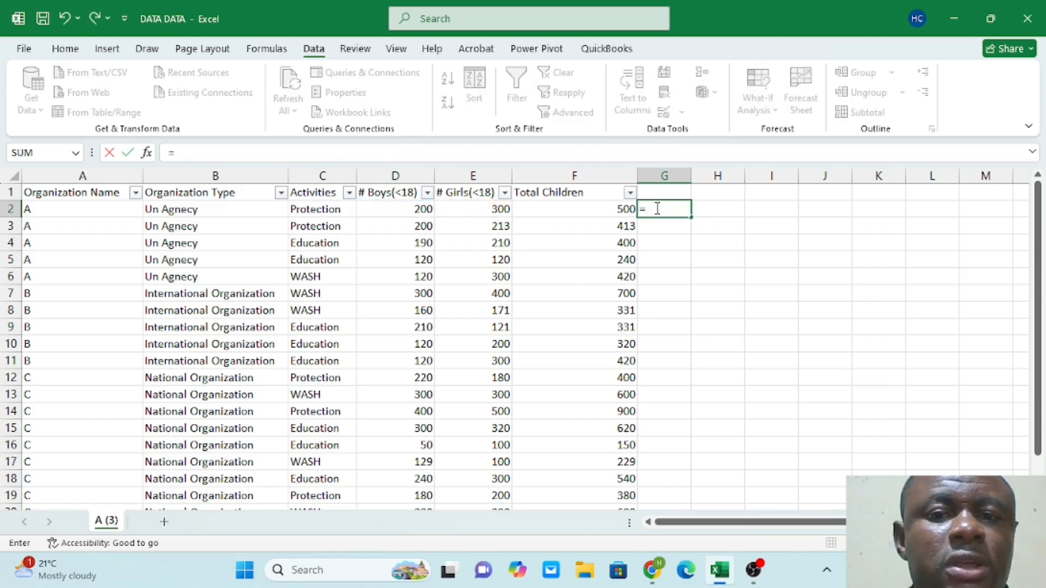
{"action": "left_click", "coordinate": [487, 208]}
{"action": "type", "text": "-"}
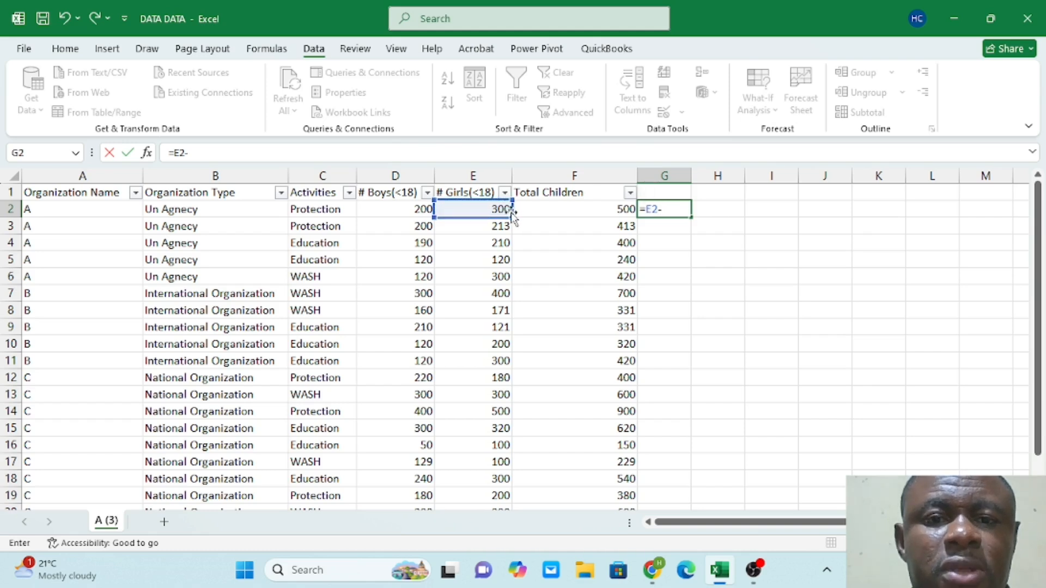
{"action": "left_click", "coordinate": [400, 209]}
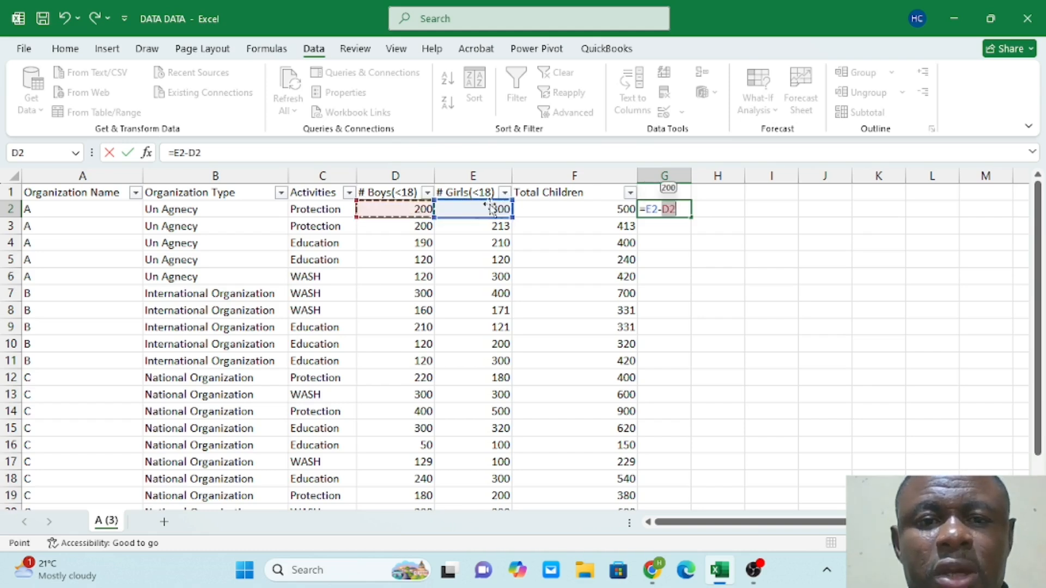
{"action": "key", "text": "Tab"}
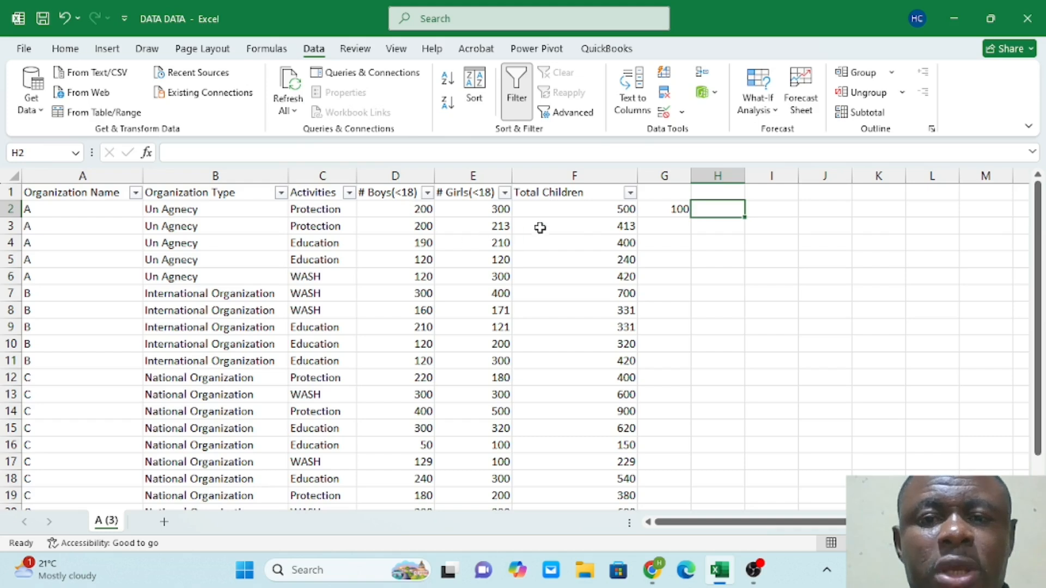
Fill the subtraction formula from G2 down column G for all the records
{"action": "left_click", "coordinate": [661, 213]}
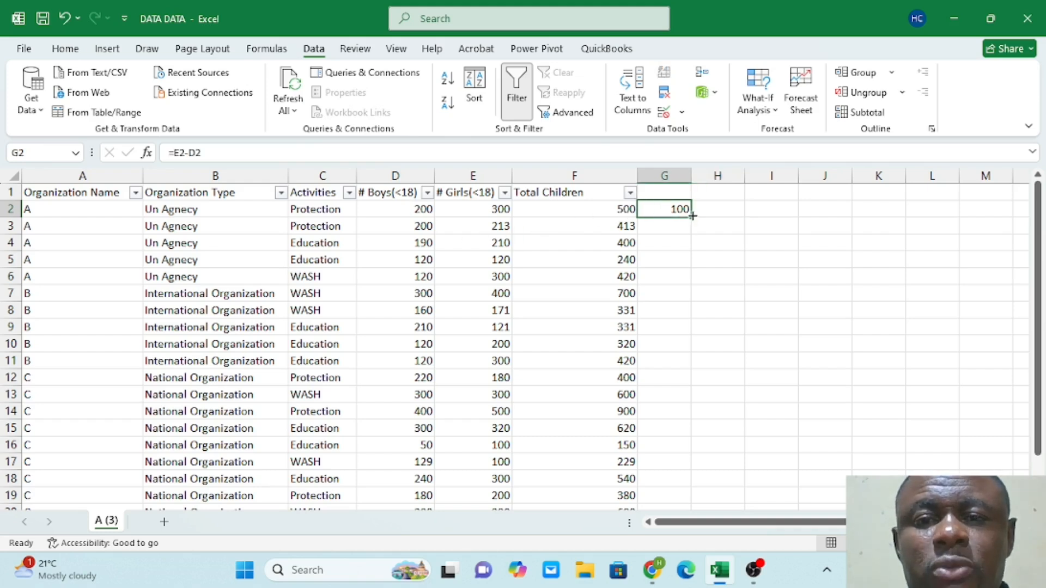
{"action": "double_click", "coordinate": [692, 215]}
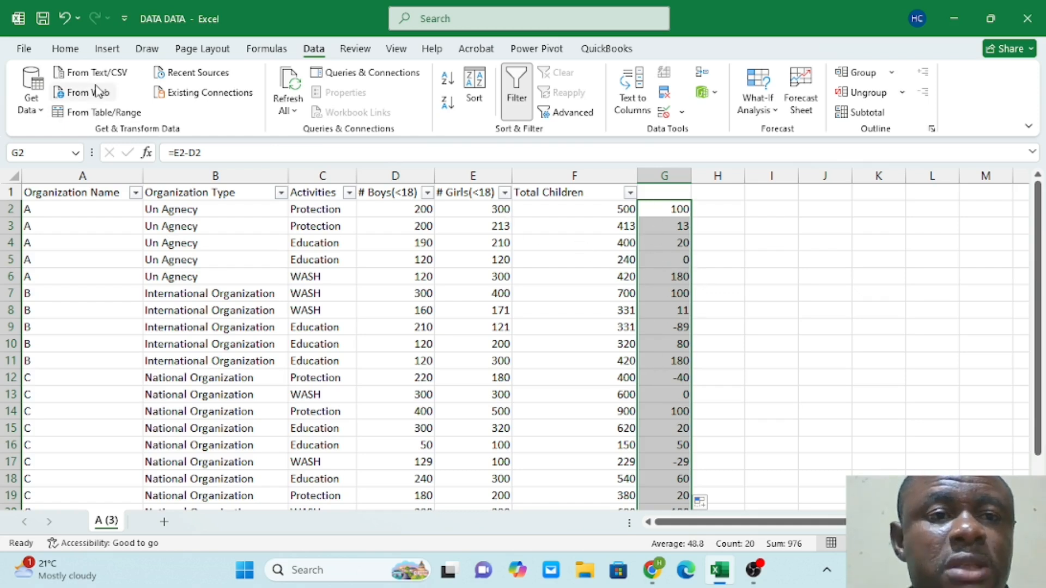
Undo the fill down column G and the formula entries in G2 so the column is empty
{"action": "left_click", "coordinate": [65, 18]}
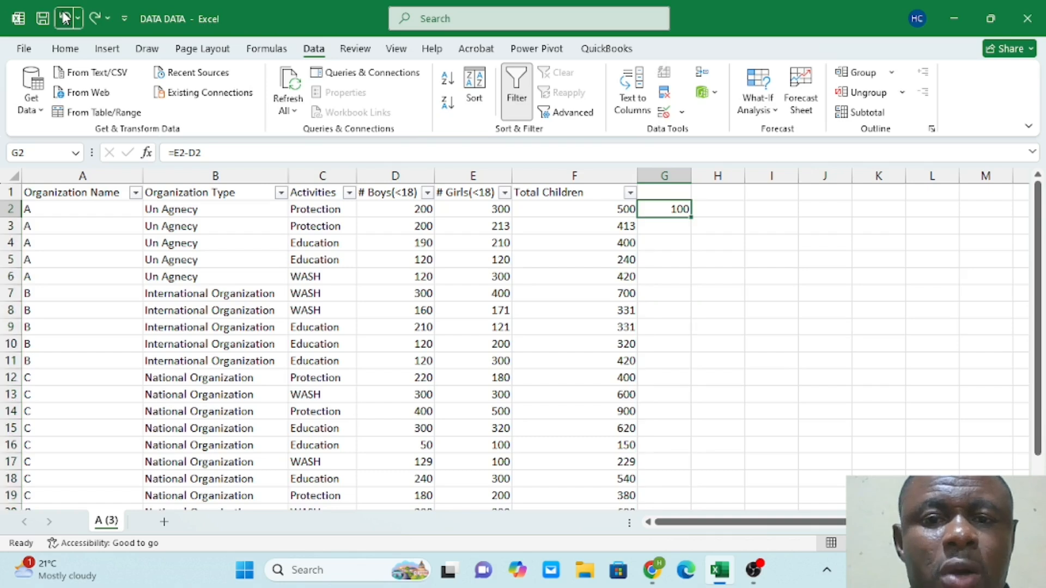
{"action": "left_click", "coordinate": [65, 18]}
{"action": "left_click", "coordinate": [65, 18]}
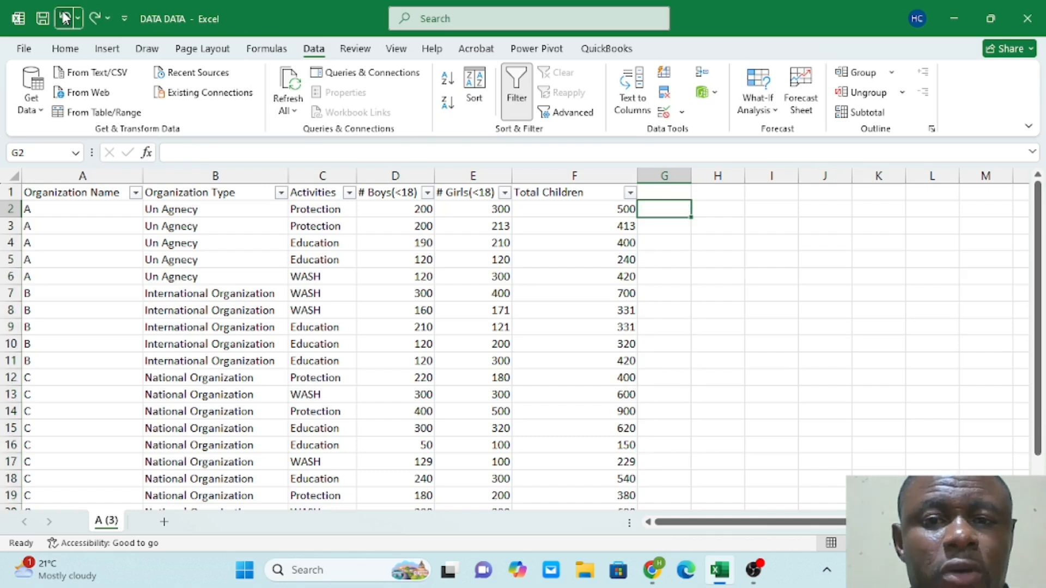
{"action": "left_click", "coordinate": [661, 290]}
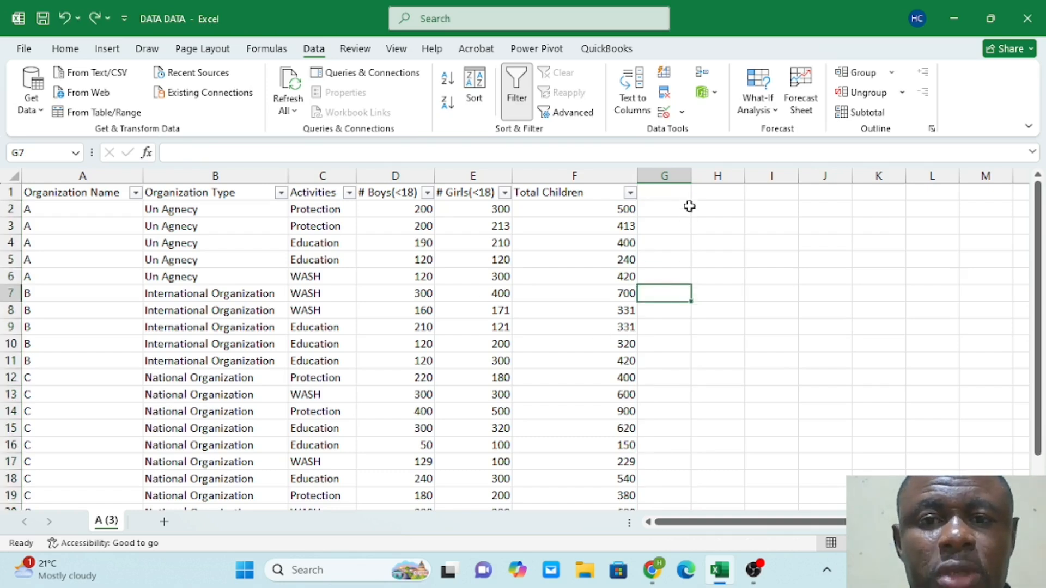
{"action": "left_click", "coordinate": [456, 255]}
{"action": "left_click", "coordinate": [372, 297]}
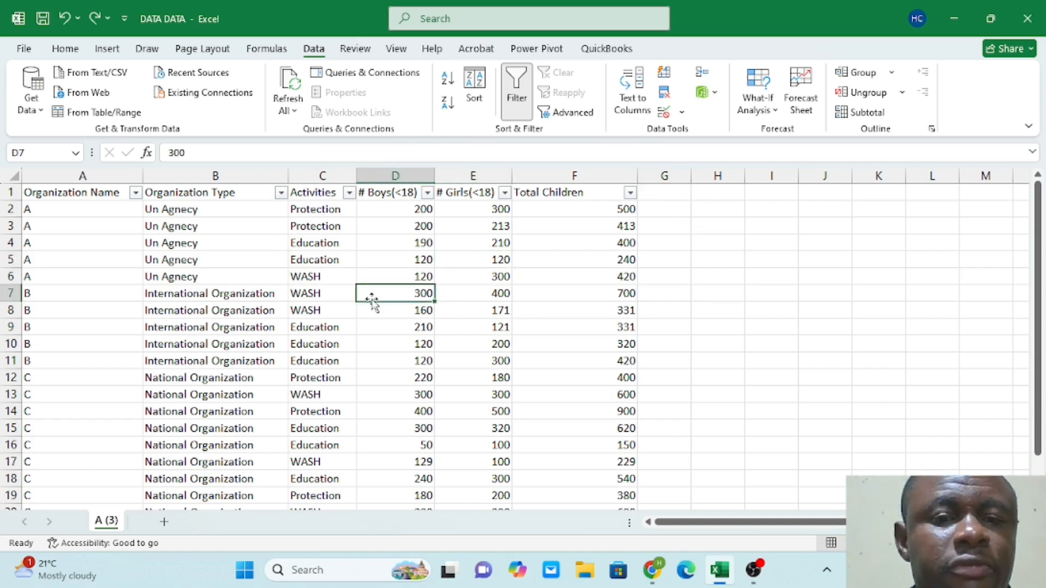
Try deleting the Total Children column, and undo the deletion
{"action": "left_click", "coordinate": [566, 173]}
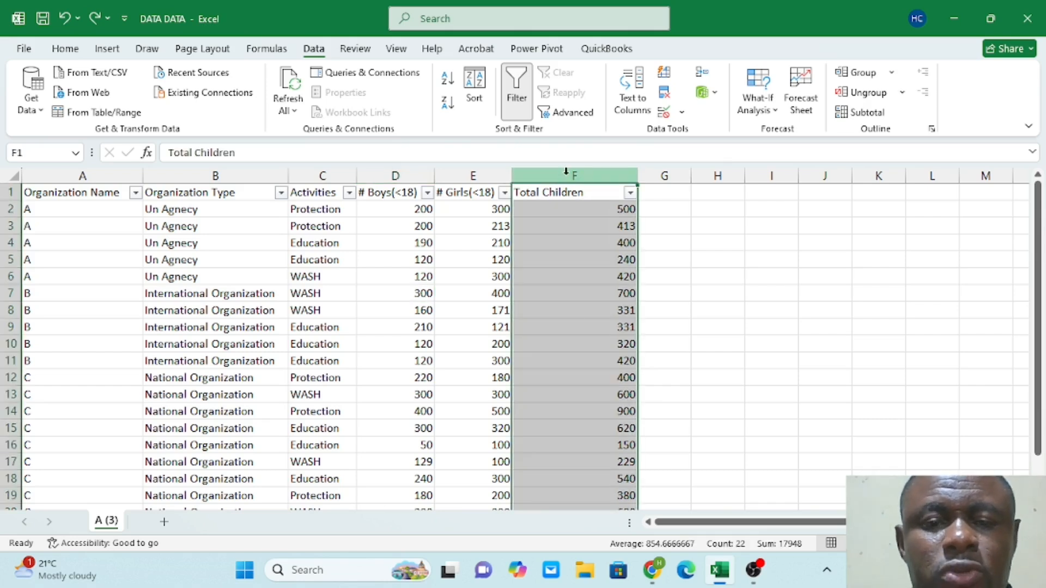
{"action": "right_click", "coordinate": [566, 172]}
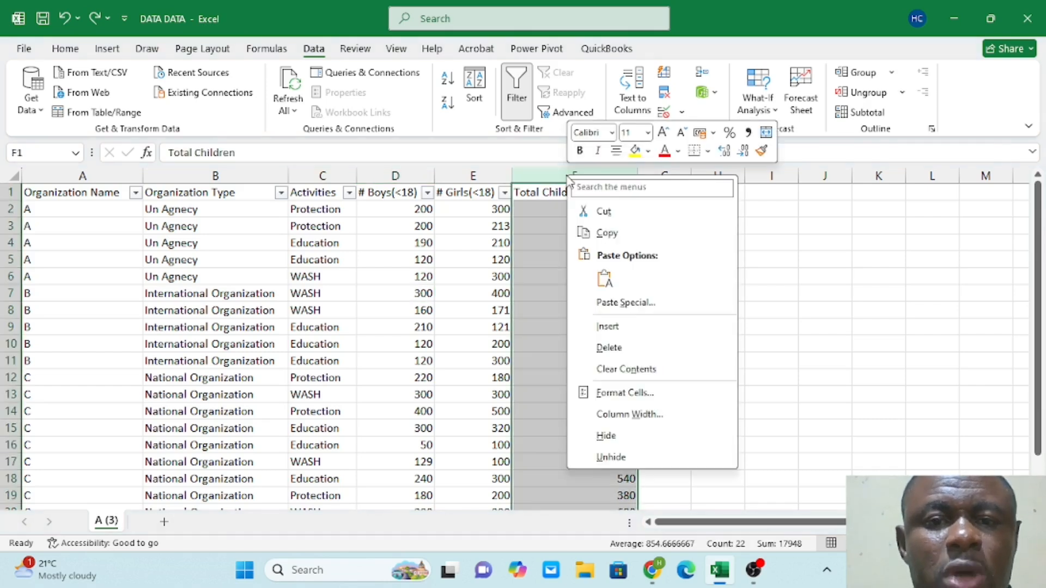
{"action": "left_click", "coordinate": [629, 353]}
{"action": "left_click", "coordinate": [636, 305]}
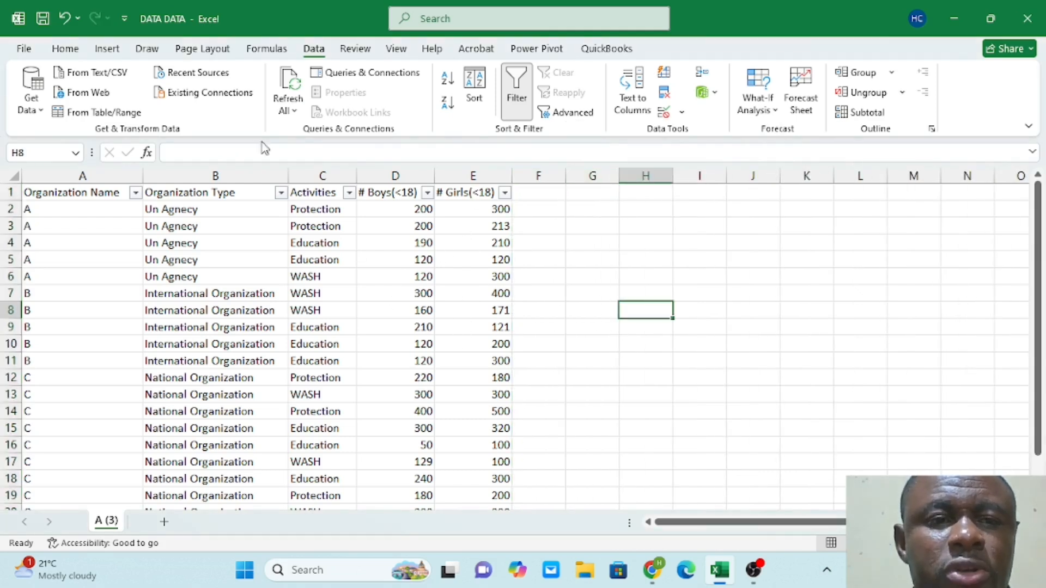
{"action": "left_click", "coordinate": [64, 18]}
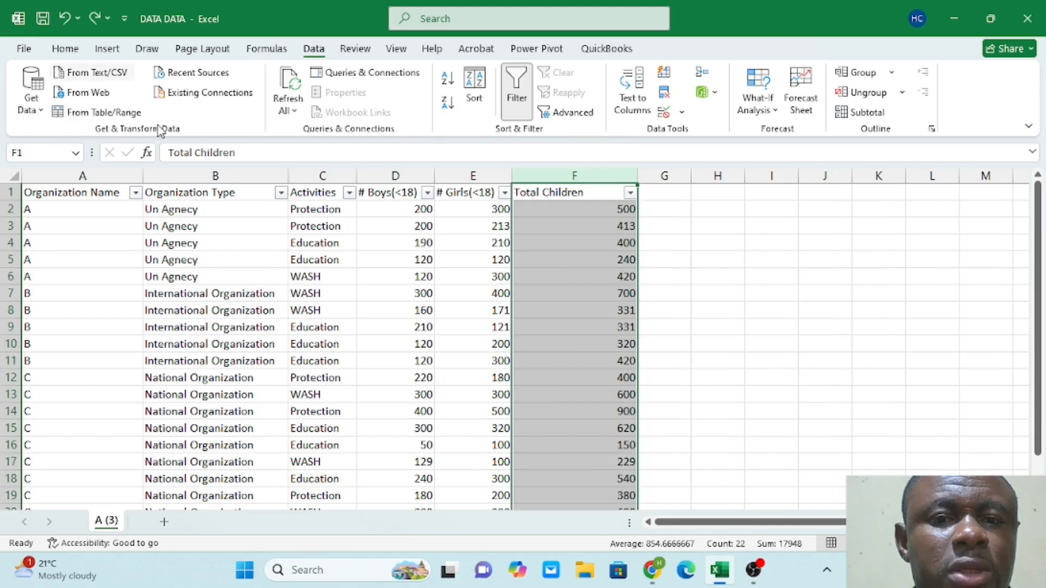
{"action": "left_click", "coordinate": [585, 298]}
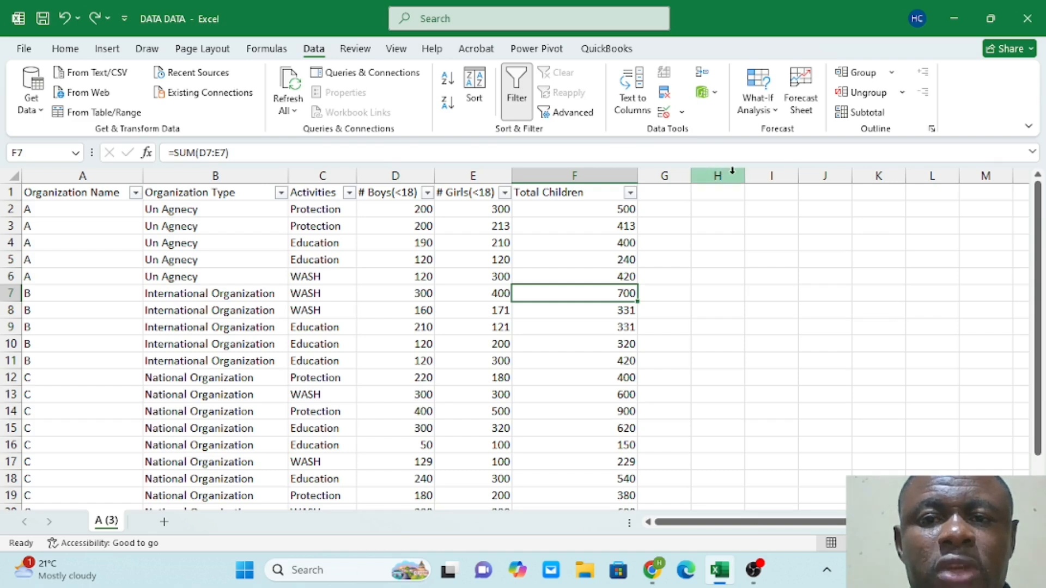
Widen the empty columns H and G beside the data to make room for a summary table
{"action": "left_click_drag", "start_coordinate": [743, 176], "coordinate": [779, 176]}
{"action": "left_click", "coordinate": [76, 243]}
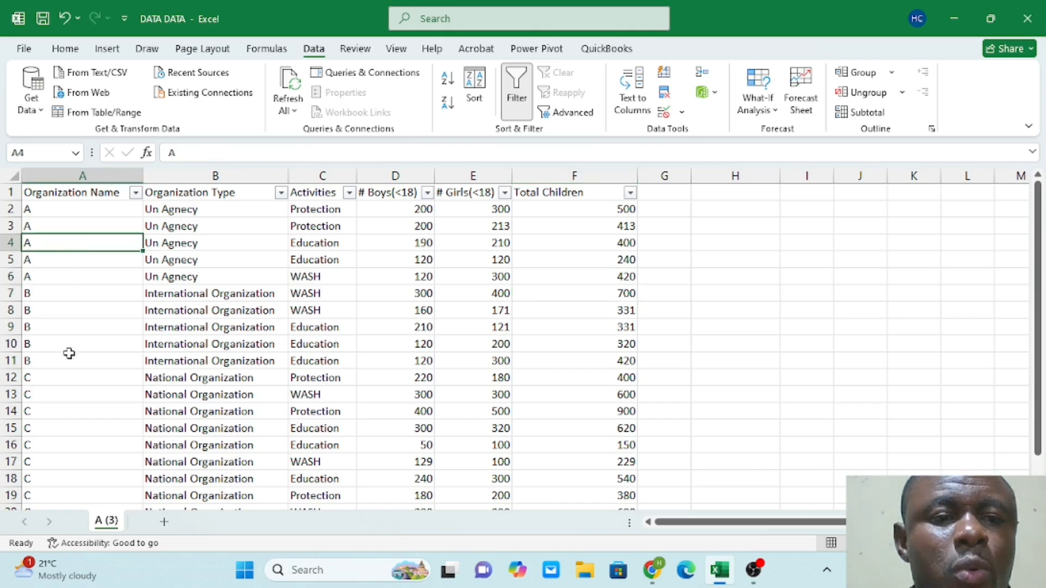
{"action": "left_click", "coordinate": [76, 329]}
{"action": "left_click", "coordinate": [71, 414]}
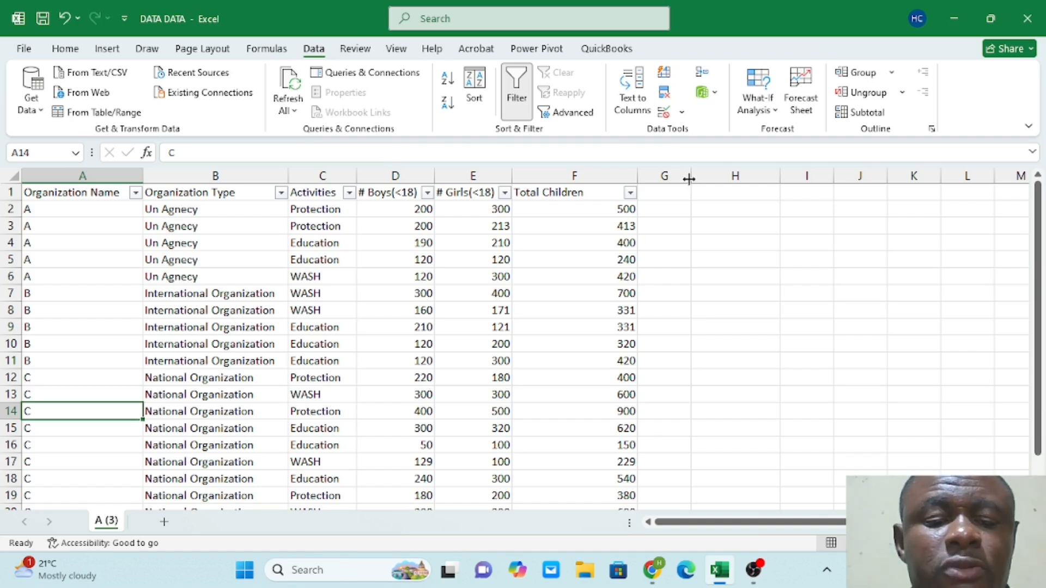
{"action": "left_click_drag", "start_coordinate": [689, 179], "coordinate": [728, 179]}
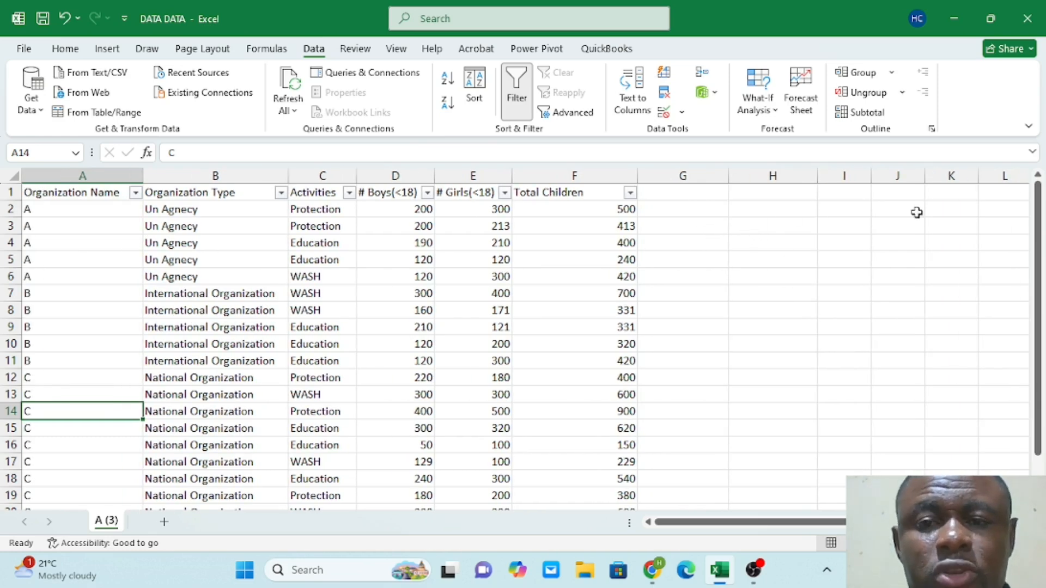
Enter the heading Organization in H3 for the summary table
{"action": "left_click", "coordinate": [755, 225]}
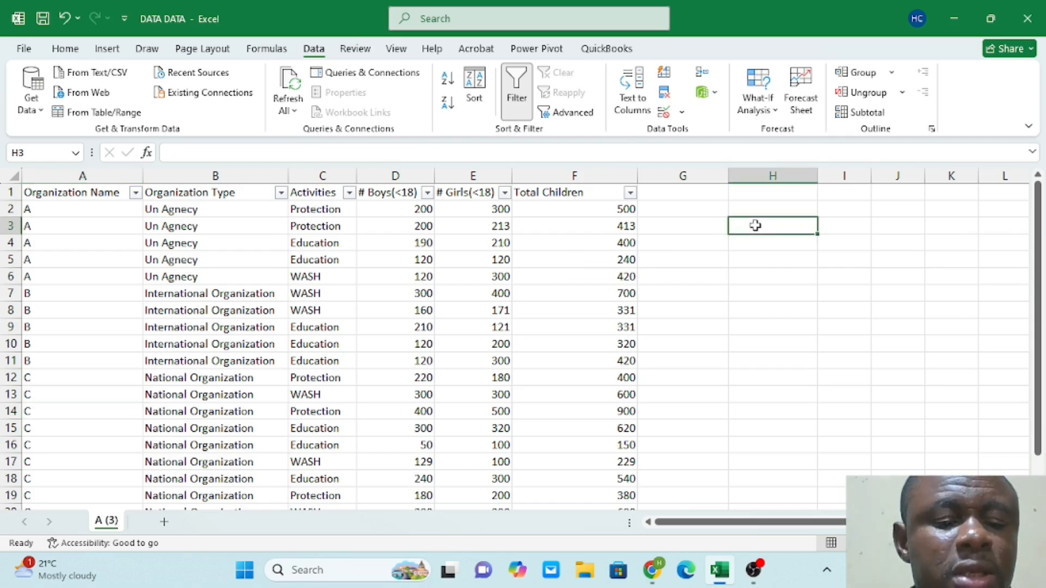
{"action": "type", "text": "Or"}
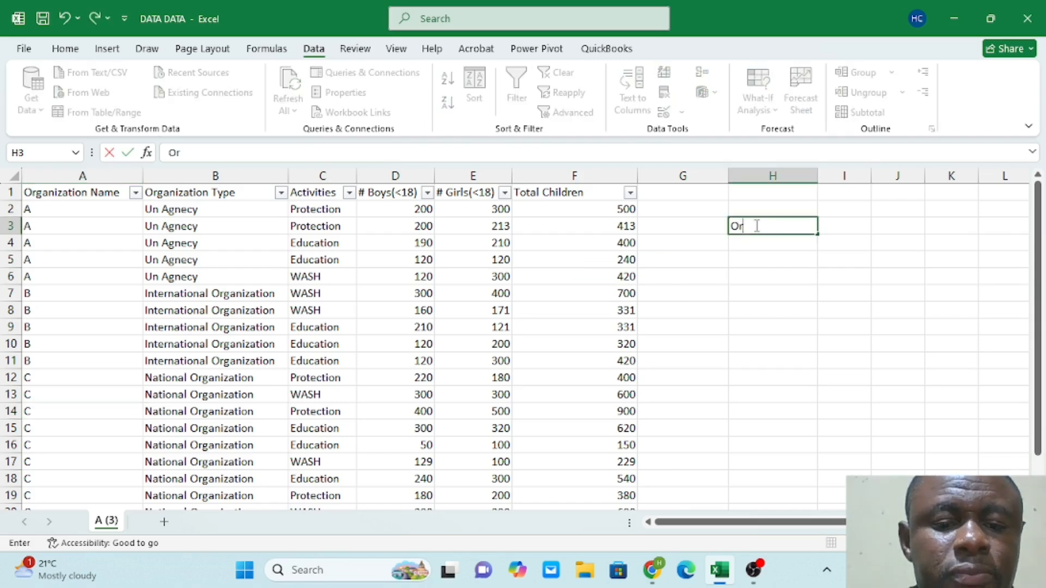
{"action": "type", "text": "ganization"}
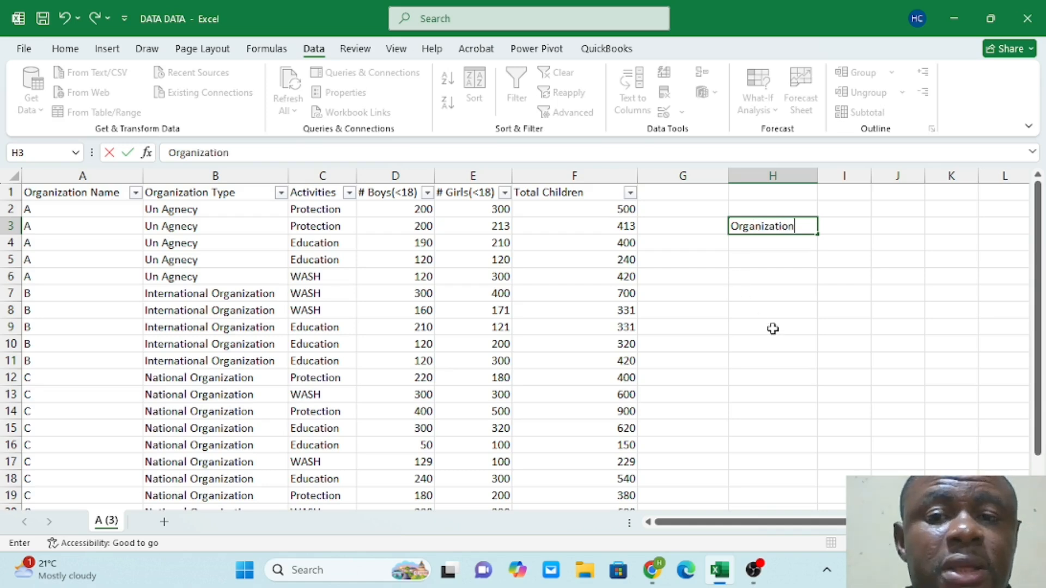
{"action": "left_click", "coordinate": [773, 328]}
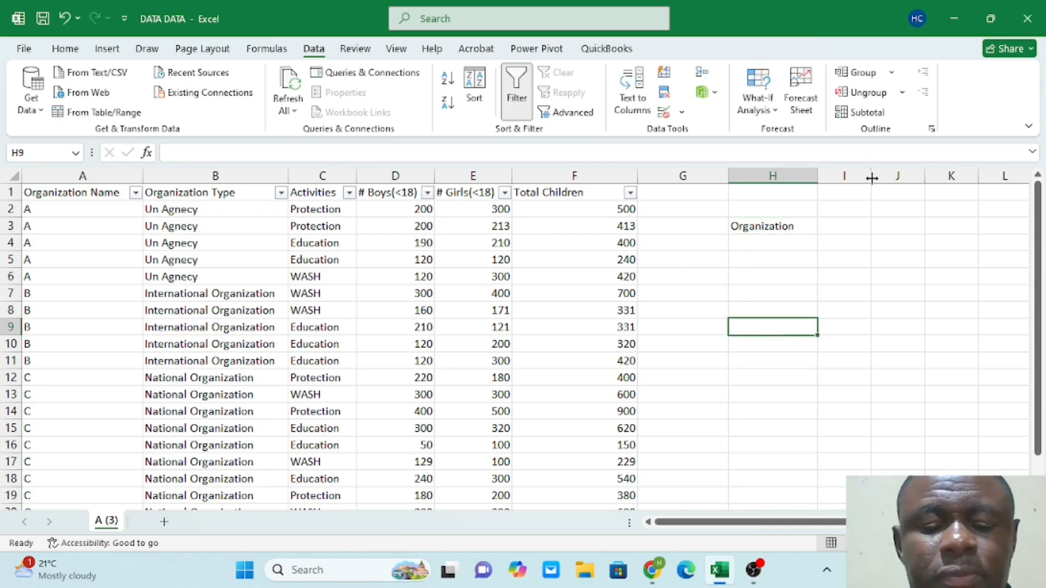
Widen column I and enter the heading Total Children in I3
{"action": "left_click_drag", "start_coordinate": [871, 177], "coordinate": [935, 177]}
{"action": "left_click", "coordinate": [855, 231]}
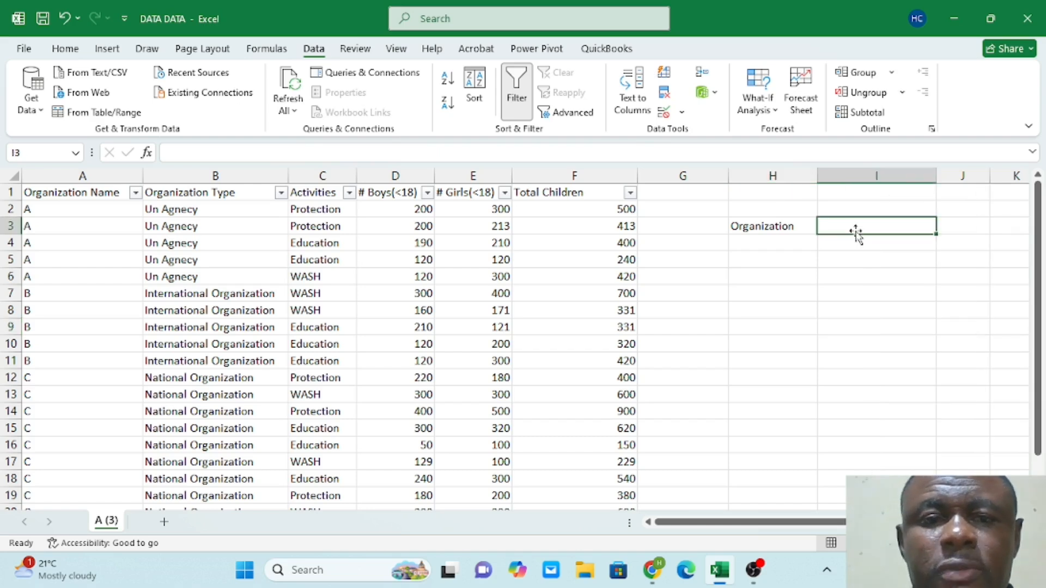
{"action": "type", "text": "T"}
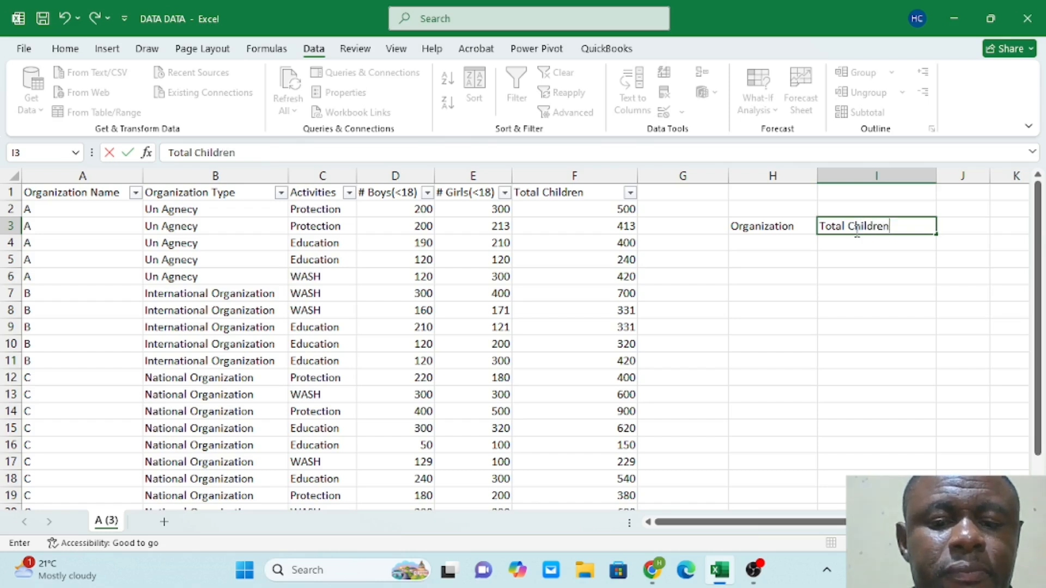
{"action": "type", "text": "otal Children"}
{"action": "left_click", "coordinate": [891, 320]}
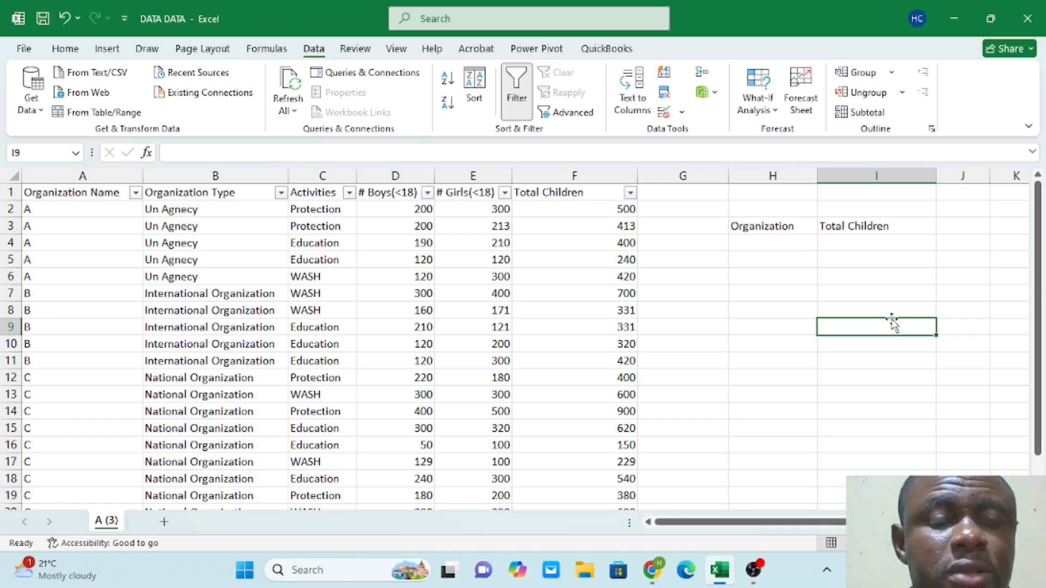
List the organizations A, B and C in H4 to H6 under the Organization heading
{"action": "left_click", "coordinate": [781, 242]}
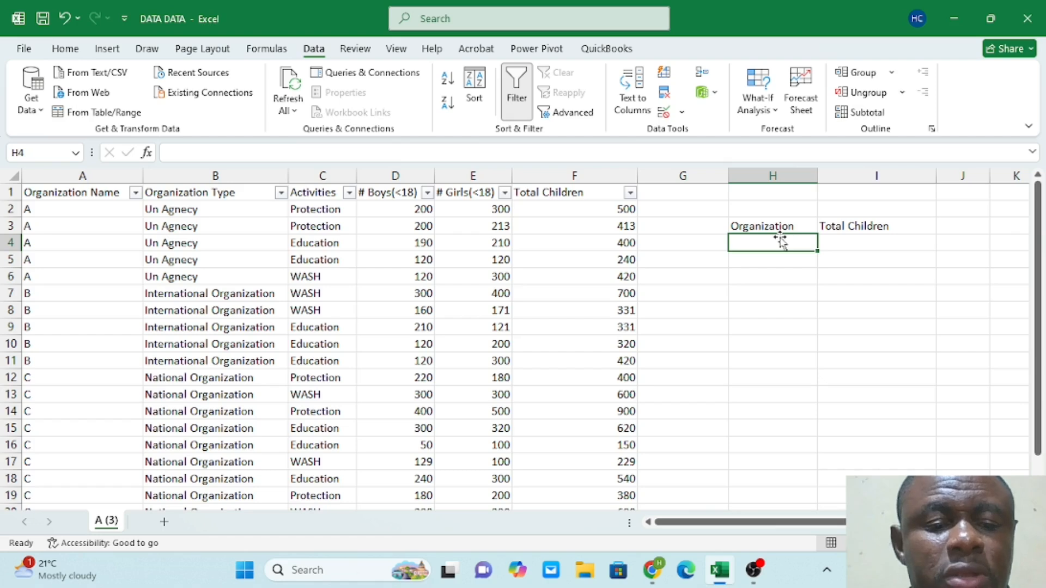
{"action": "type", "text": "A"}
{"action": "left_click", "coordinate": [763, 258]}
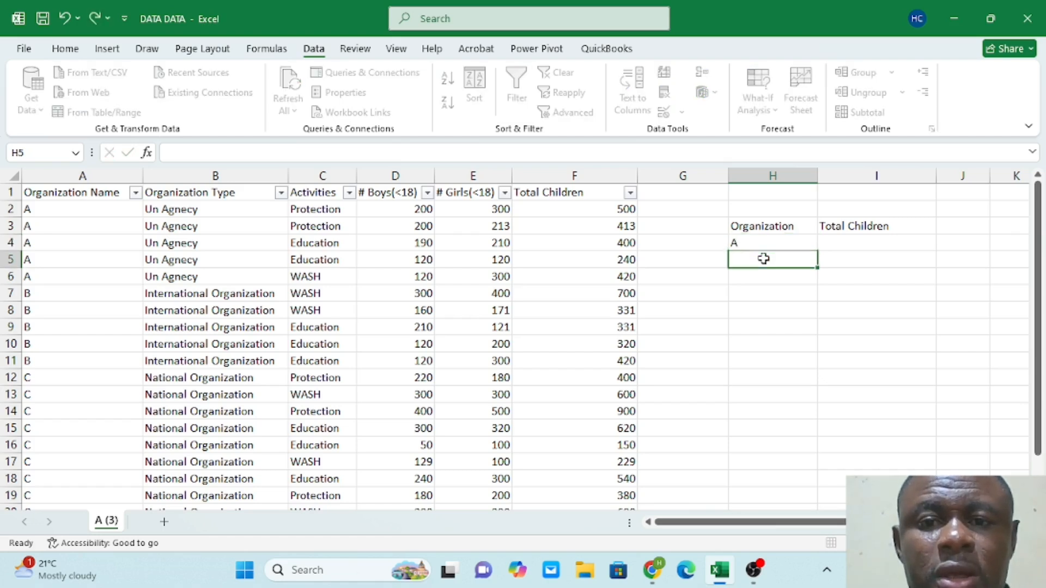
{"action": "type", "text": "B"}
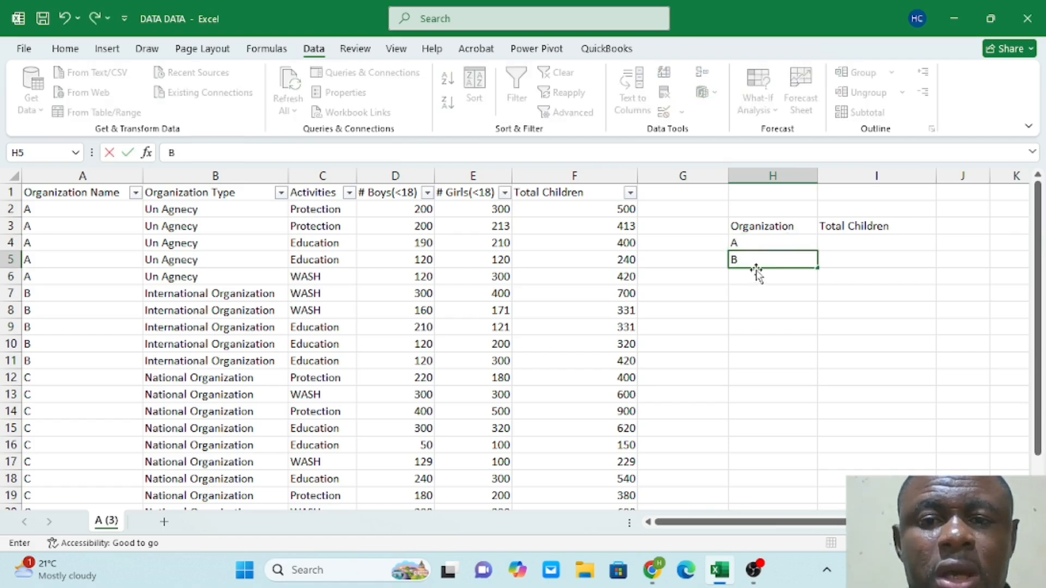
{"action": "left_click", "coordinate": [756, 275]}
{"action": "type", "text": "C"}
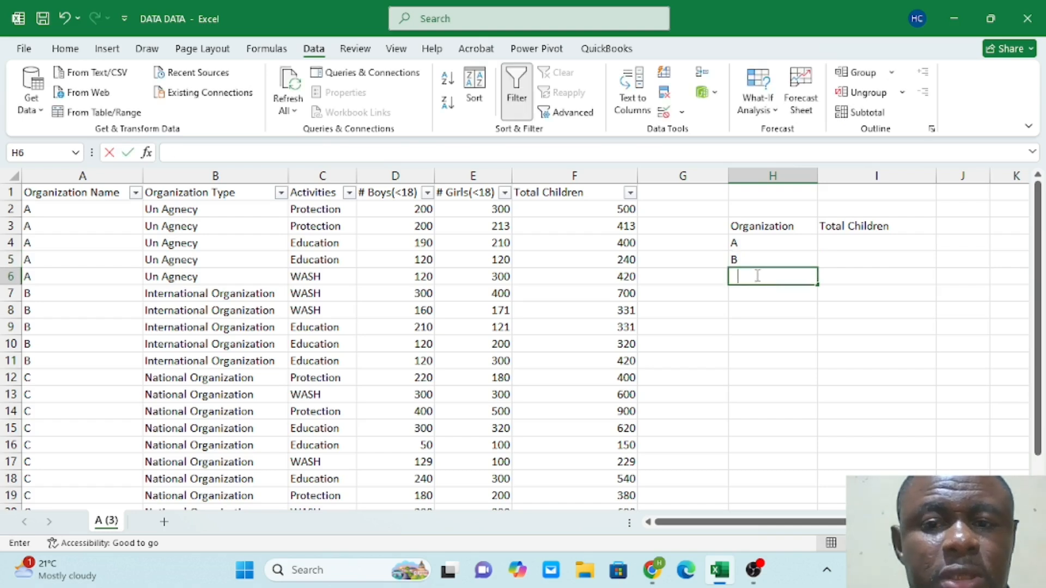
{"action": "left_click", "coordinate": [769, 333]}
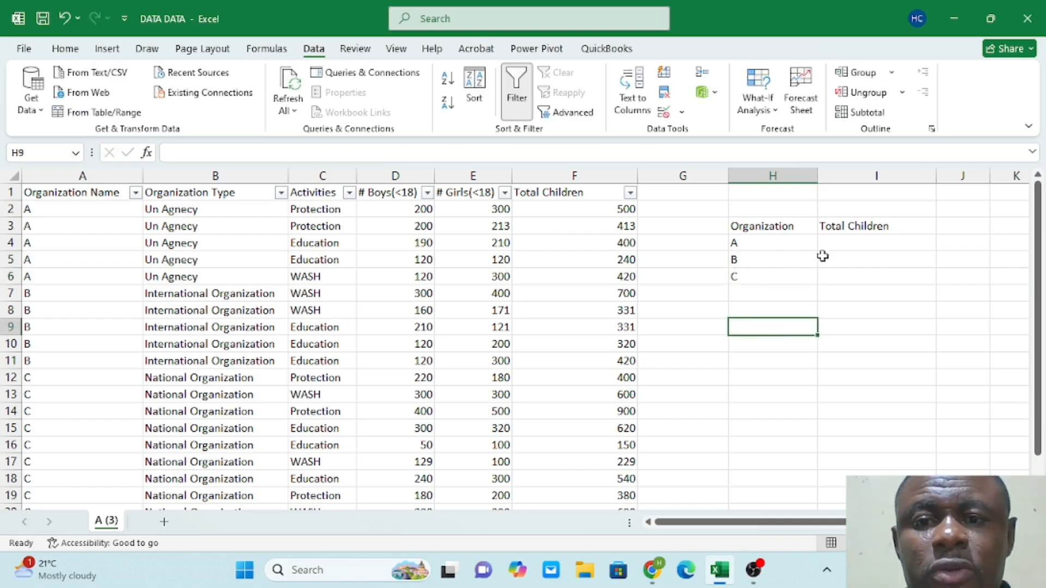
Total organization A's children in I4 with a SUMIF over range A2:A21, criteria A4 and sum range F2:F21
{"action": "left_click", "coordinate": [847, 245]}
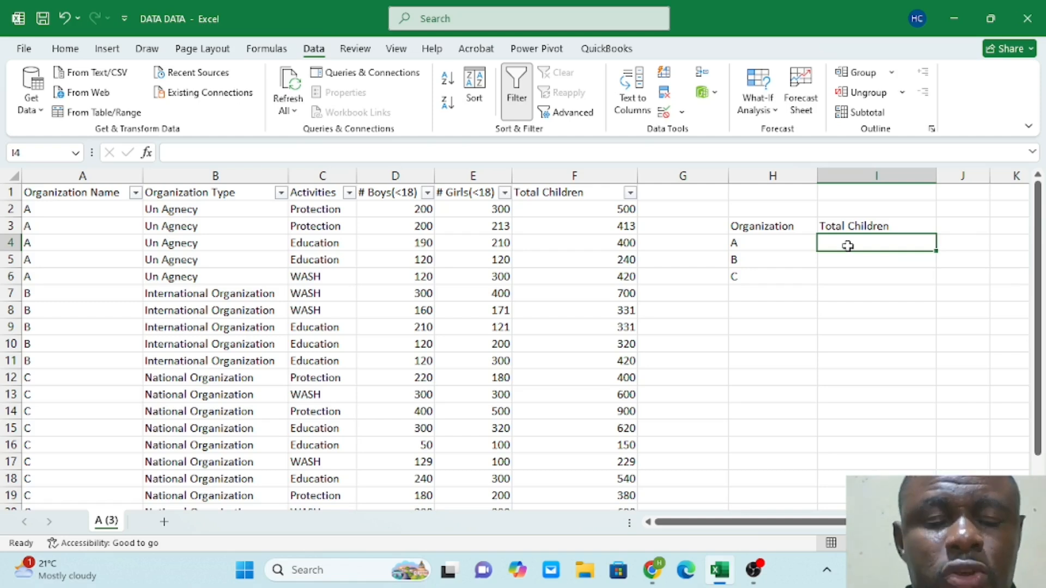
{"action": "type", "text": "="}
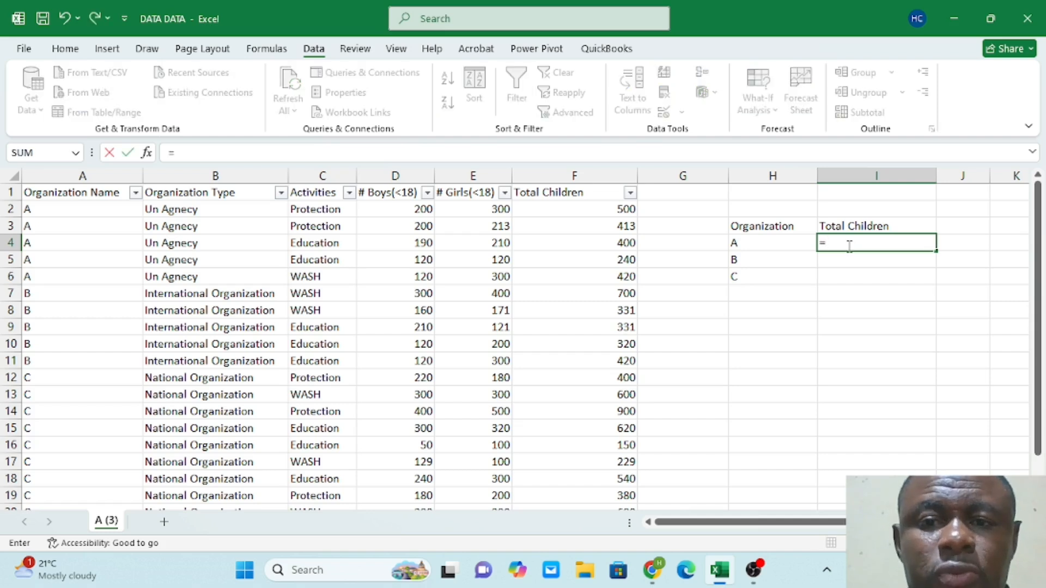
{"action": "type", "text": "SUMIF"}
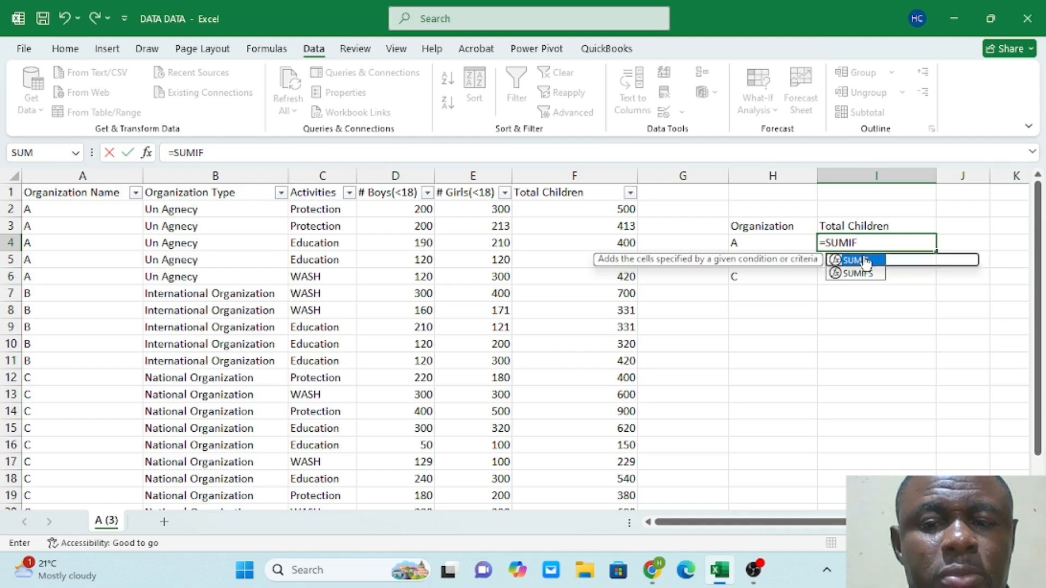
{"action": "double_click", "coordinate": [866, 260]}
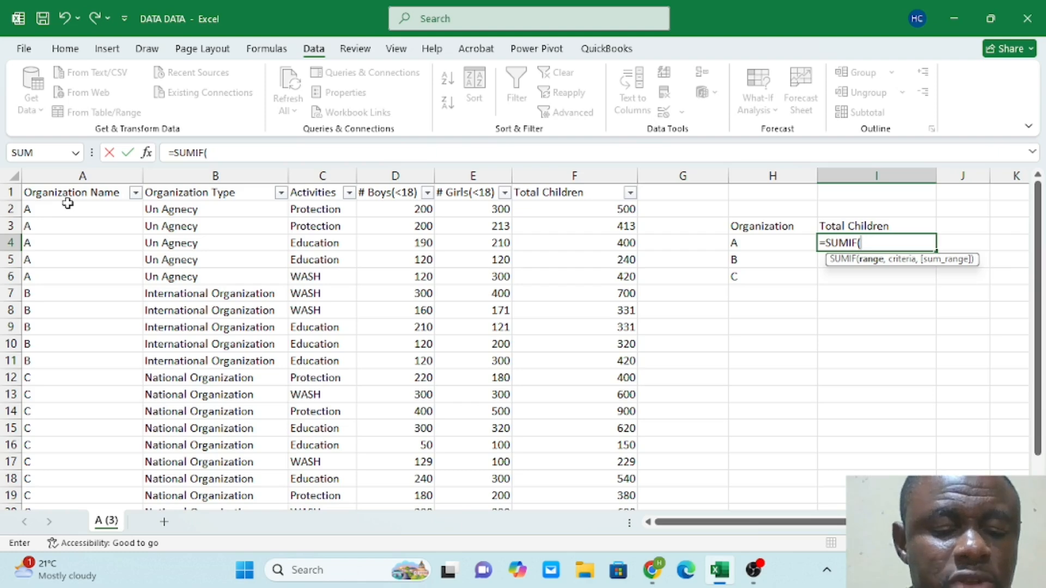
{"action": "left_click_drag", "start_coordinate": [68, 203], "coordinate": [93, 434]}
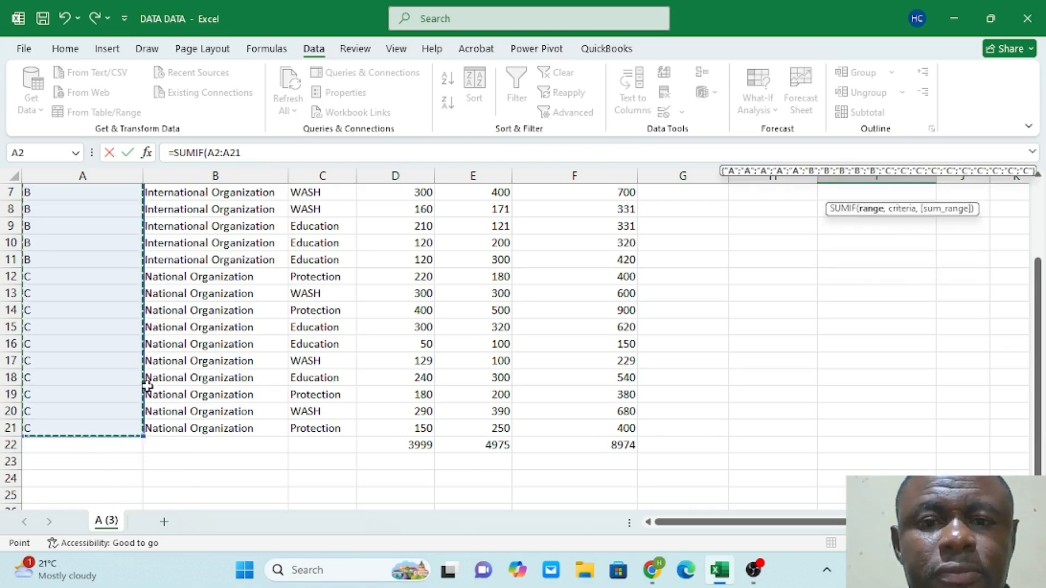
{"action": "scroll", "coordinate": [226, 343], "scroll_direction": "up", "scroll_amount": 2}
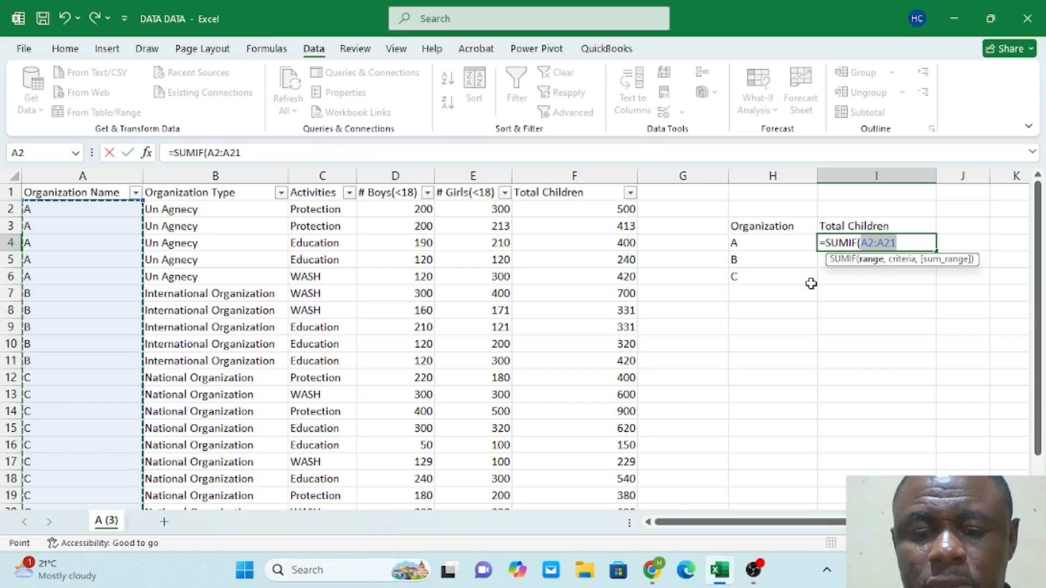
{"action": "type", "text": ","}
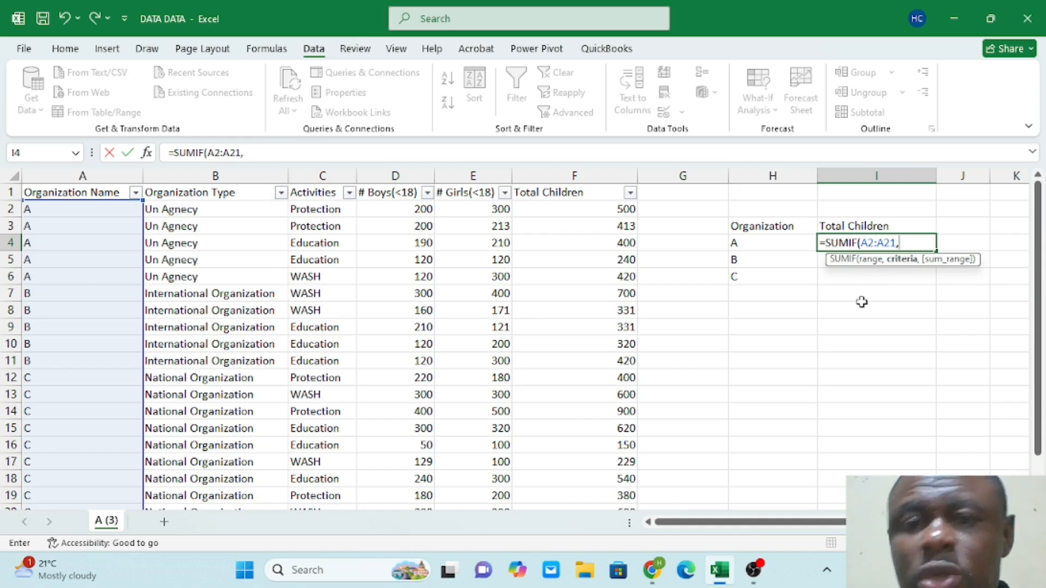
{"action": "left_click", "coordinate": [81, 242]}
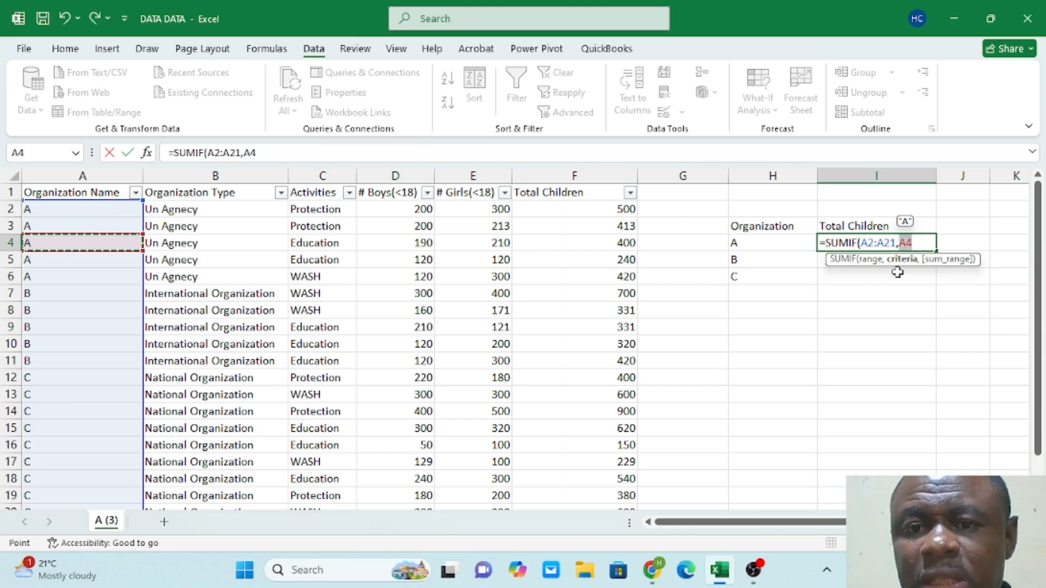
{"action": "type", "text": ","}
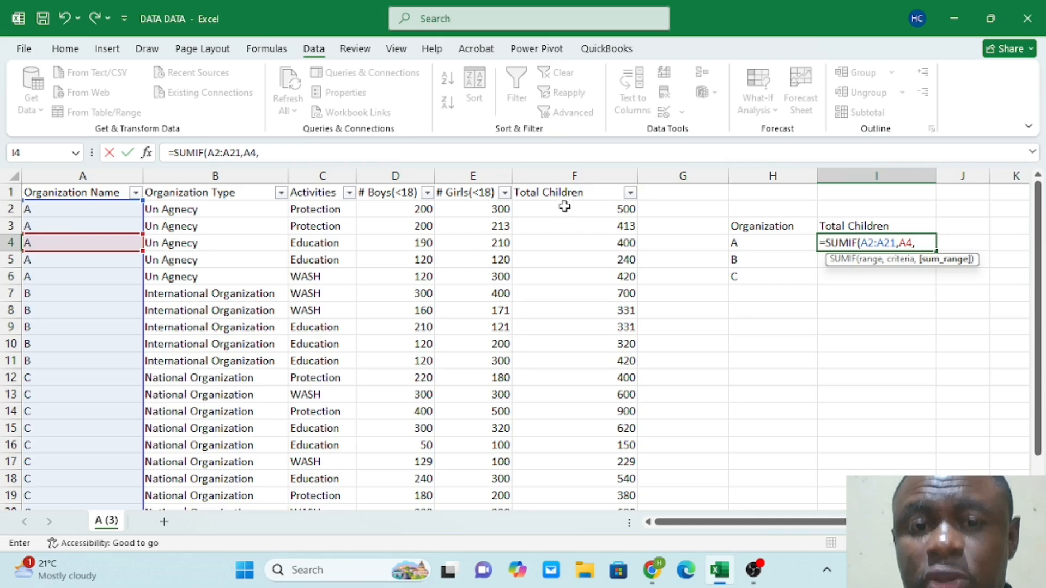
{"action": "left_click_drag", "start_coordinate": [564, 210], "coordinate": [606, 464]}
{"action": "scroll", "coordinate": [606, 334], "scroll_direction": "up", "scroll_amount": 2}
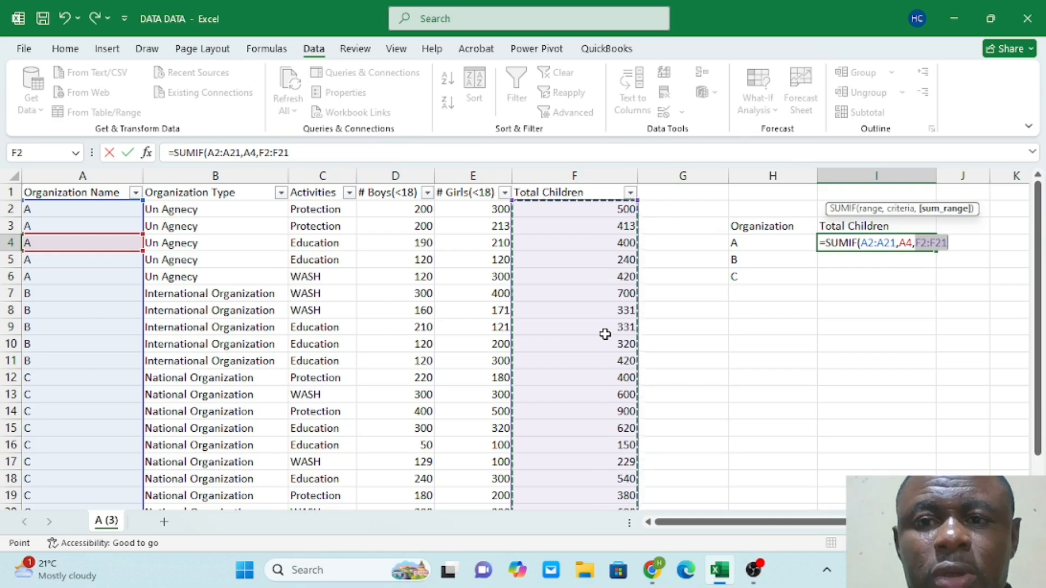
{"action": "key", "text": "Tab"}
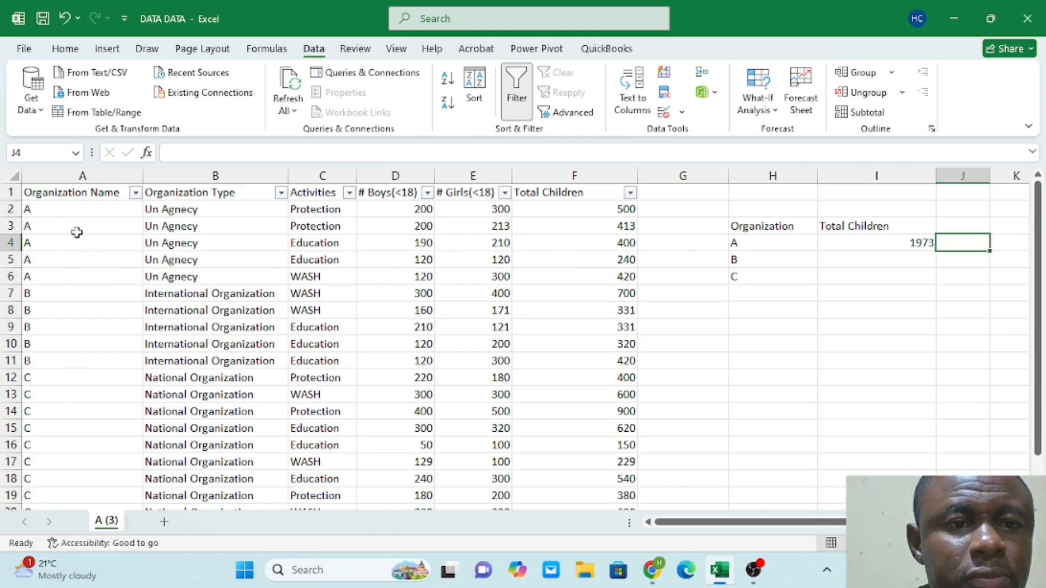
Check organization A's data rows against the SUMIF result in I4
{"action": "left_click", "coordinate": [10, 226]}
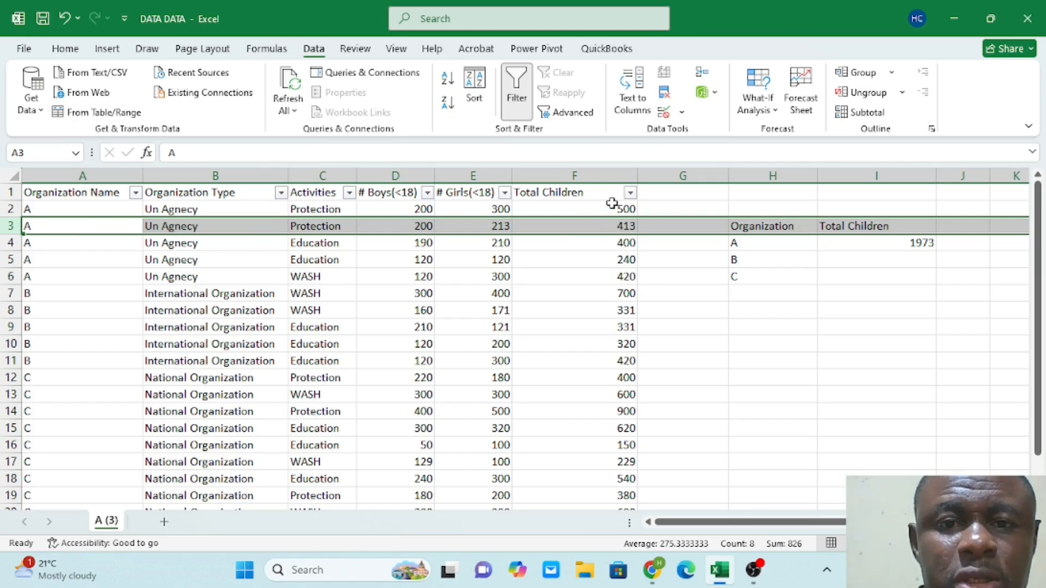
{"action": "left_click", "coordinate": [11, 209]}
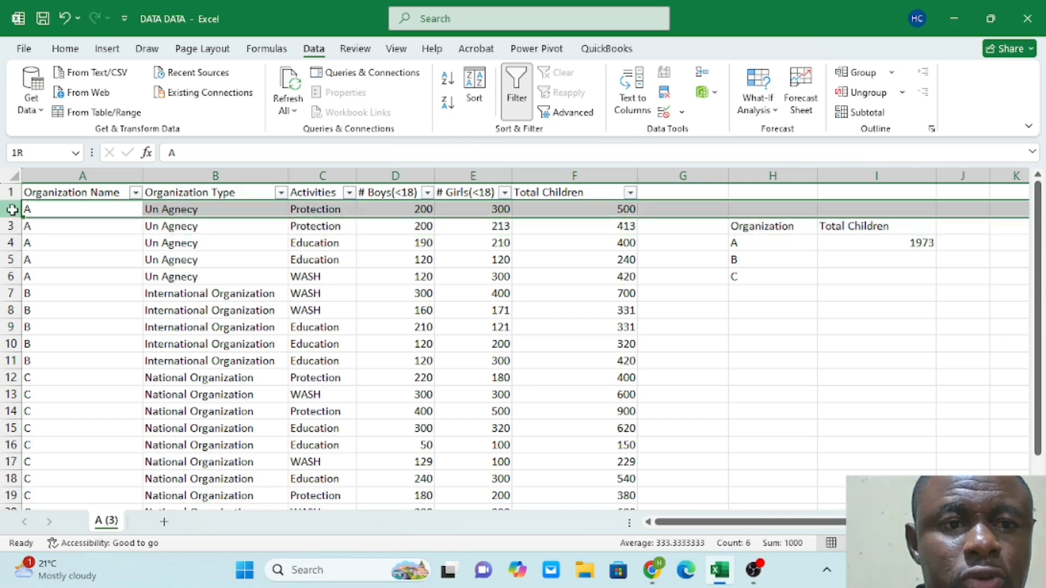
{"action": "left_click", "coordinate": [12, 395]}
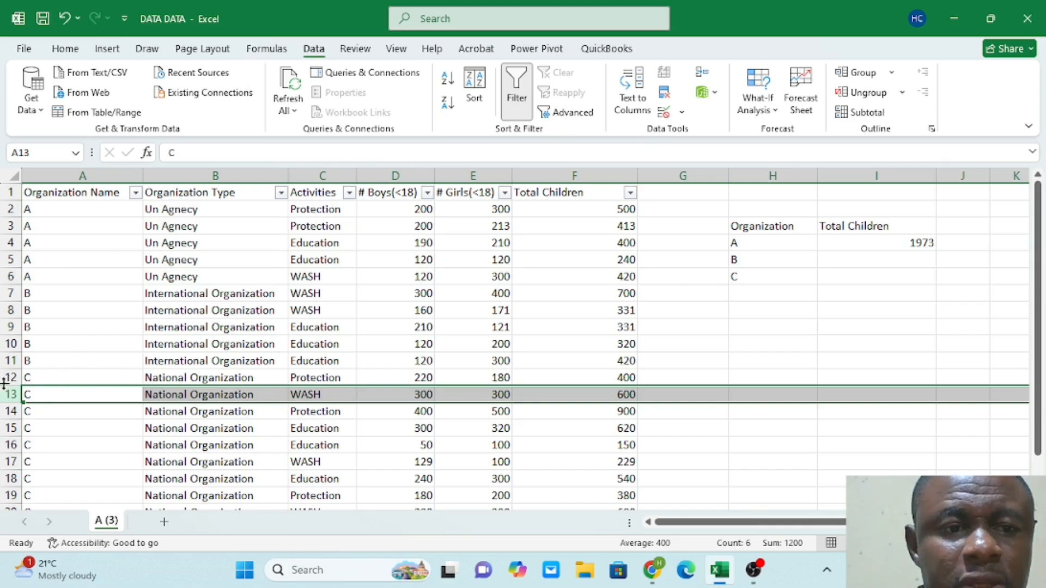
{"action": "left_click", "coordinate": [12, 276]}
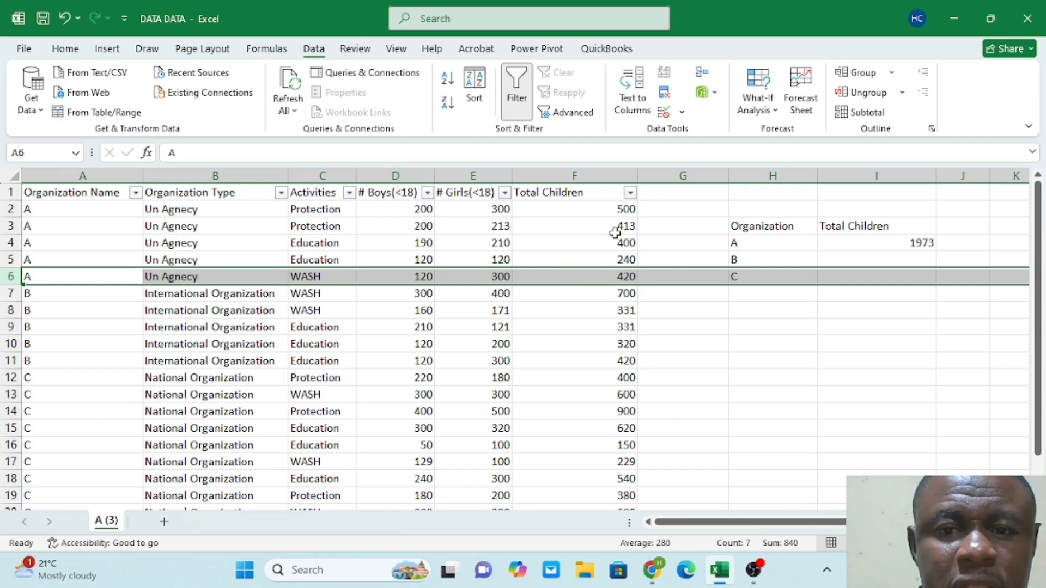
{"action": "left_click", "coordinate": [915, 240]}
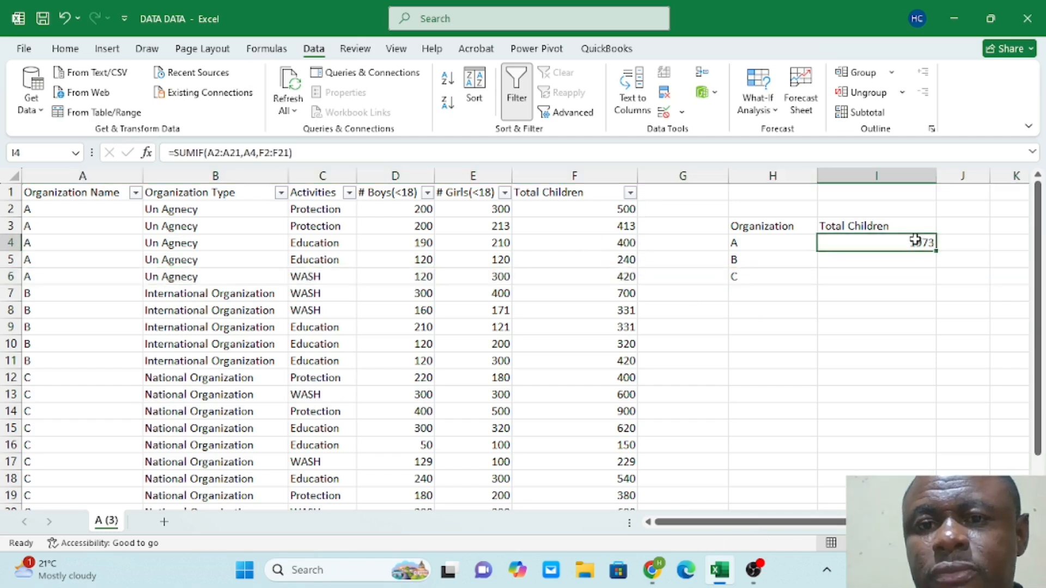
{"action": "left_click", "coordinate": [838, 265]}
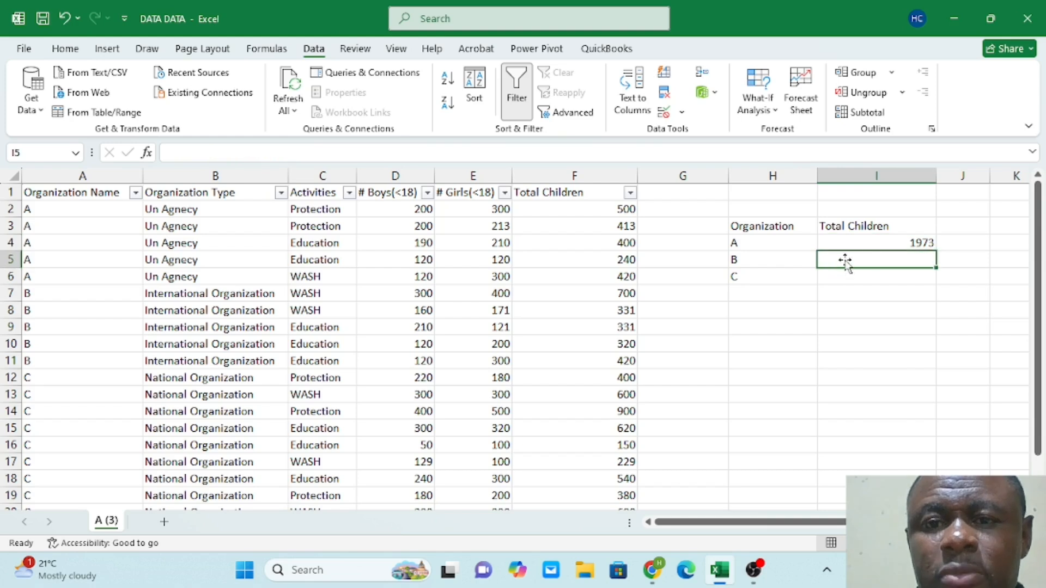
{"action": "key", "text": "Down"}
{"action": "key", "text": "Down"}
{"action": "key", "text": "Down"}
{"action": "key", "text": "Down"}
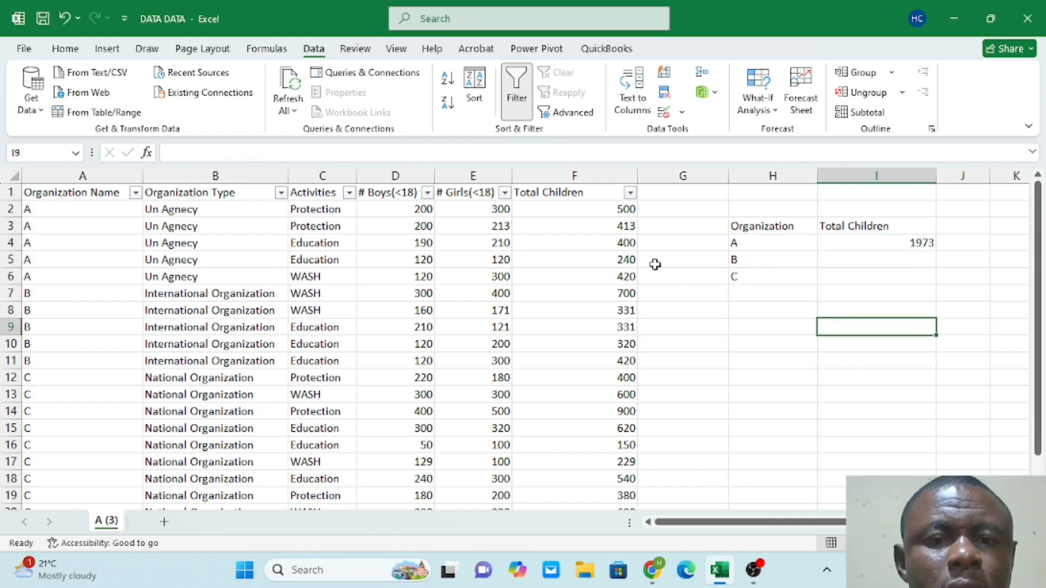
Total organization B's children in I5 with a SUMIF over range A2:A21, criteria A8 and sum range F2:F21
{"action": "left_click", "coordinate": [854, 255]}
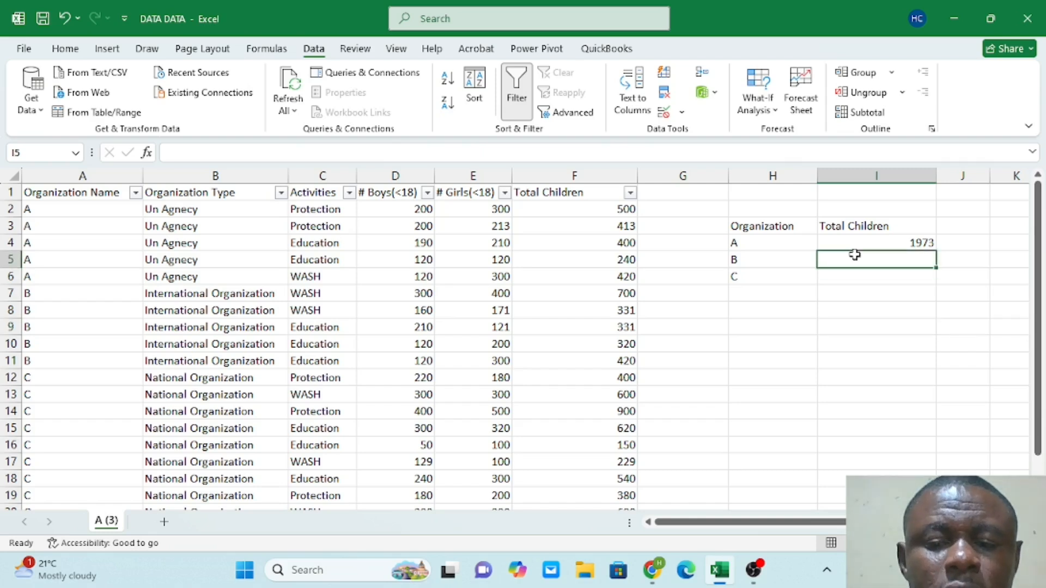
{"action": "type", "text": "=su"}
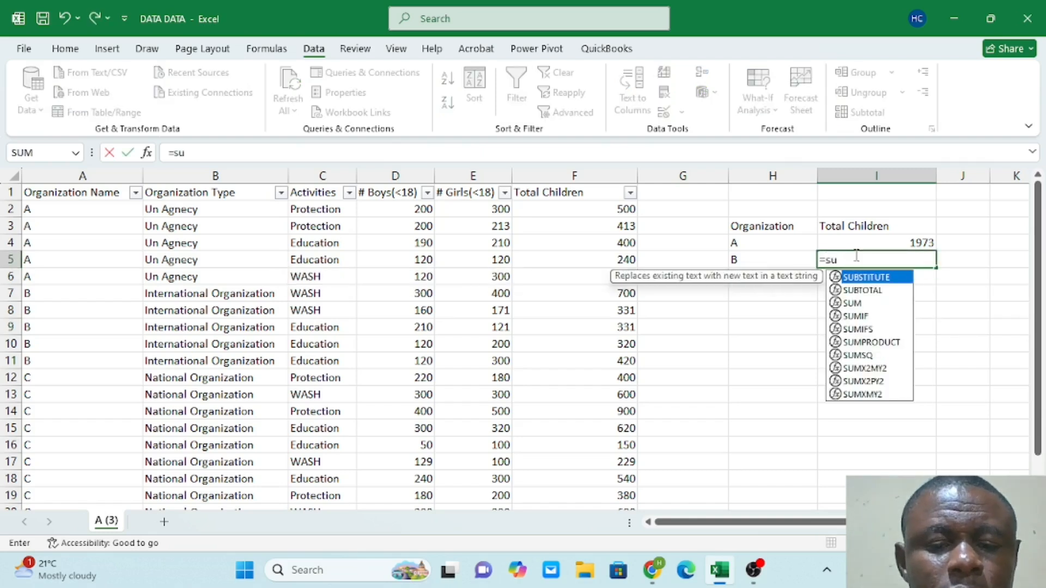
{"action": "type", "text": "mif"}
{"action": "key", "text": "Tab"}
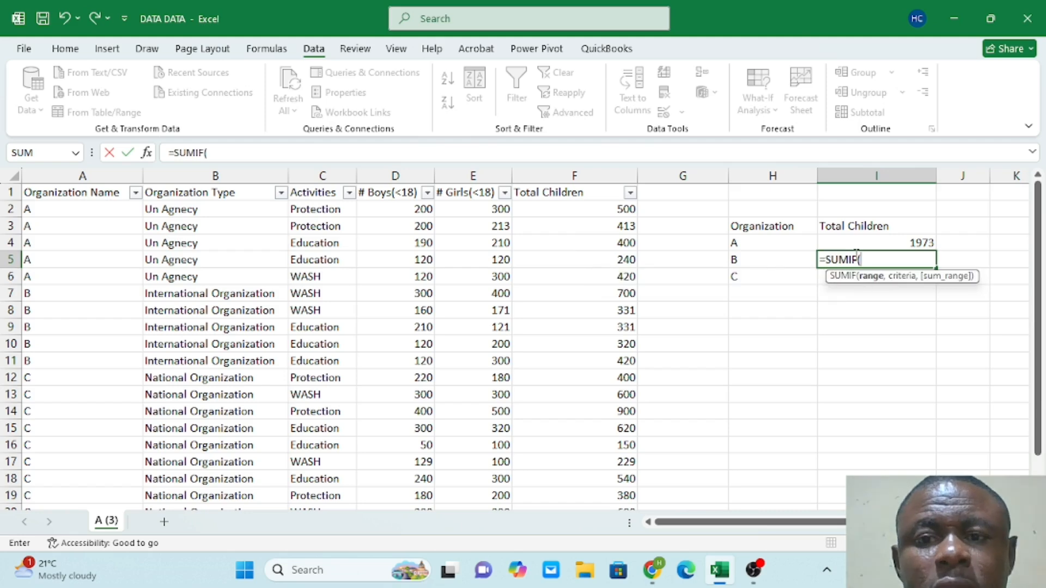
{"action": "left_click_drag", "start_coordinate": [96, 205], "coordinate": [95, 482]}
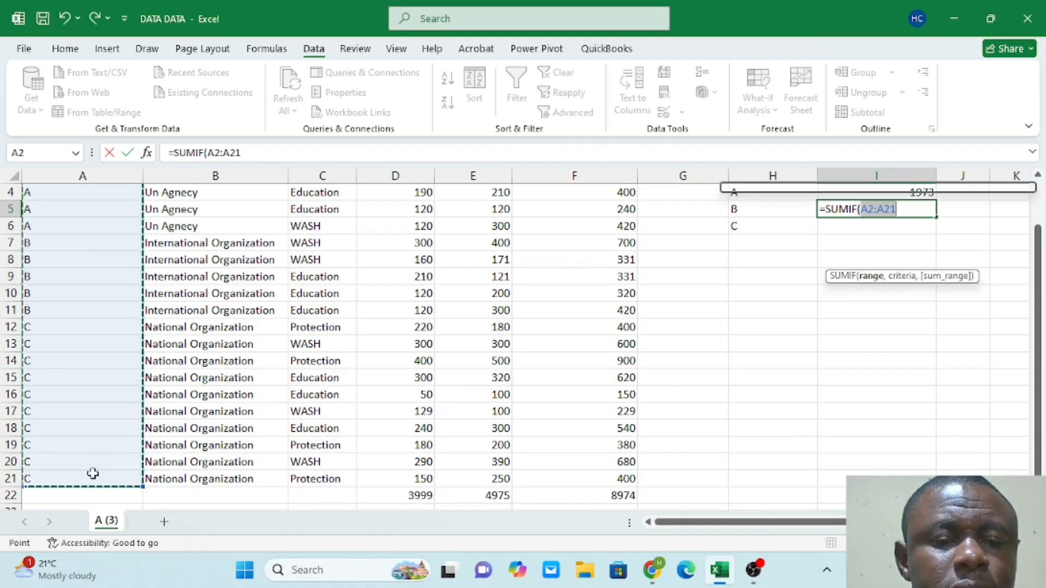
{"action": "type", "text": ","}
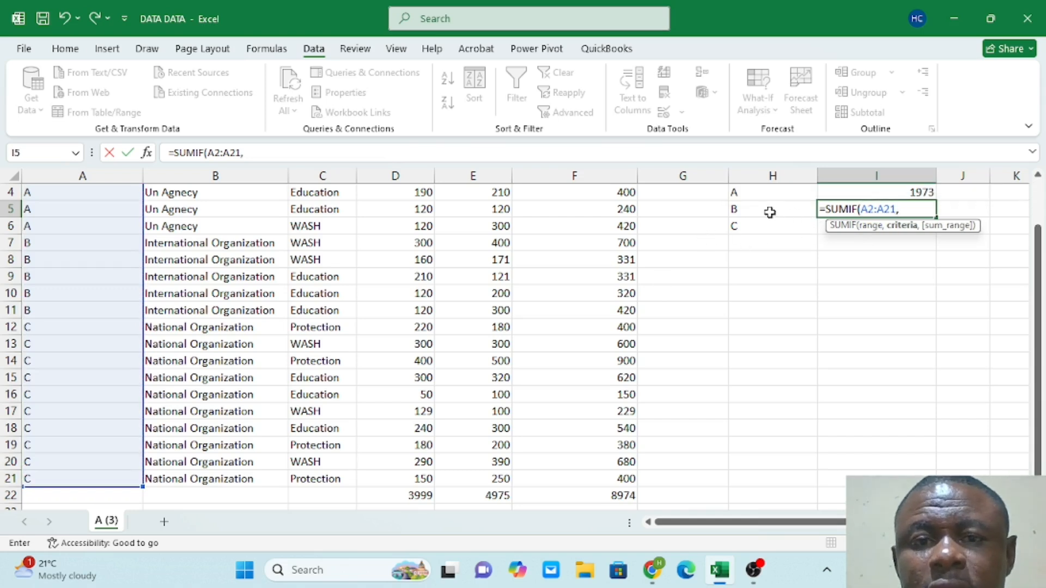
{"action": "left_click", "coordinate": [43, 257]}
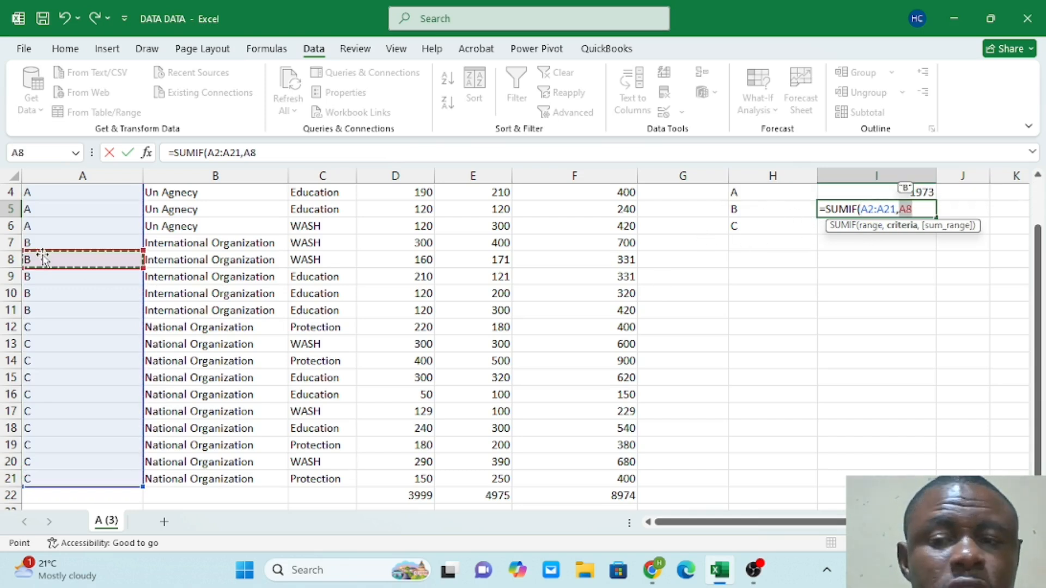
{"action": "type", "text": ","}
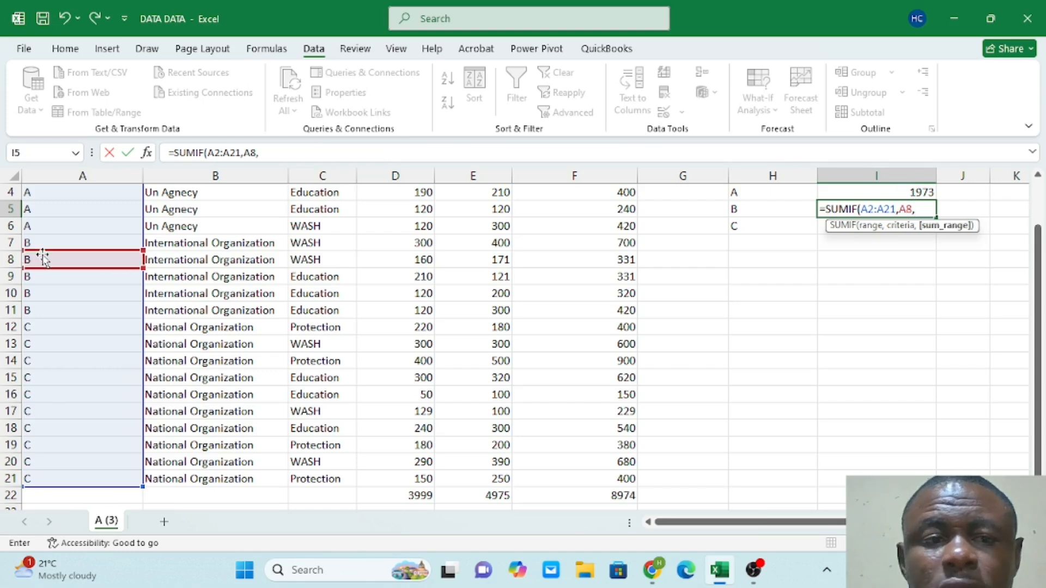
{"action": "scroll", "coordinate": [267, 302], "scroll_direction": "up", "scroll_amount": 1}
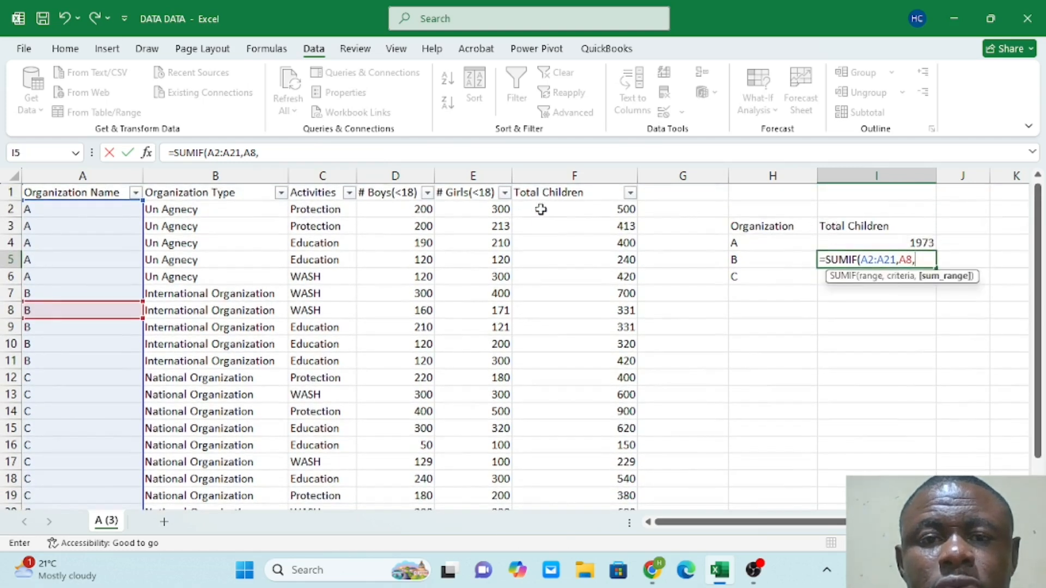
{"action": "left_click_drag", "start_coordinate": [551, 203], "coordinate": [573, 459]}
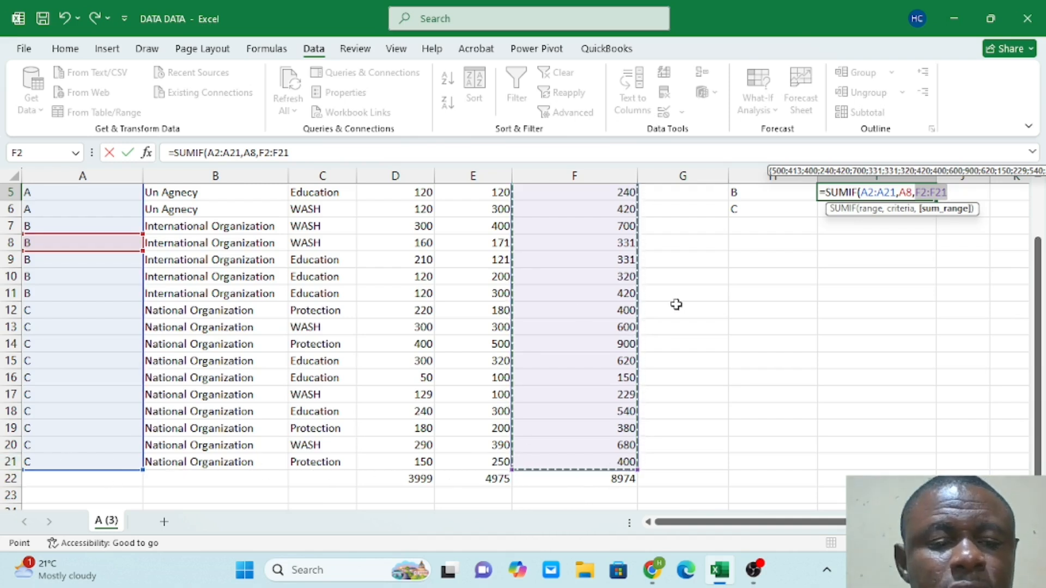
{"action": "key", "text": "Tab"}
{"action": "scroll", "coordinate": [950, 242], "scroll_direction": "up", "scroll_amount": 2}
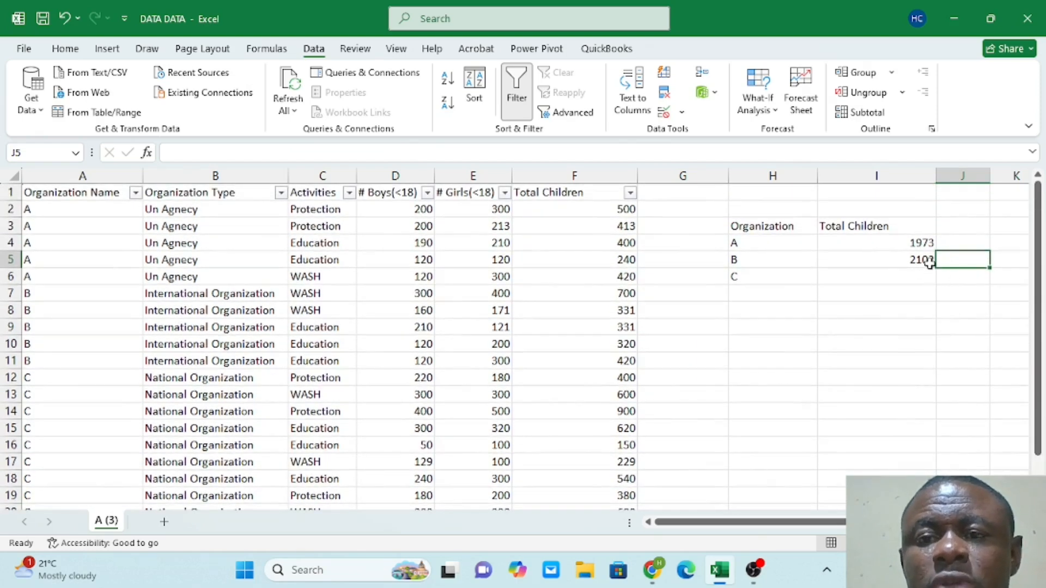
Total organization C's children in I6 with a SUMIF over range A2:A21, criteria A14 and sum range F2:F21
{"action": "left_click", "coordinate": [882, 275]}
{"action": "type", "text": "="}
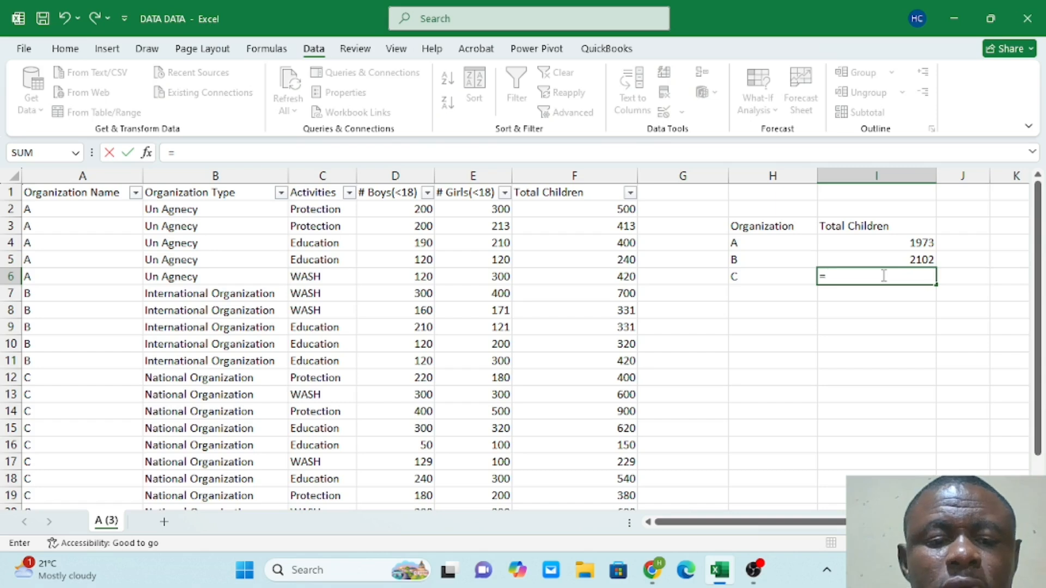
{"action": "type", "text": "sumif"}
{"action": "key", "text": "Tab"}
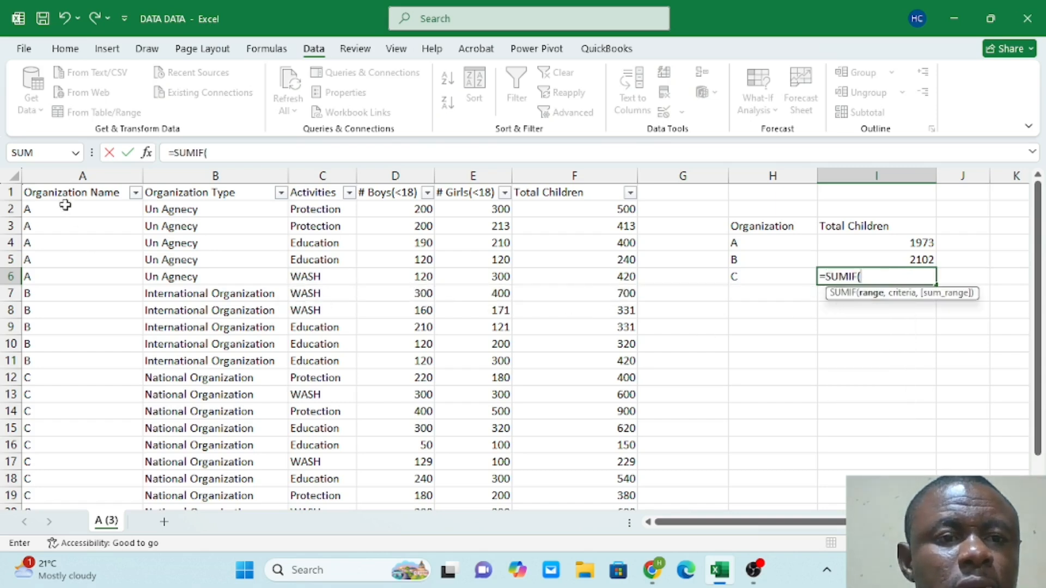
{"action": "left_click_drag", "start_coordinate": [65, 205], "coordinate": [94, 450]}
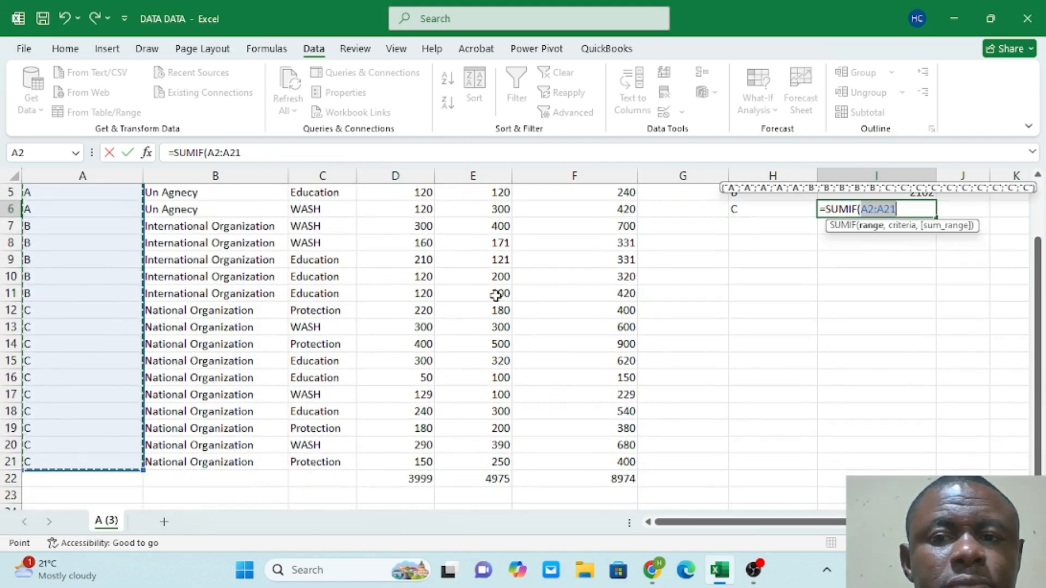
{"action": "type", "text": ","}
{"action": "scroll", "coordinate": [496, 294], "scroll_direction": "up", "scroll_amount": 2}
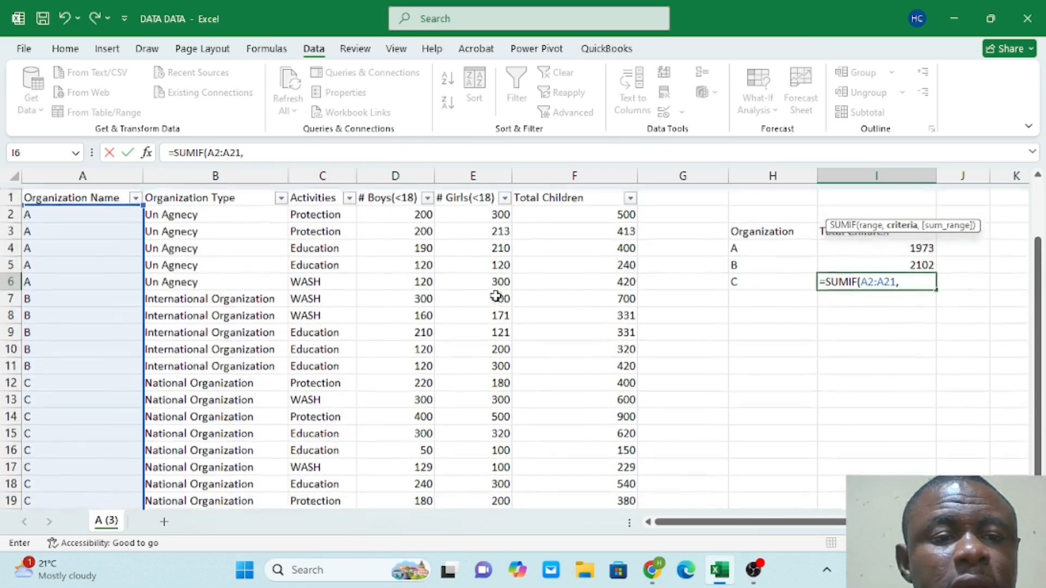
{"action": "left_click", "coordinate": [79, 414]}
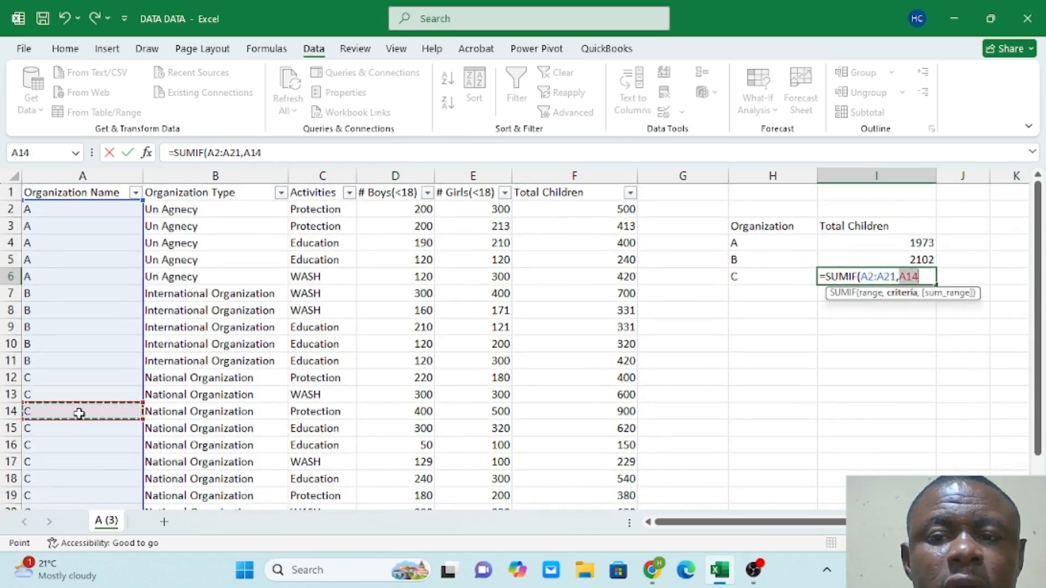
{"action": "type", "text": ","}
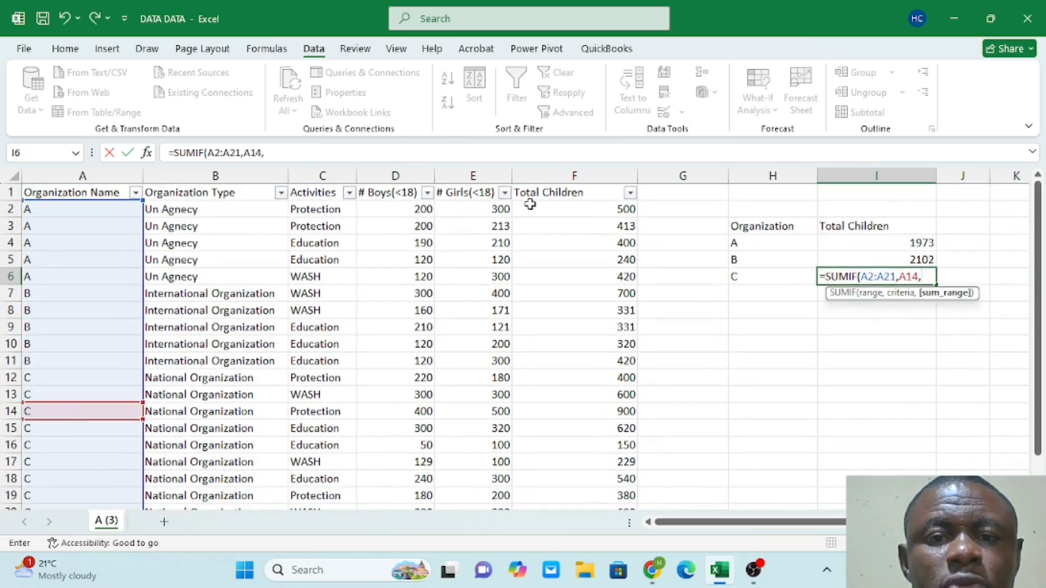
{"action": "left_click_drag", "start_coordinate": [539, 207], "coordinate": [595, 480]}
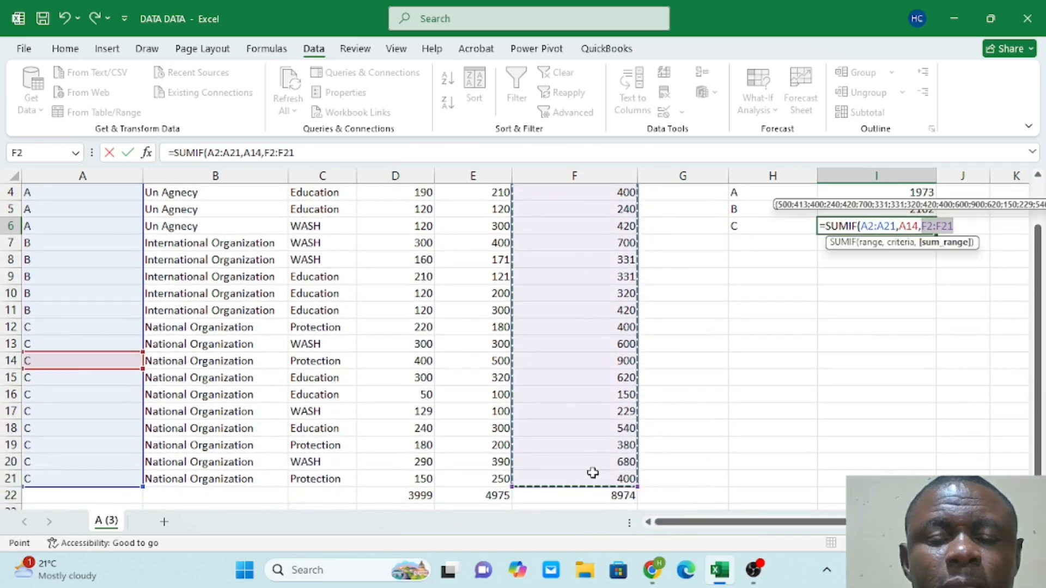
{"action": "type", "text": ")"}
{"action": "key", "text": "Tab"}
{"action": "scroll", "coordinate": [592, 473], "scroll_direction": "up", "scroll_amount": 1}
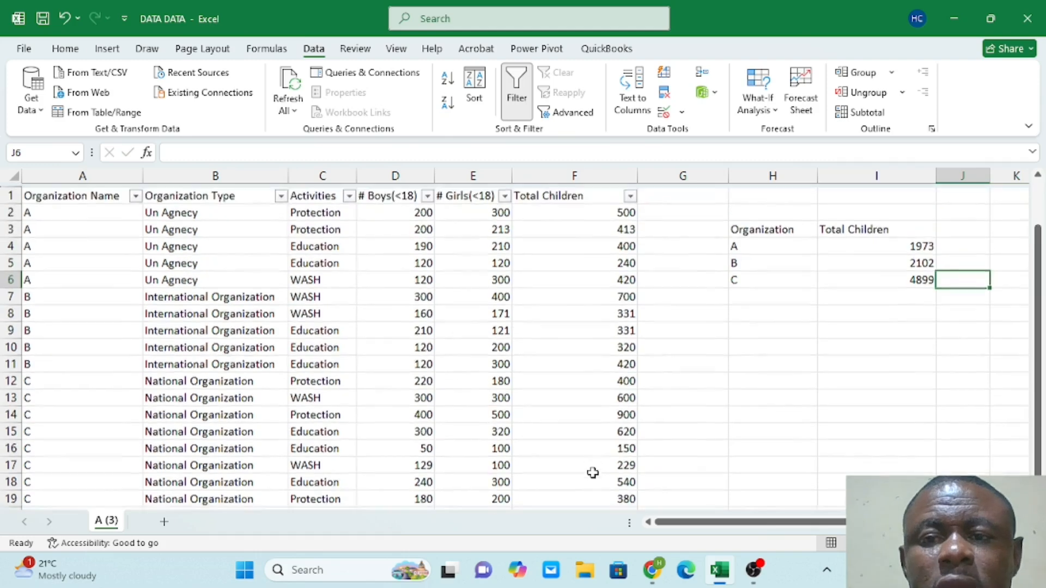
Add up the three organization totals in I7 with a SUM of I4:I6
{"action": "left_click", "coordinate": [893, 292]}
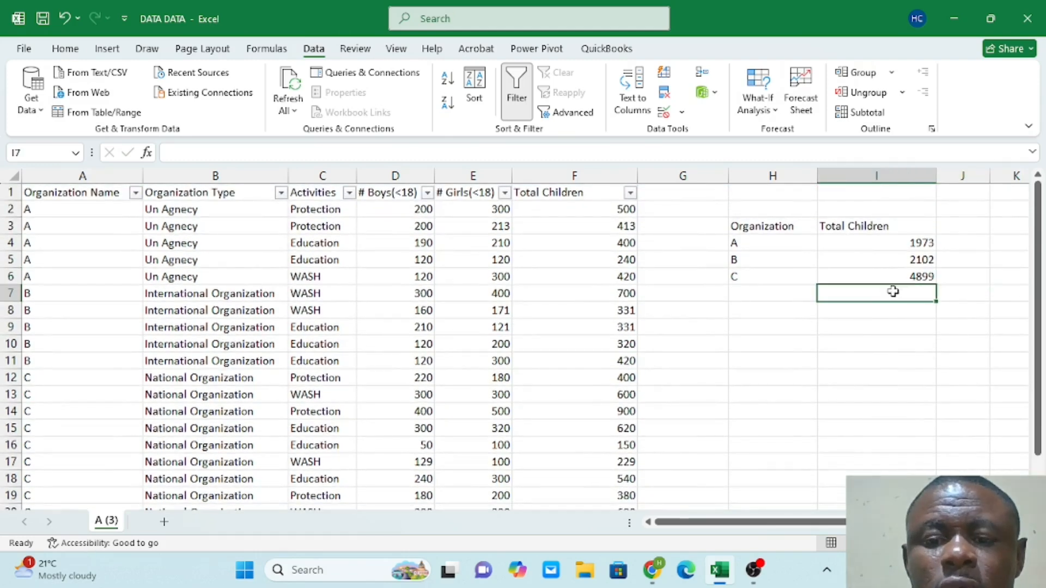
{"action": "type", "text": "=sum"}
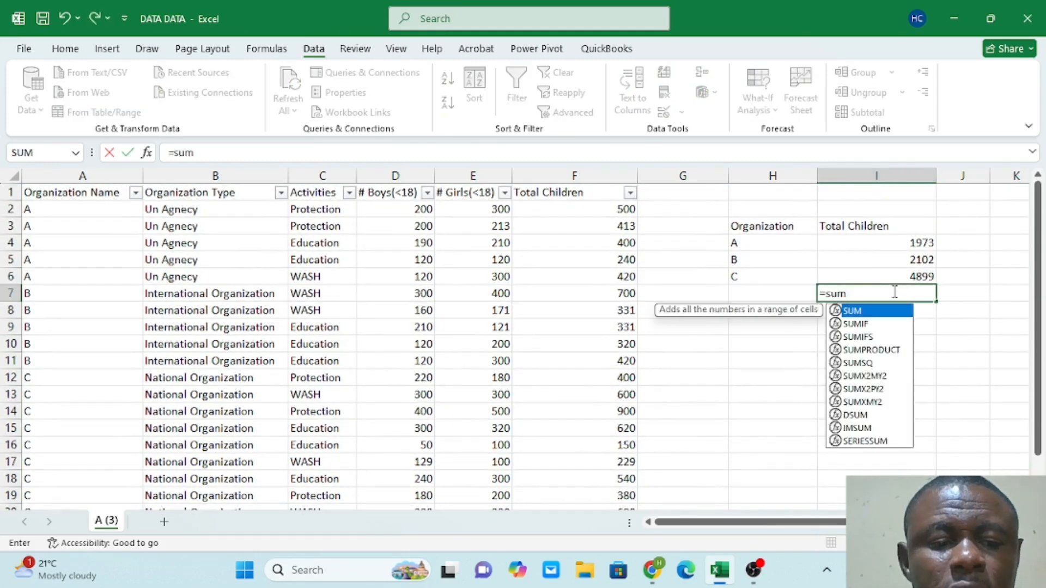
{"action": "key", "text": "Tab"}
{"action": "left_click_drag", "start_coordinate": [899, 243], "coordinate": [905, 274]}
{"action": "key", "text": "Tab"}
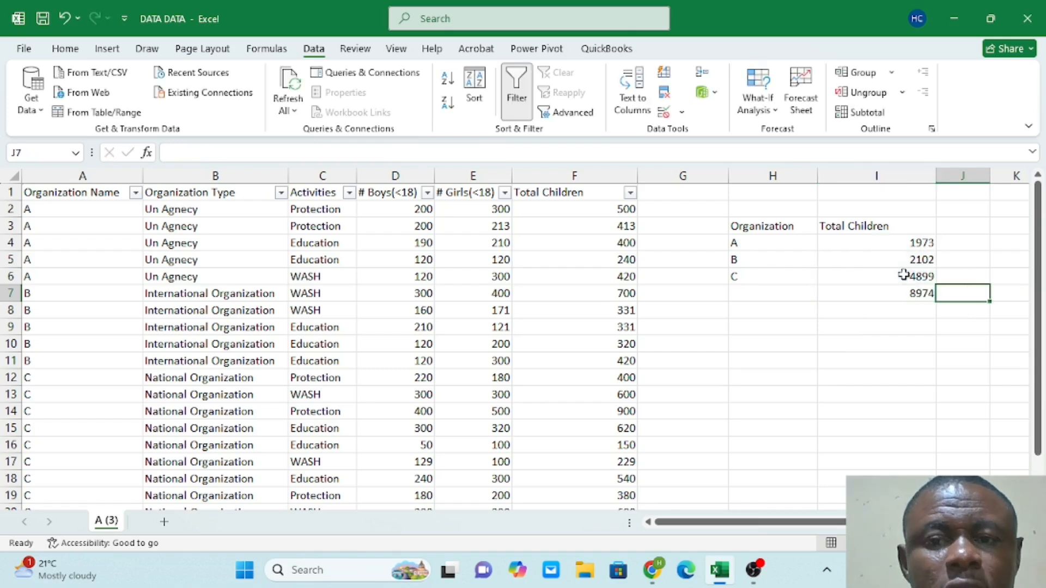
Compare the grand total in I7 with the Total Children sum in F22
{"action": "left_click", "coordinate": [885, 296]}
{"action": "scroll", "coordinate": [925, 305], "scroll_direction": "down", "scroll_amount": 1}
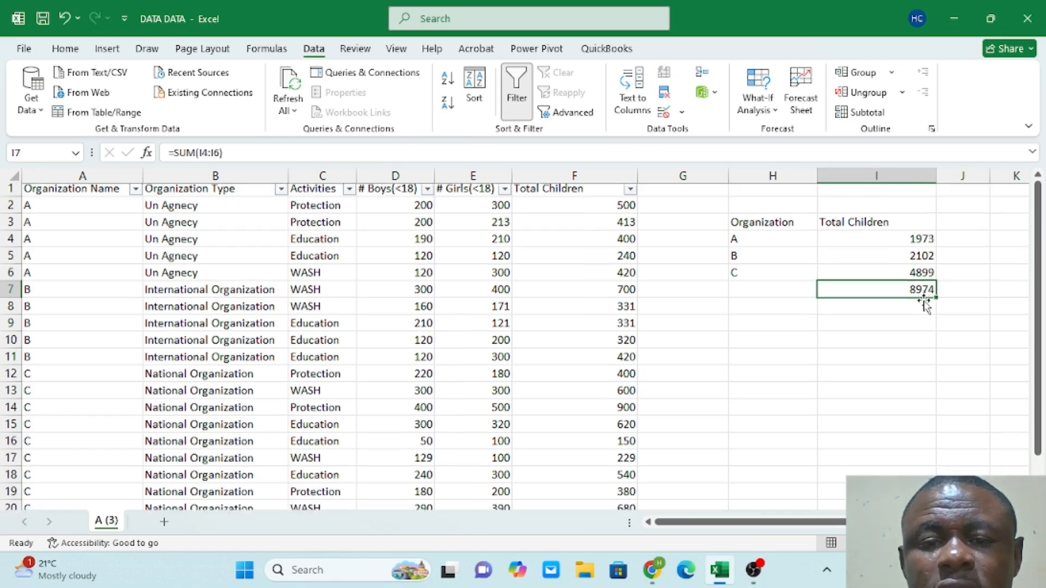
{"action": "scroll", "coordinate": [866, 327], "scroll_direction": "down", "scroll_amount": 5}
{"action": "scroll", "coordinate": [642, 353], "scroll_direction": "up", "scroll_amount": 1}
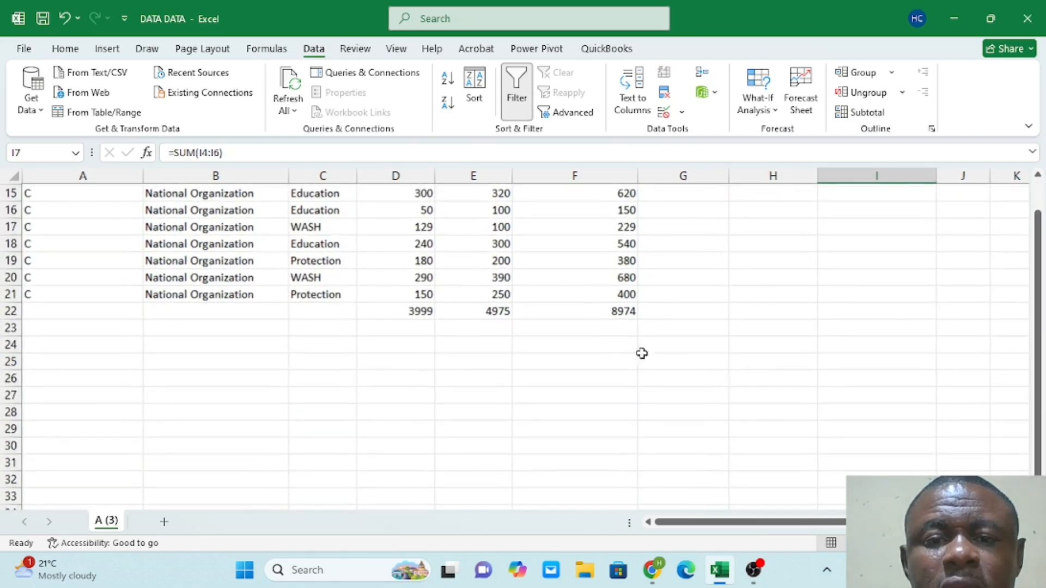
{"action": "left_click", "coordinate": [624, 312]}
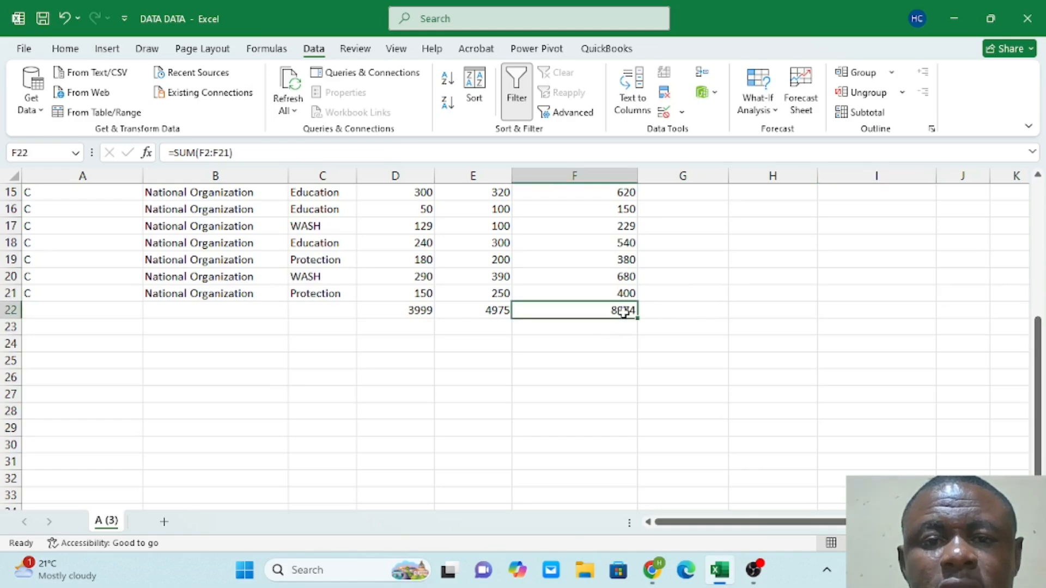
{"action": "scroll", "coordinate": [624, 312], "scroll_direction": "up", "scroll_amount": 5}
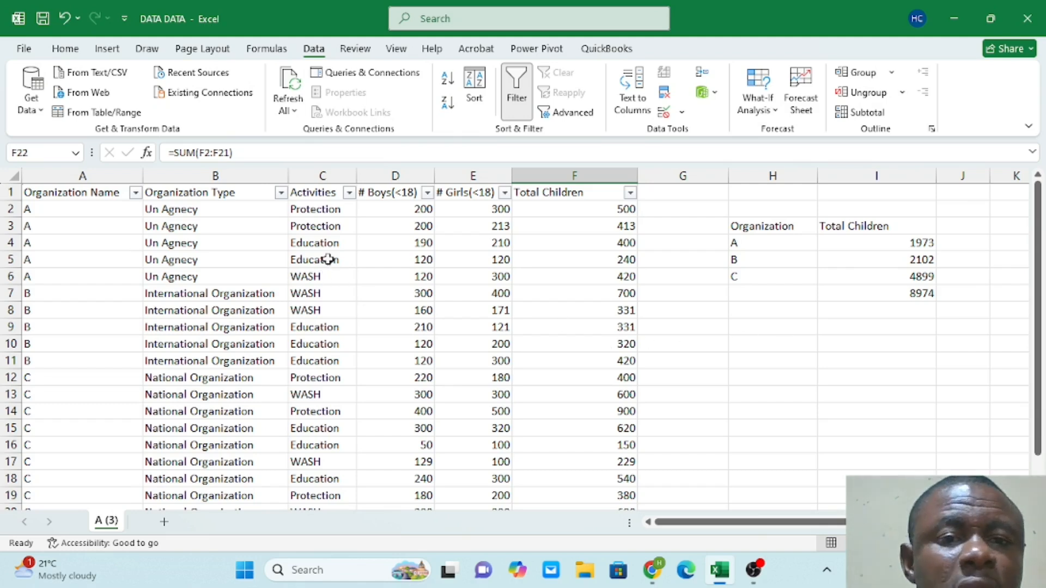
Head a second summary table with Activities in H8 and Boys in I8
{"action": "left_click", "coordinate": [768, 324]}
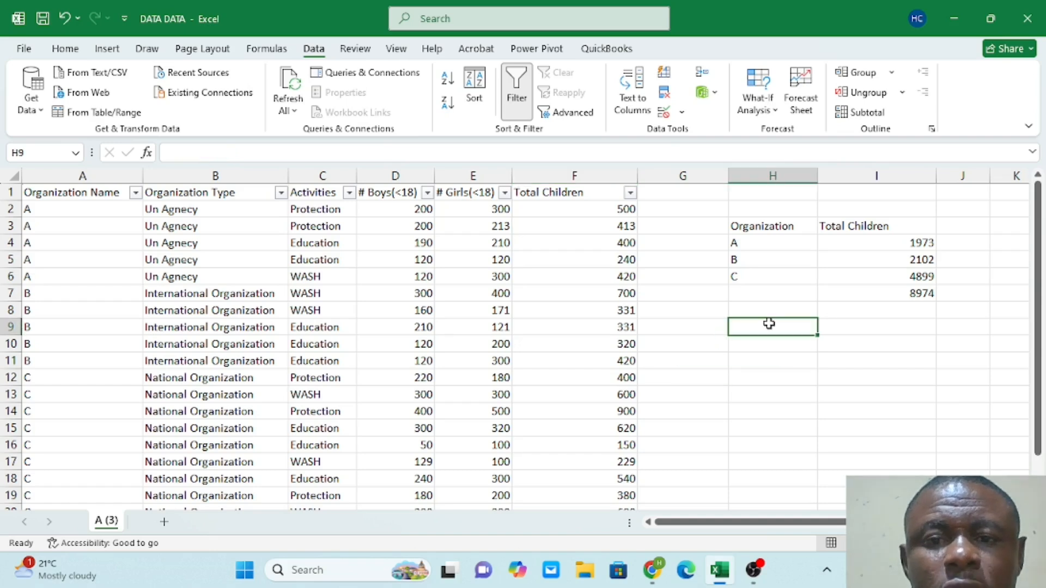
{"action": "left_click", "coordinate": [763, 305]}
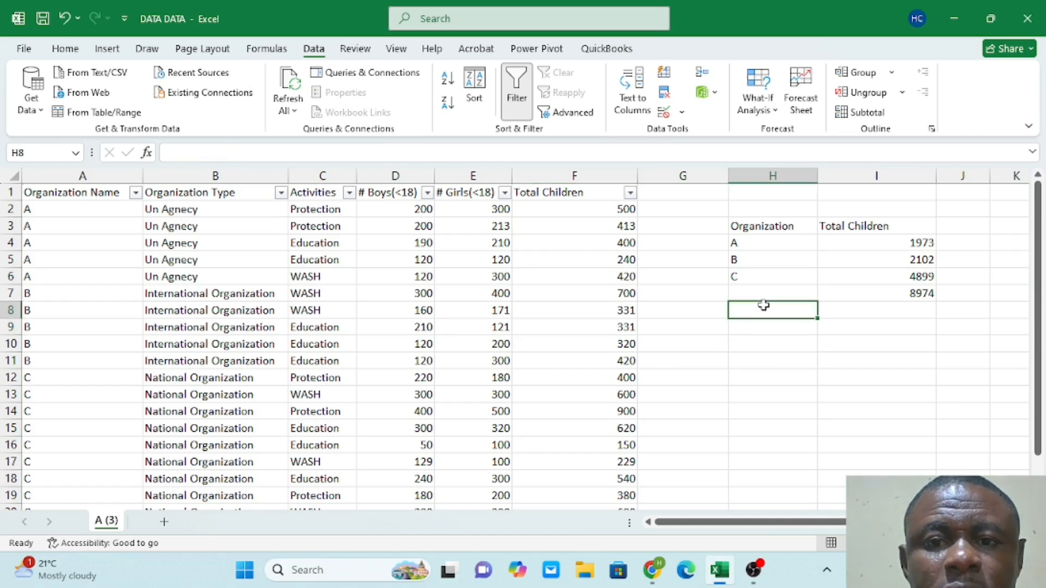
{"action": "type", "text": "SAc"}
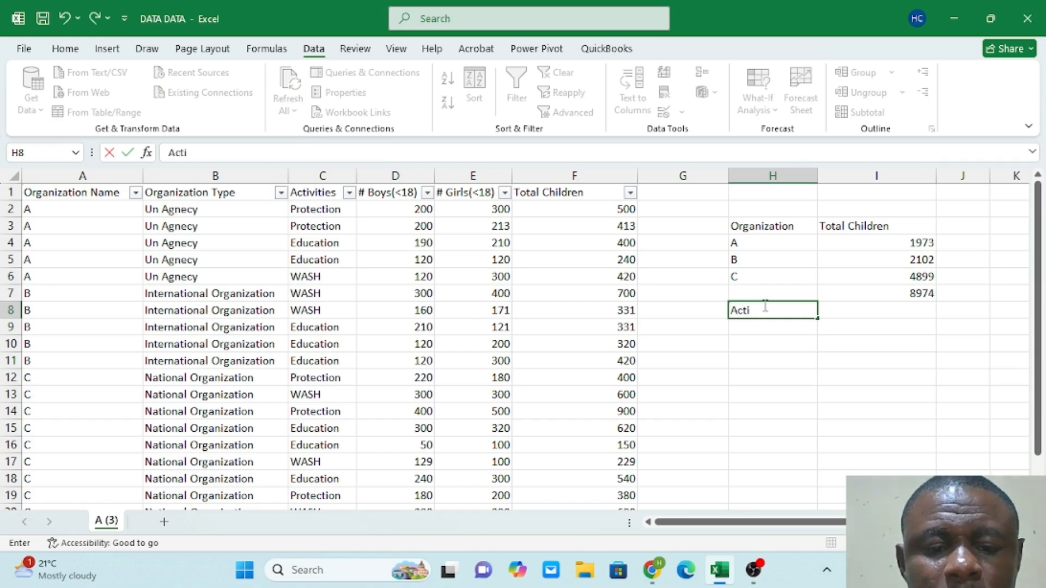
{"action": "left_click", "coordinate": [842, 393]}
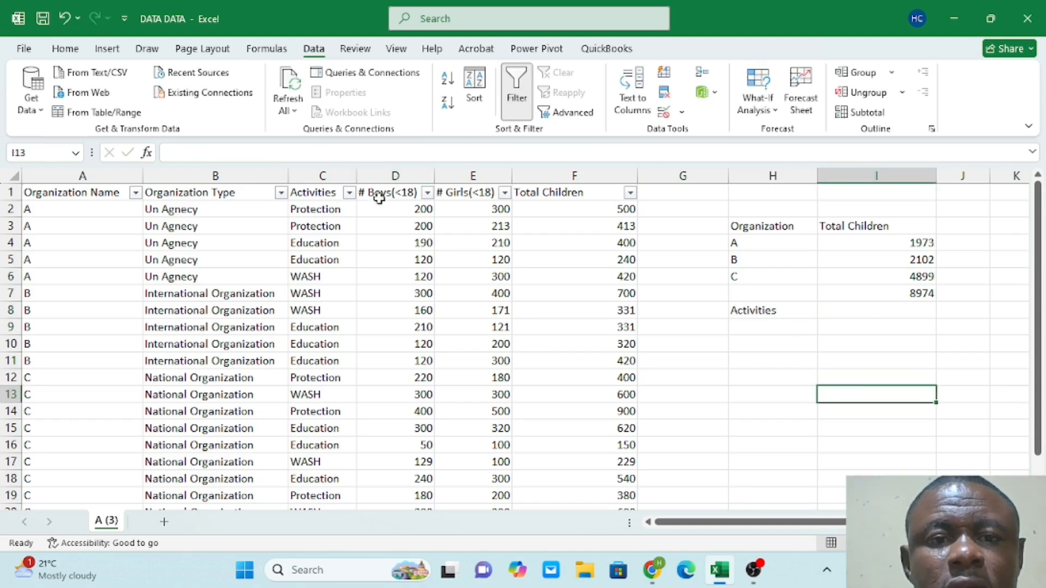
{"action": "left_click", "coordinate": [851, 312]}
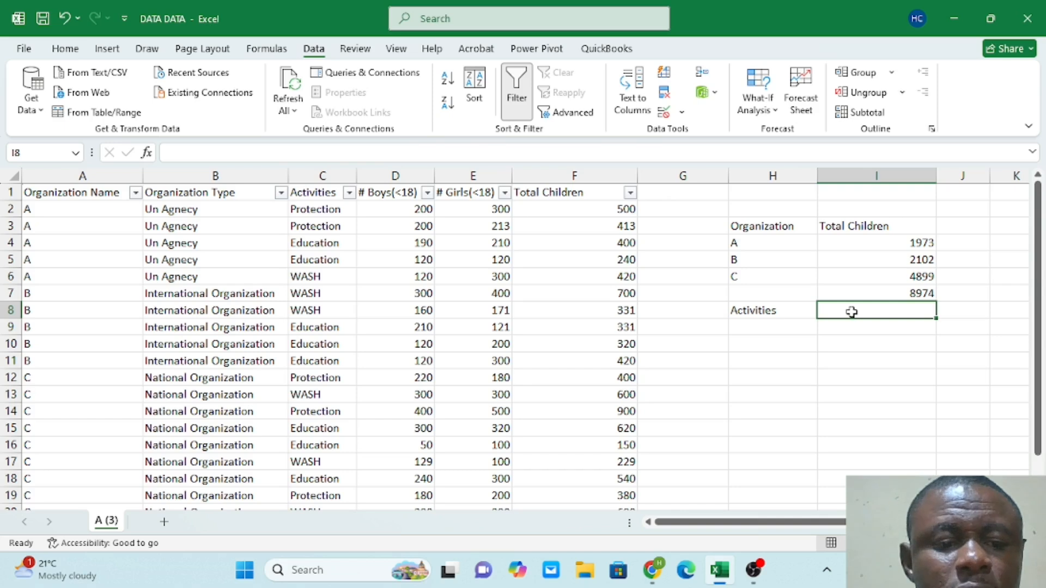
{"action": "type", "text": "Boys"}
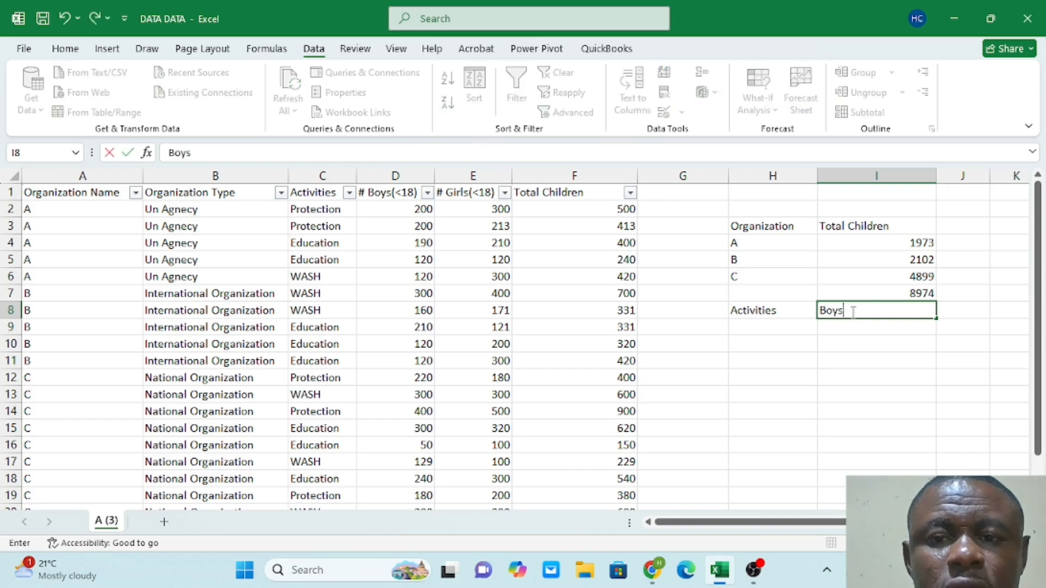
{"action": "left_click", "coordinate": [861, 373]}
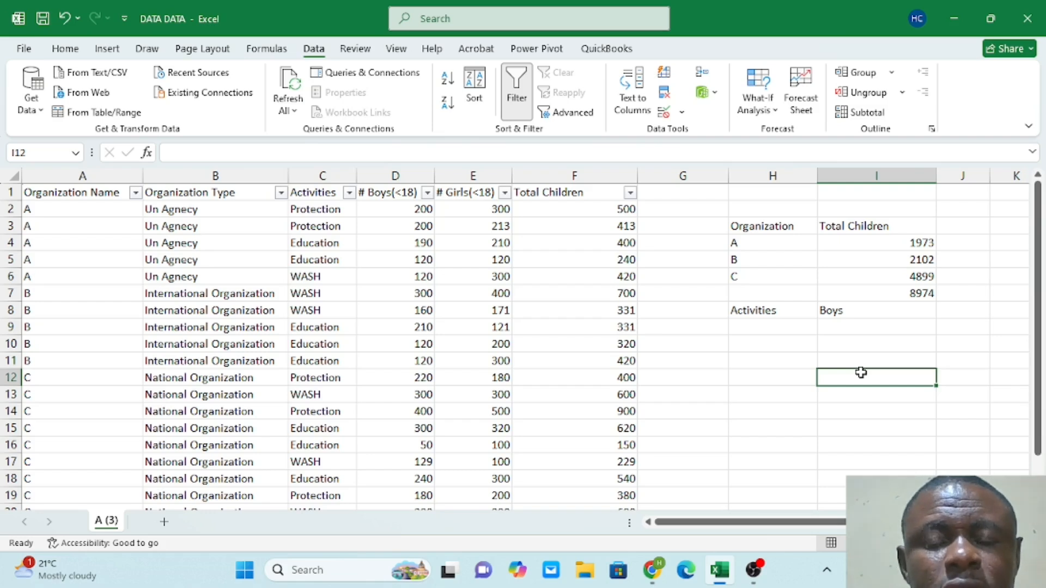
{"action": "left_click", "coordinate": [769, 329]}
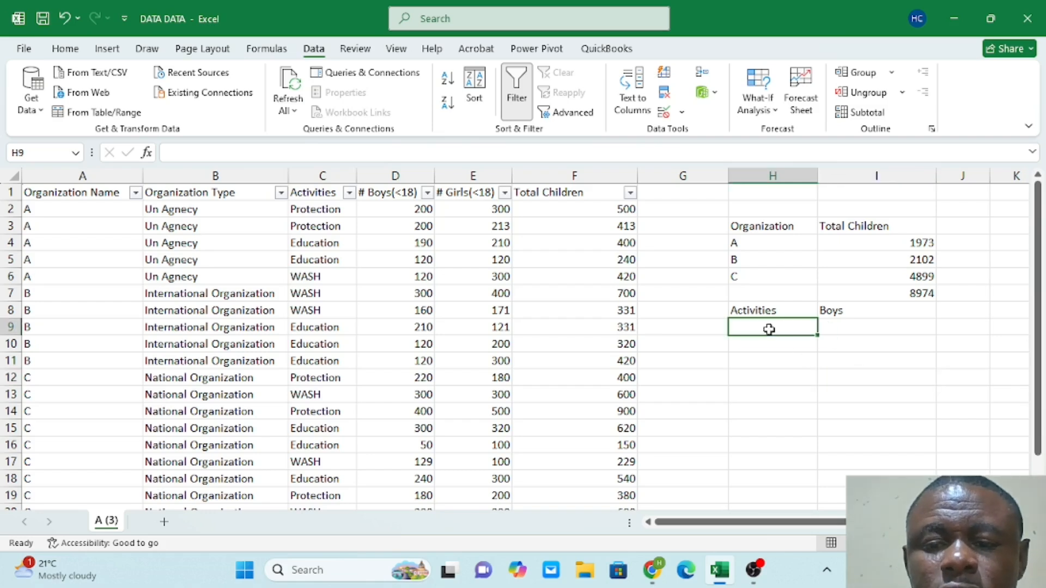
{"action": "type", "text": "=sum"}
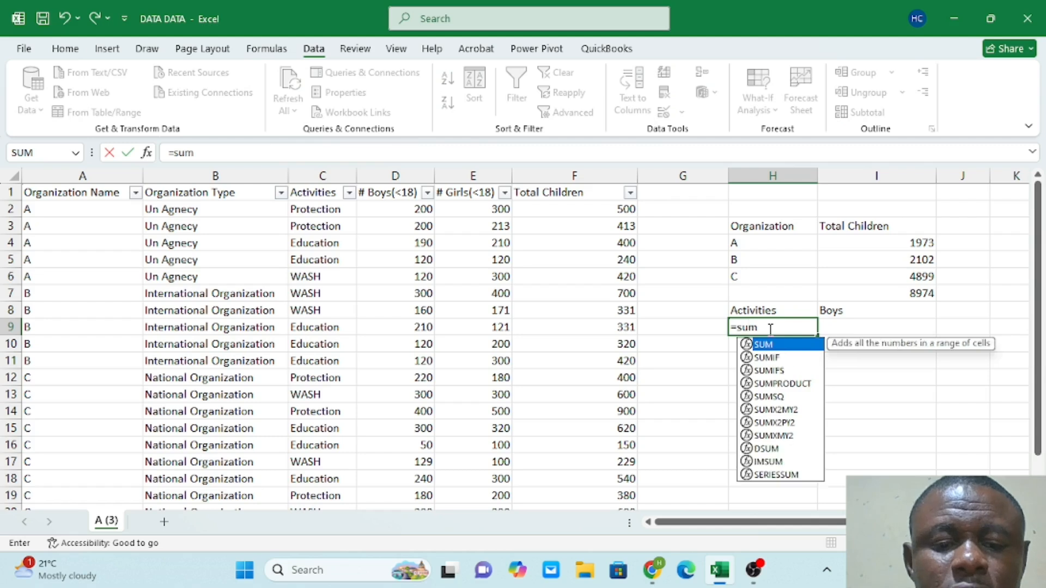
{"action": "type", "text": "if"}
{"action": "key", "text": "Tab"}
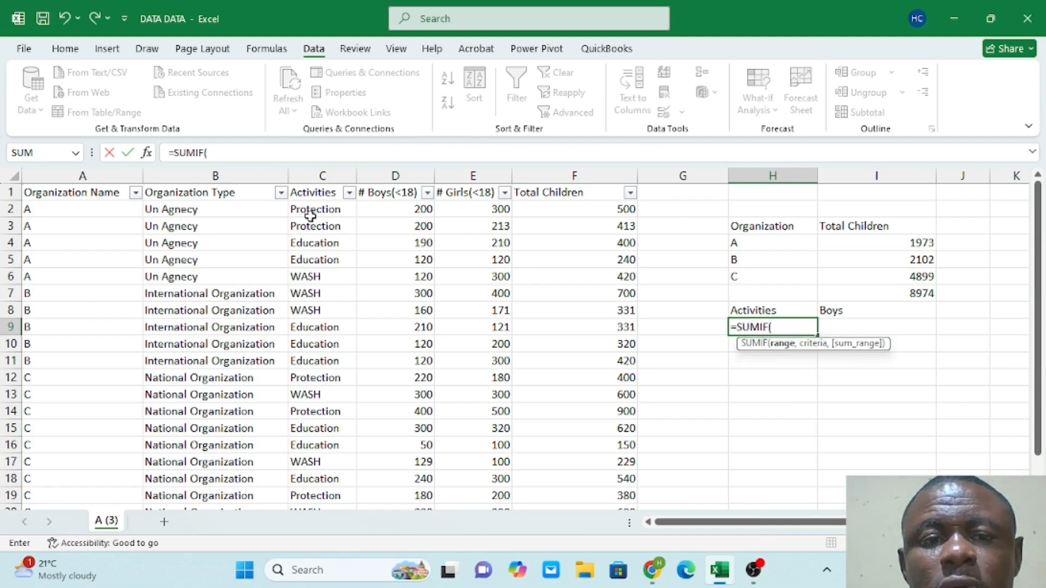
{"action": "left_click_drag", "start_coordinate": [318, 207], "coordinate": [336, 447]}
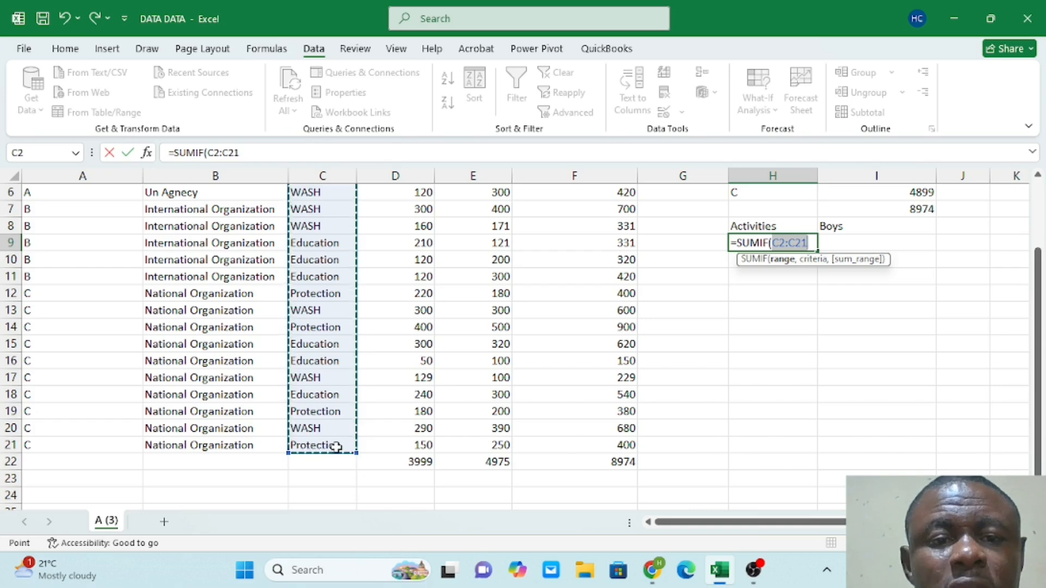
{"action": "scroll", "coordinate": [336, 355], "scroll_direction": "up", "scroll_amount": 2}
{"action": "scroll", "coordinate": [336, 355], "scroll_direction": "up", "scroll_amount": 1}
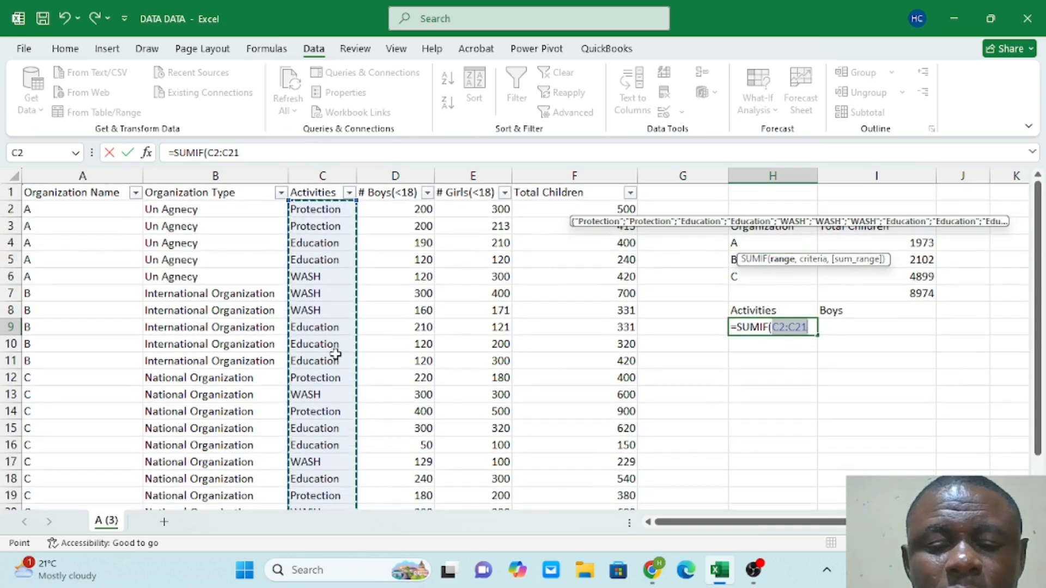
{"action": "type", "text": ","}
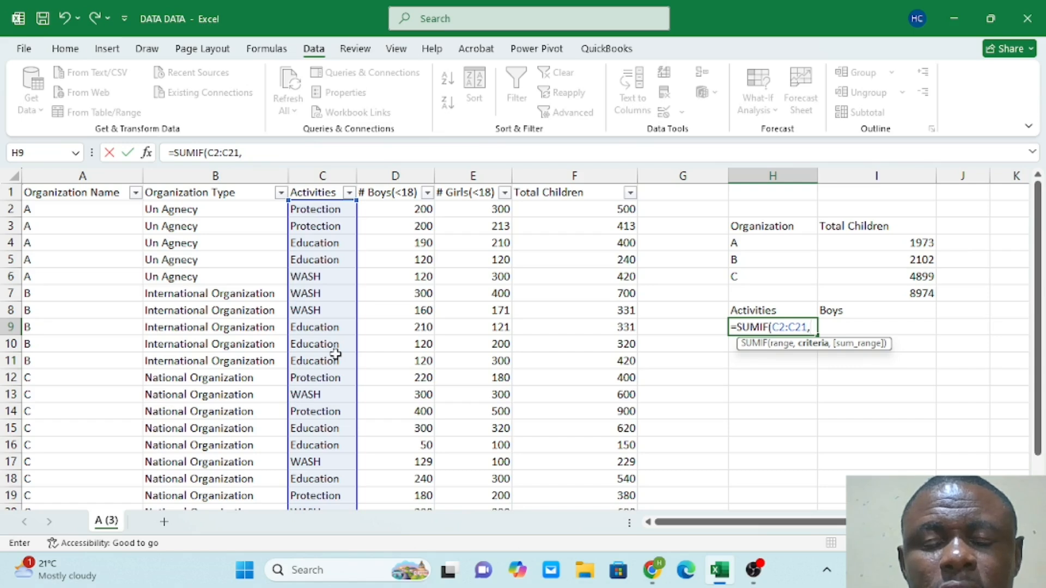
{"action": "key", "text": "BackSpace"}
{"action": "key", "text": "BackSpace"}
{"action": "key", "text": "BackSpace"}
{"action": "key", "text": "BackSpace"}
{"action": "key", "text": "BackSpace"}
{"action": "key", "text": "BackSpace"}
{"action": "key", "text": "BackSpace"}
{"action": "key", "text": "BackSpace"}
{"action": "key", "text": "BackSpace"}
{"action": "key", "text": "BackSpace"}
{"action": "key", "text": "BackSpace"}
{"action": "key", "text": "BackSpace"}
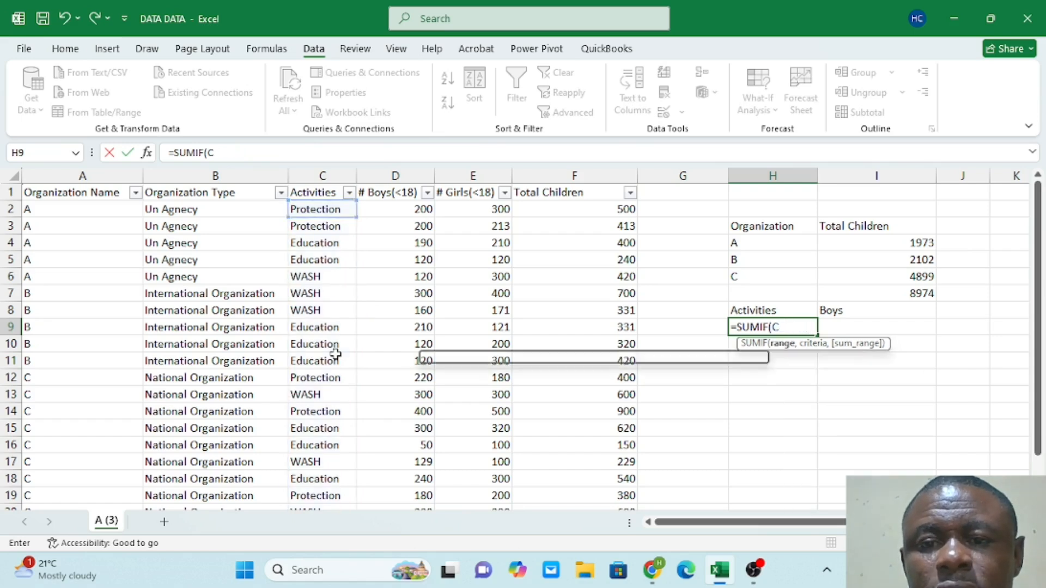
{"action": "key", "text": "BackSpace"}
{"action": "key", "text": "BackSpace"}
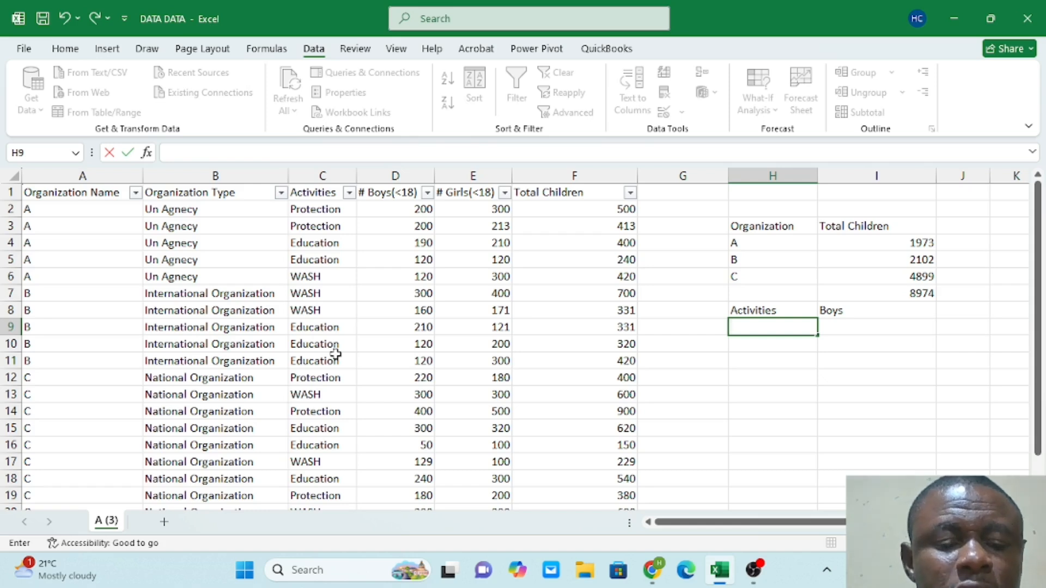
Enter Education in H9 as the first entry under the Activities heading
{"action": "type", "text": "Edu"}
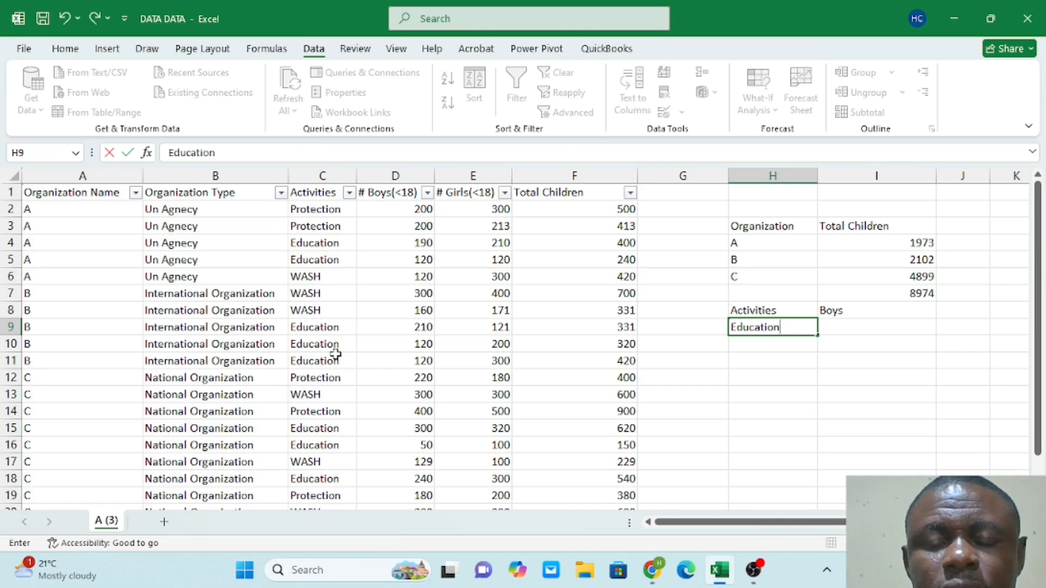
{"action": "type", "text": "cation"}
{"action": "left_click", "coordinate": [501, 444]}
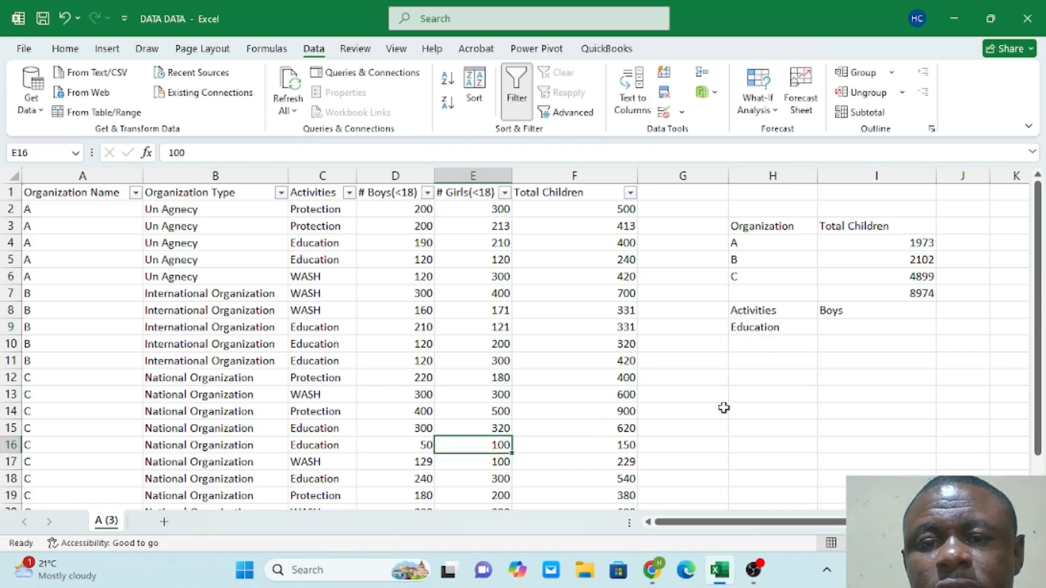
Total the Education boys in I9 with a SUMIF using range C2:C21, criterion C15 and sum range D2:D21
{"action": "left_click", "coordinate": [844, 327]}
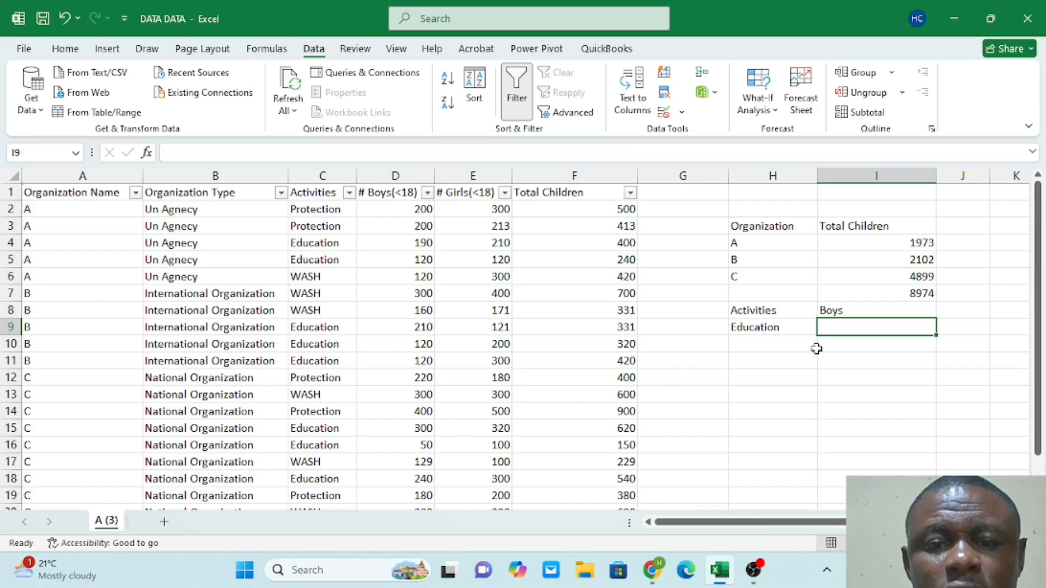
{"action": "double_click", "coordinate": [840, 329]}
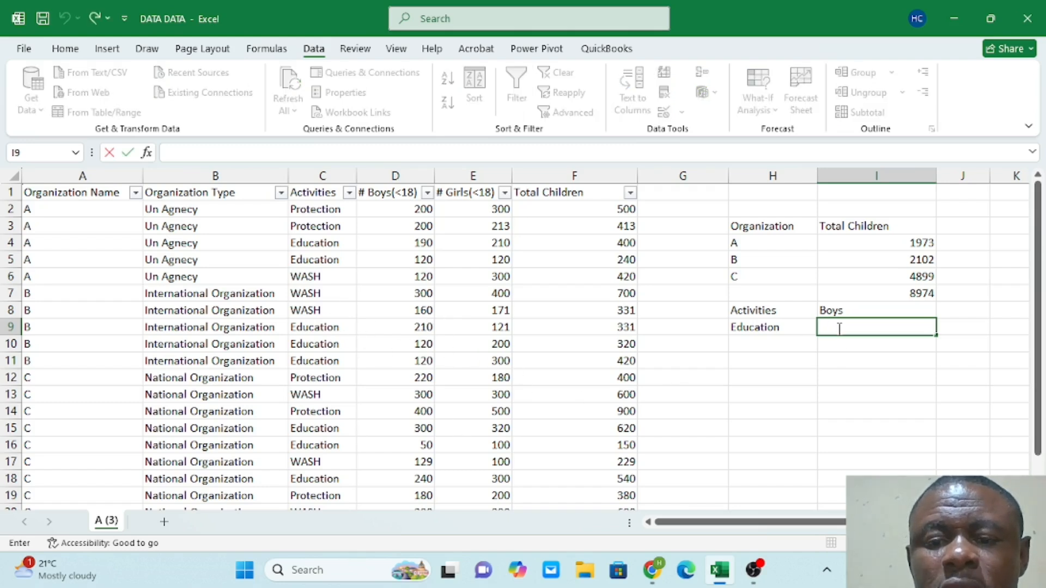
{"action": "type", "text": "="}
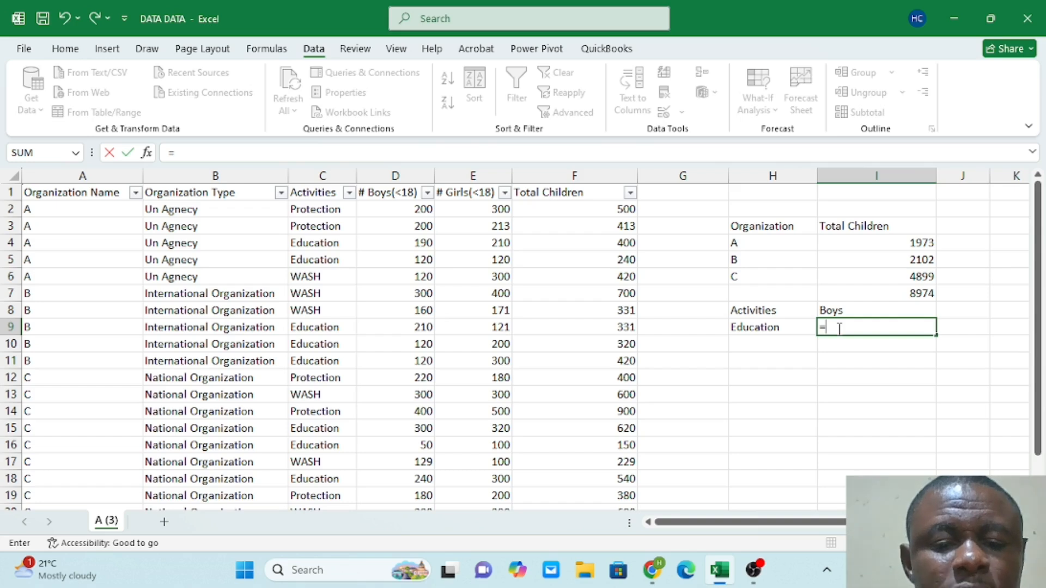
{"action": "type", "text": "sumif"}
{"action": "key", "text": "Tab"}
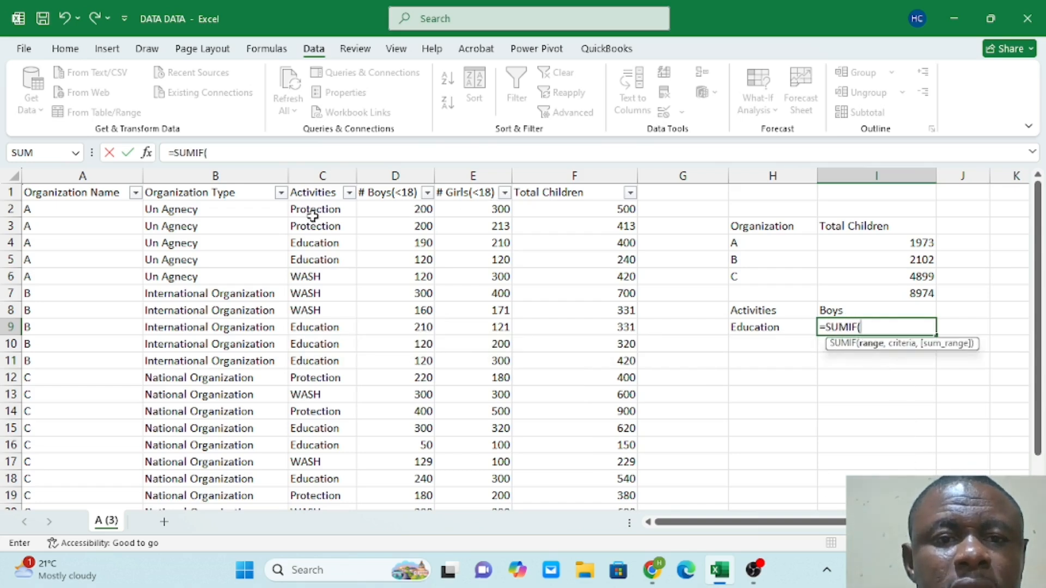
{"action": "left_click_drag", "start_coordinate": [317, 210], "coordinate": [320, 456]}
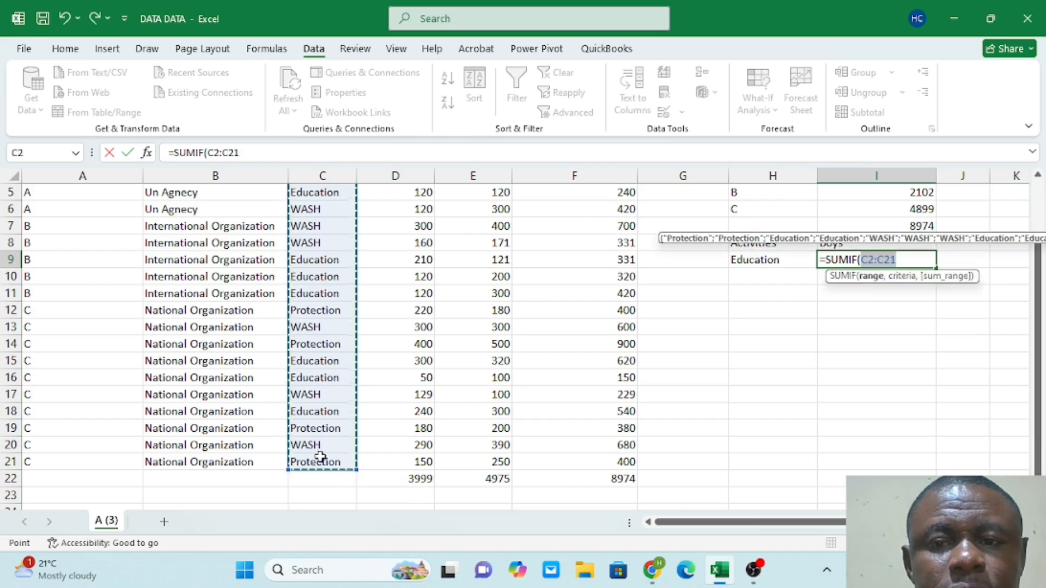
{"action": "type", "text": ","}
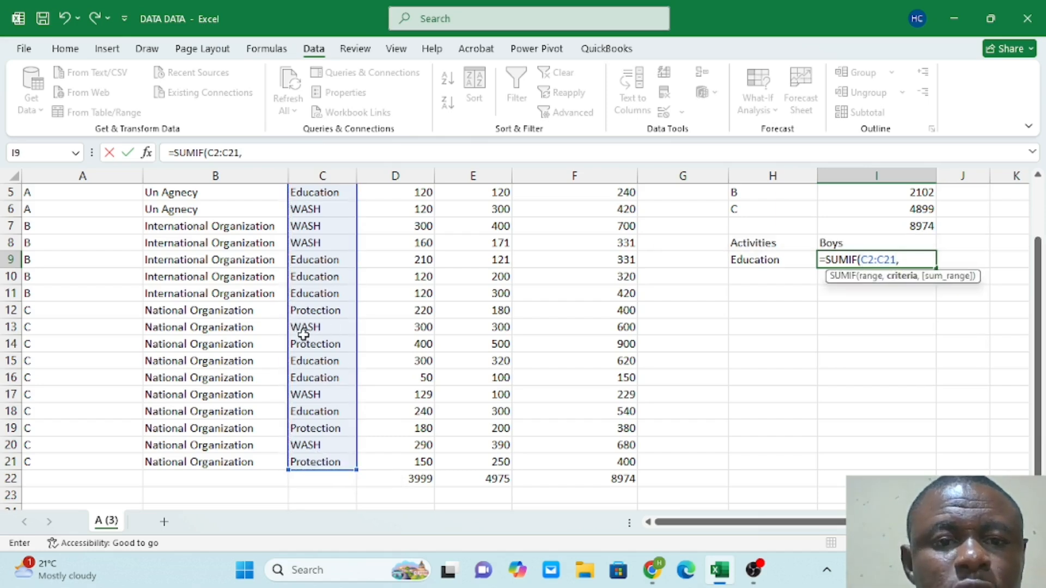
{"action": "left_click", "coordinate": [325, 363]}
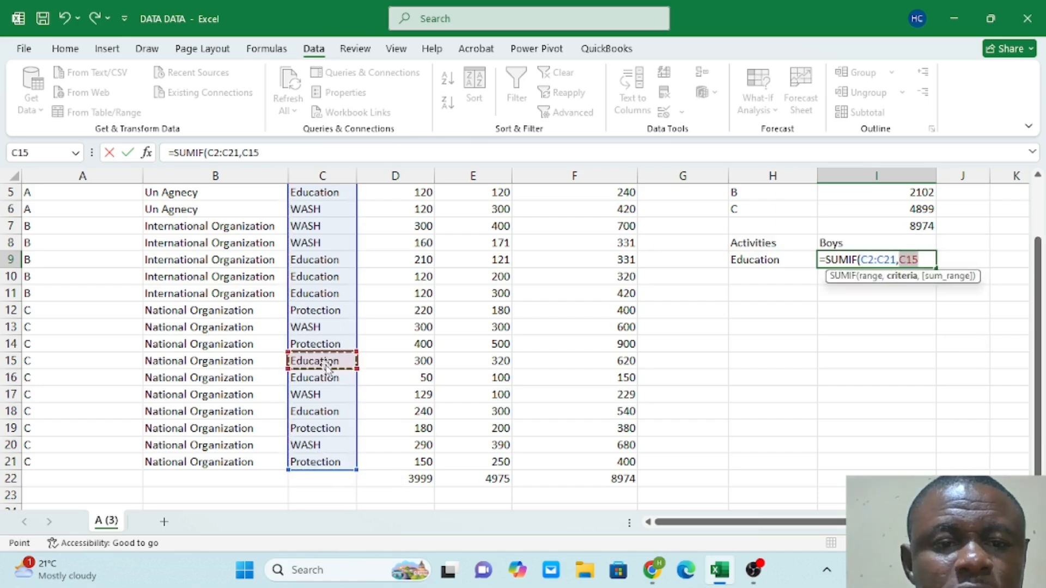
{"action": "type", "text": ","}
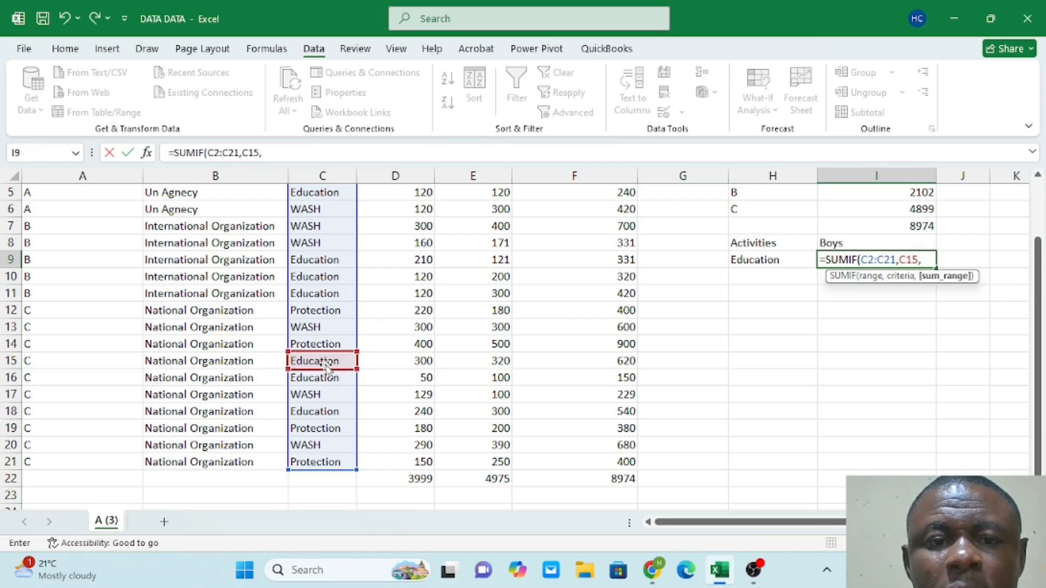
{"action": "scroll", "coordinate": [381, 264], "scroll_direction": "up", "scroll_amount": 2}
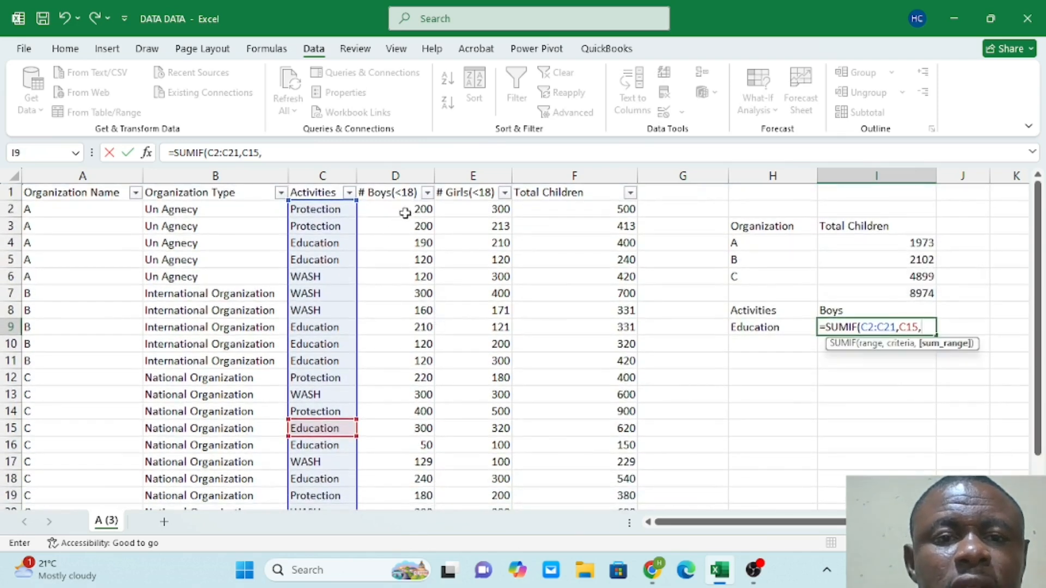
{"action": "left_click_drag", "start_coordinate": [409, 209], "coordinate": [403, 468]}
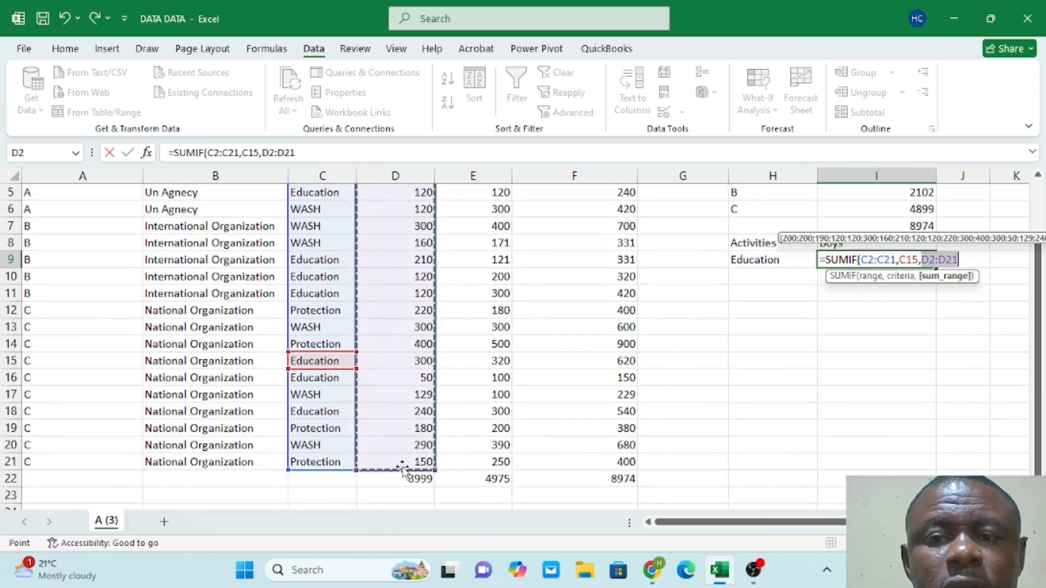
{"action": "key", "text": "Tab"}
Check the Education rows and their boys counts in the data behind the Education total in I9
{"action": "scroll", "coordinate": [666, 377], "scroll_direction": "up", "scroll_amount": 2}
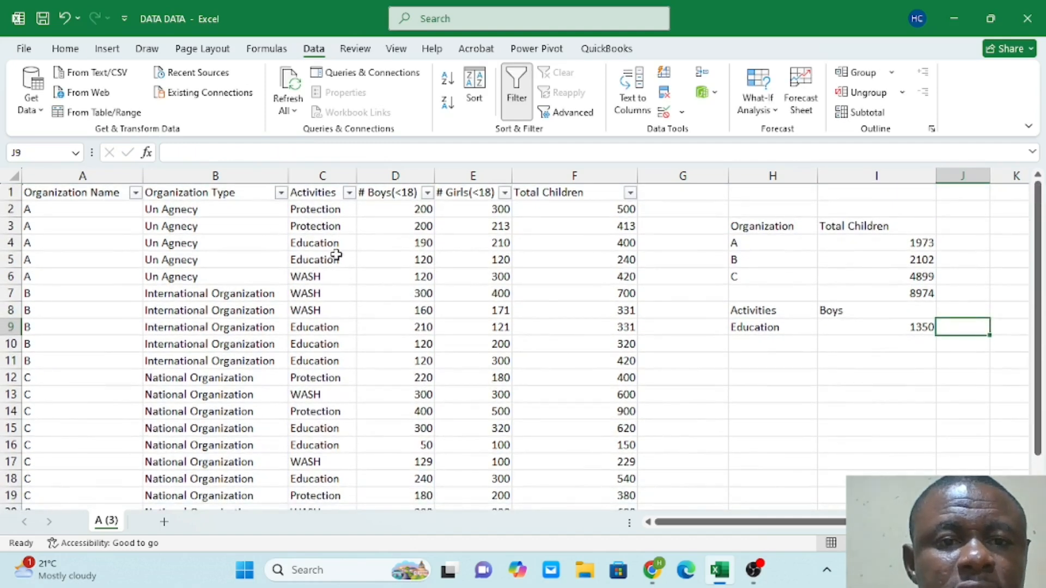
{"action": "left_click_drag", "start_coordinate": [334, 240], "coordinate": [383, 238]}
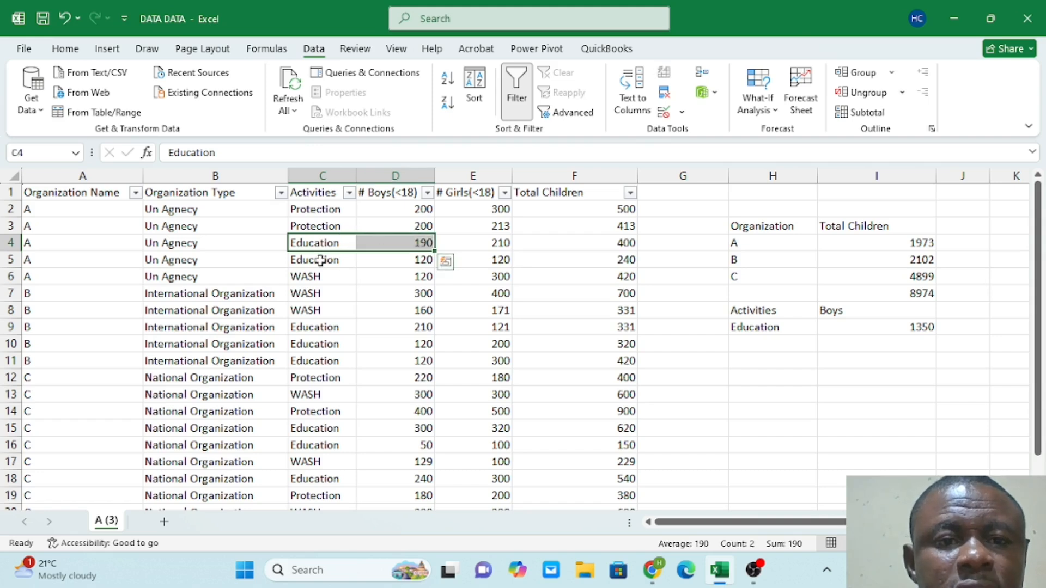
{"action": "left_click_drag", "start_coordinate": [321, 260], "coordinate": [395, 257]}
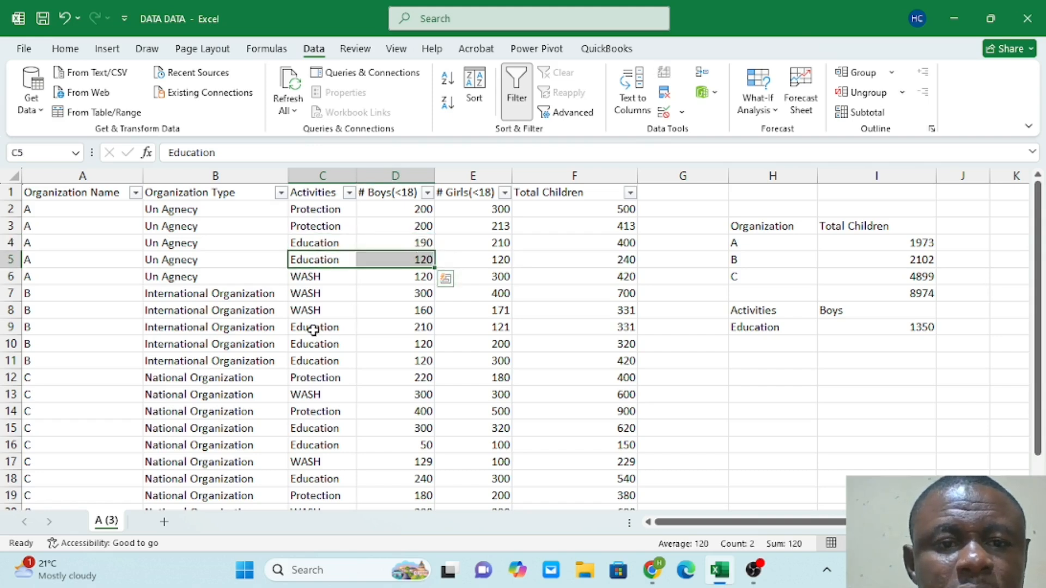
{"action": "left_click_drag", "start_coordinate": [313, 330], "coordinate": [384, 327]}
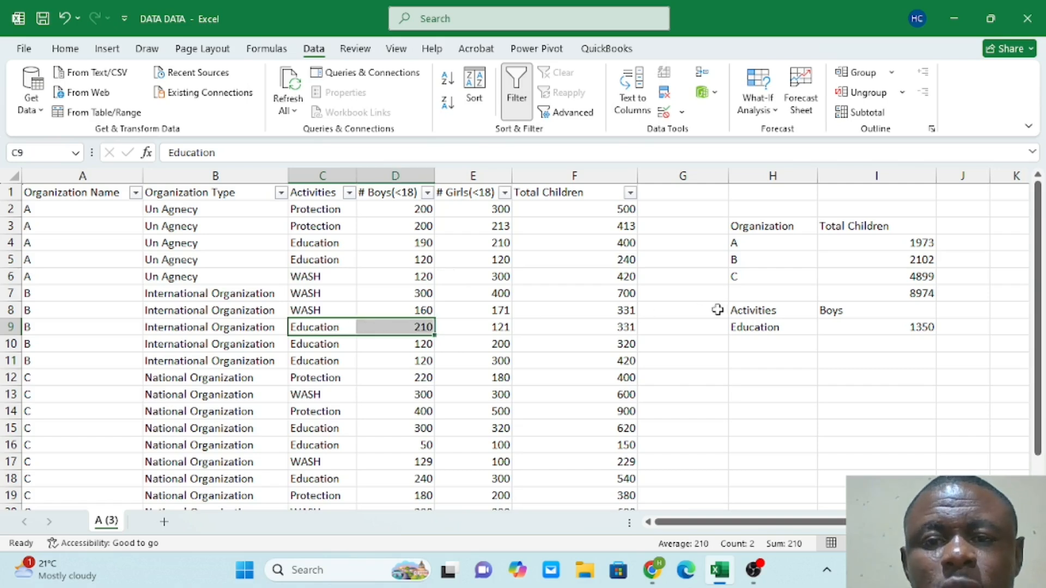
{"action": "left_click", "coordinate": [308, 410]}
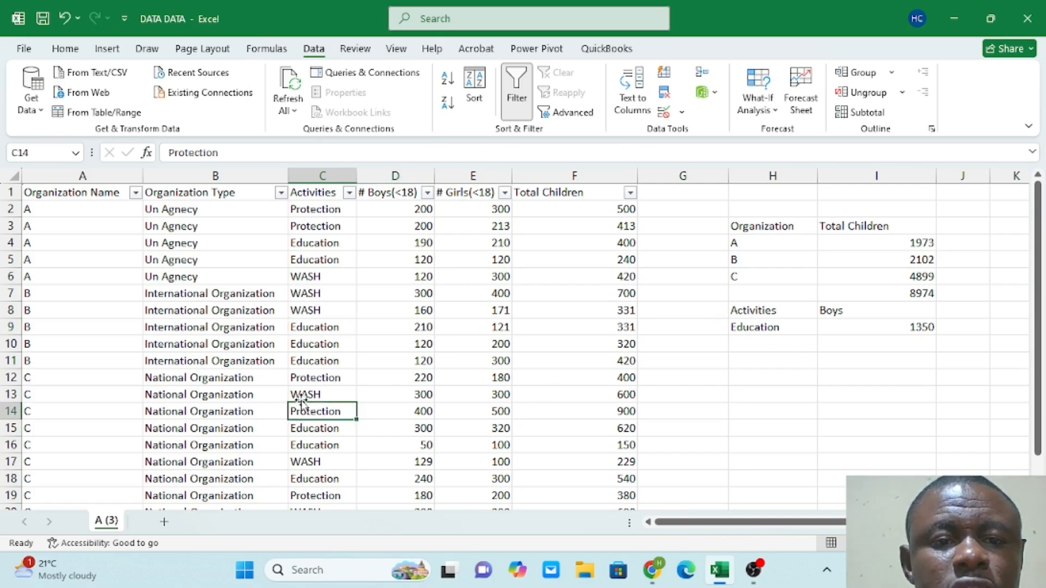